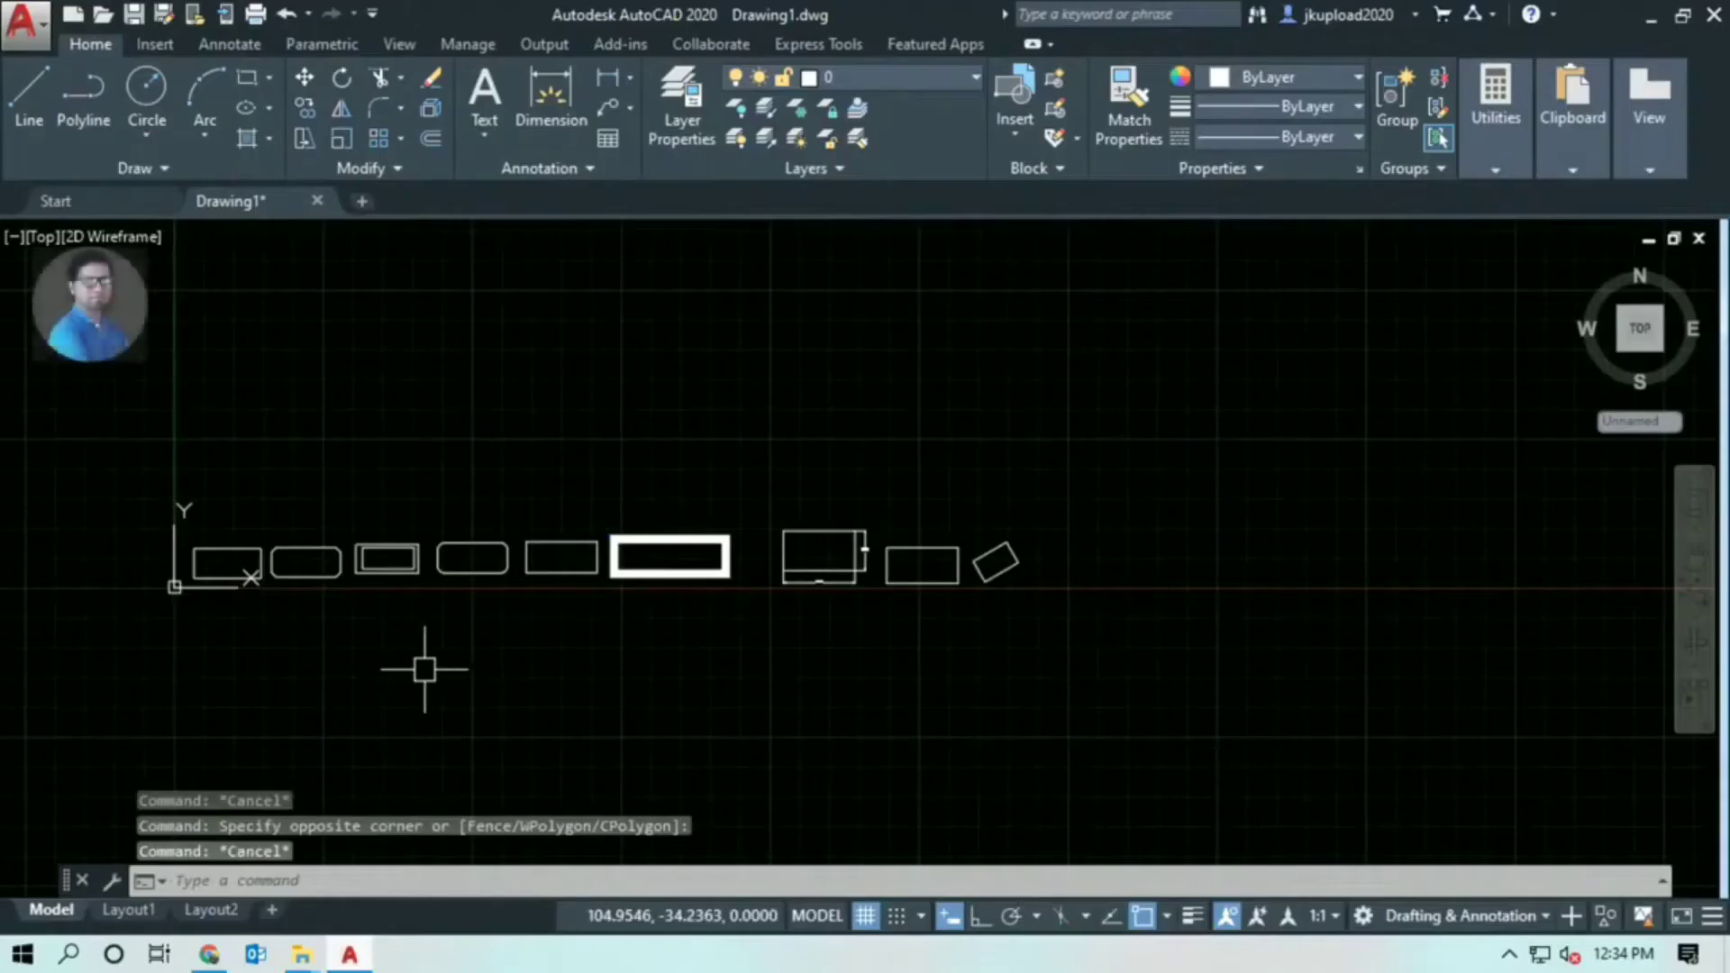
Pan to the rectangles and browse the Rectangle/Polygon dropdown without choosing a shape
scroll(977, 637, "up", 2)
scroll(988, 610, "up", 2)
mouse_move(984, 610)
middle_mouse_down()
mouse_move(947, 671)
mouse_move(795, 682)
middle_mouse_up()
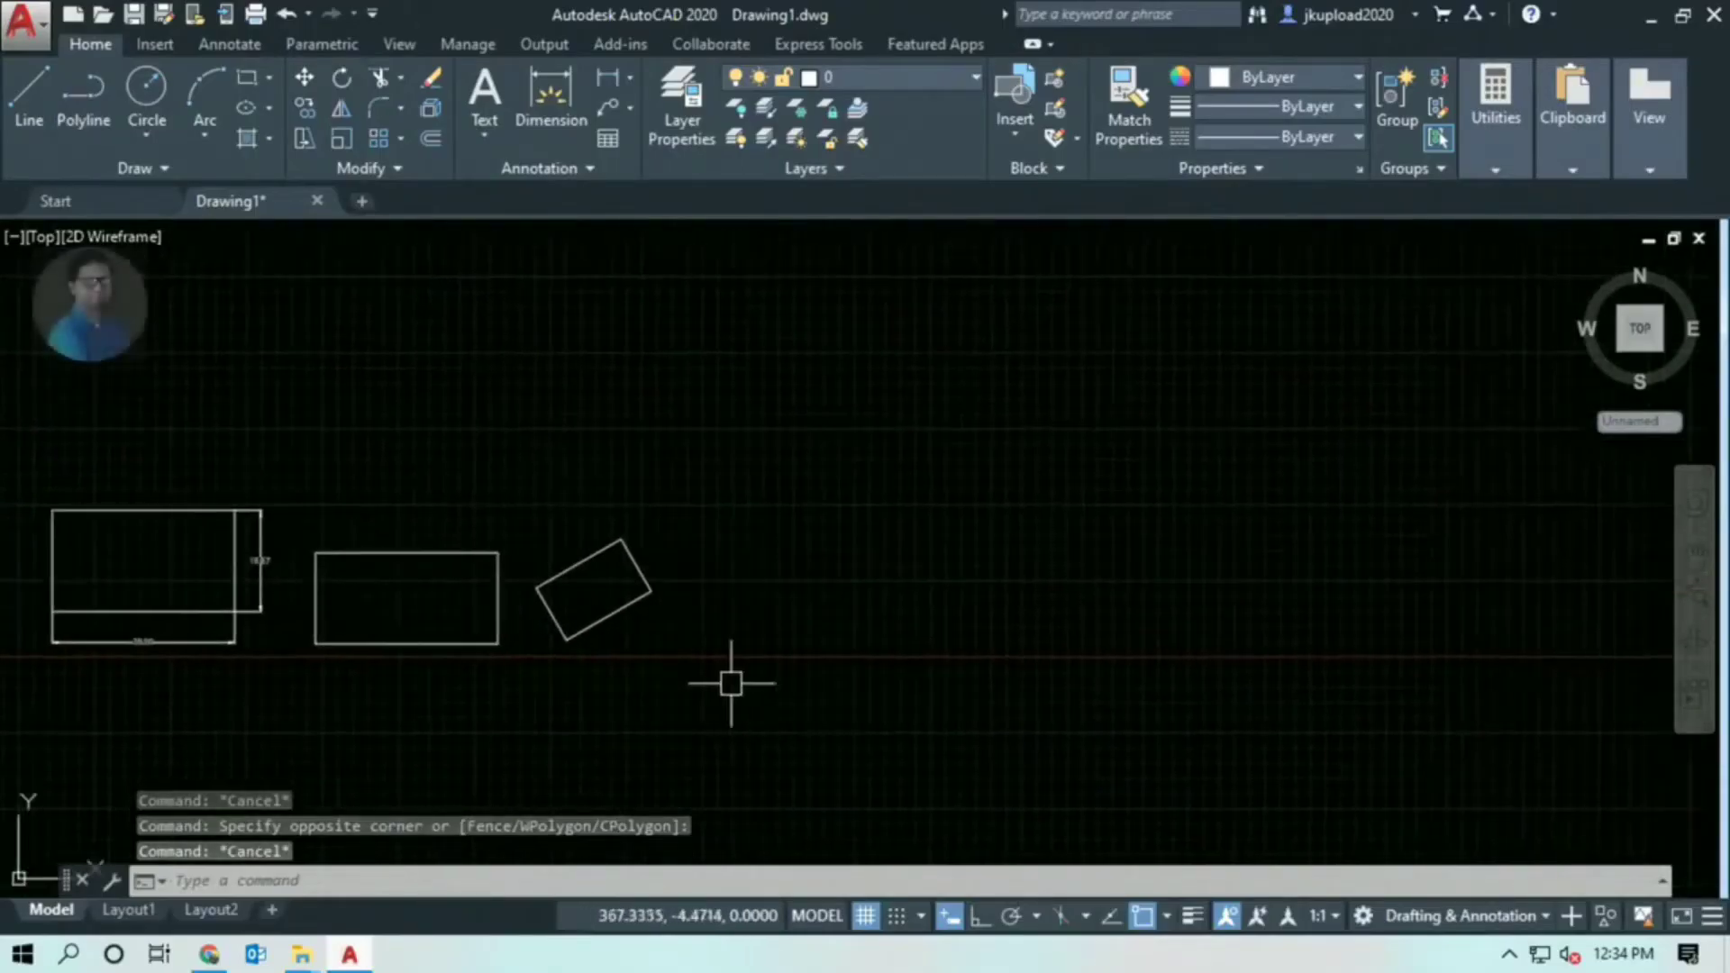
left_click(269, 80)
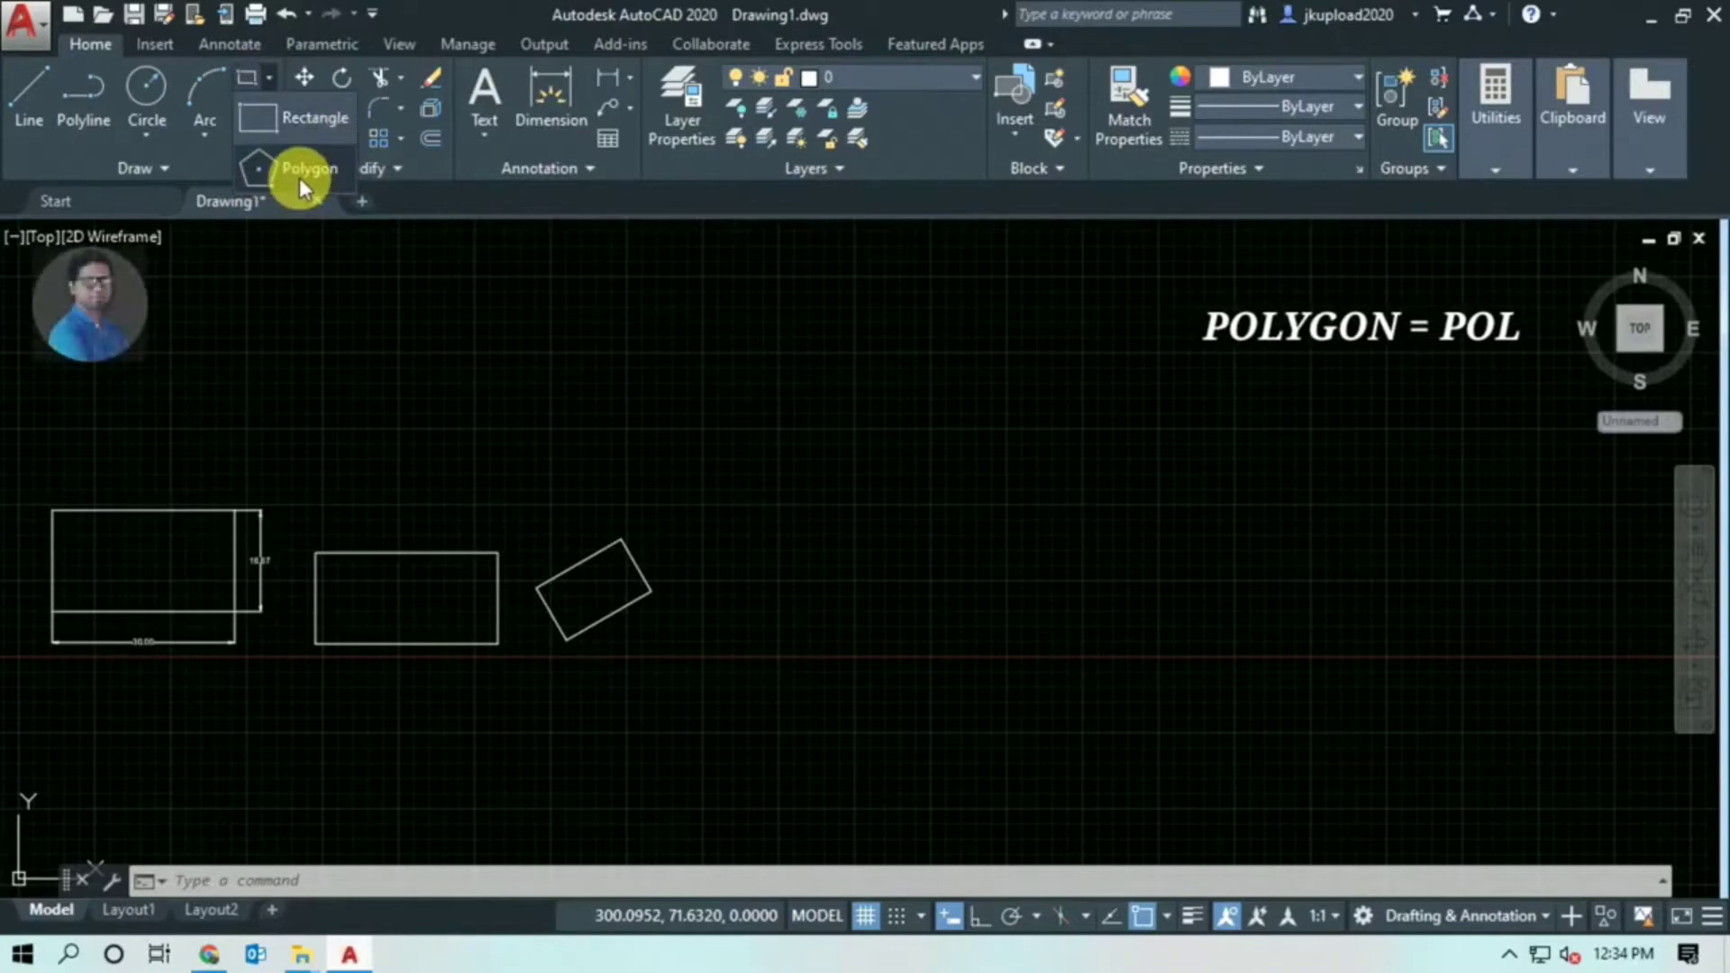
left_click(754, 456)
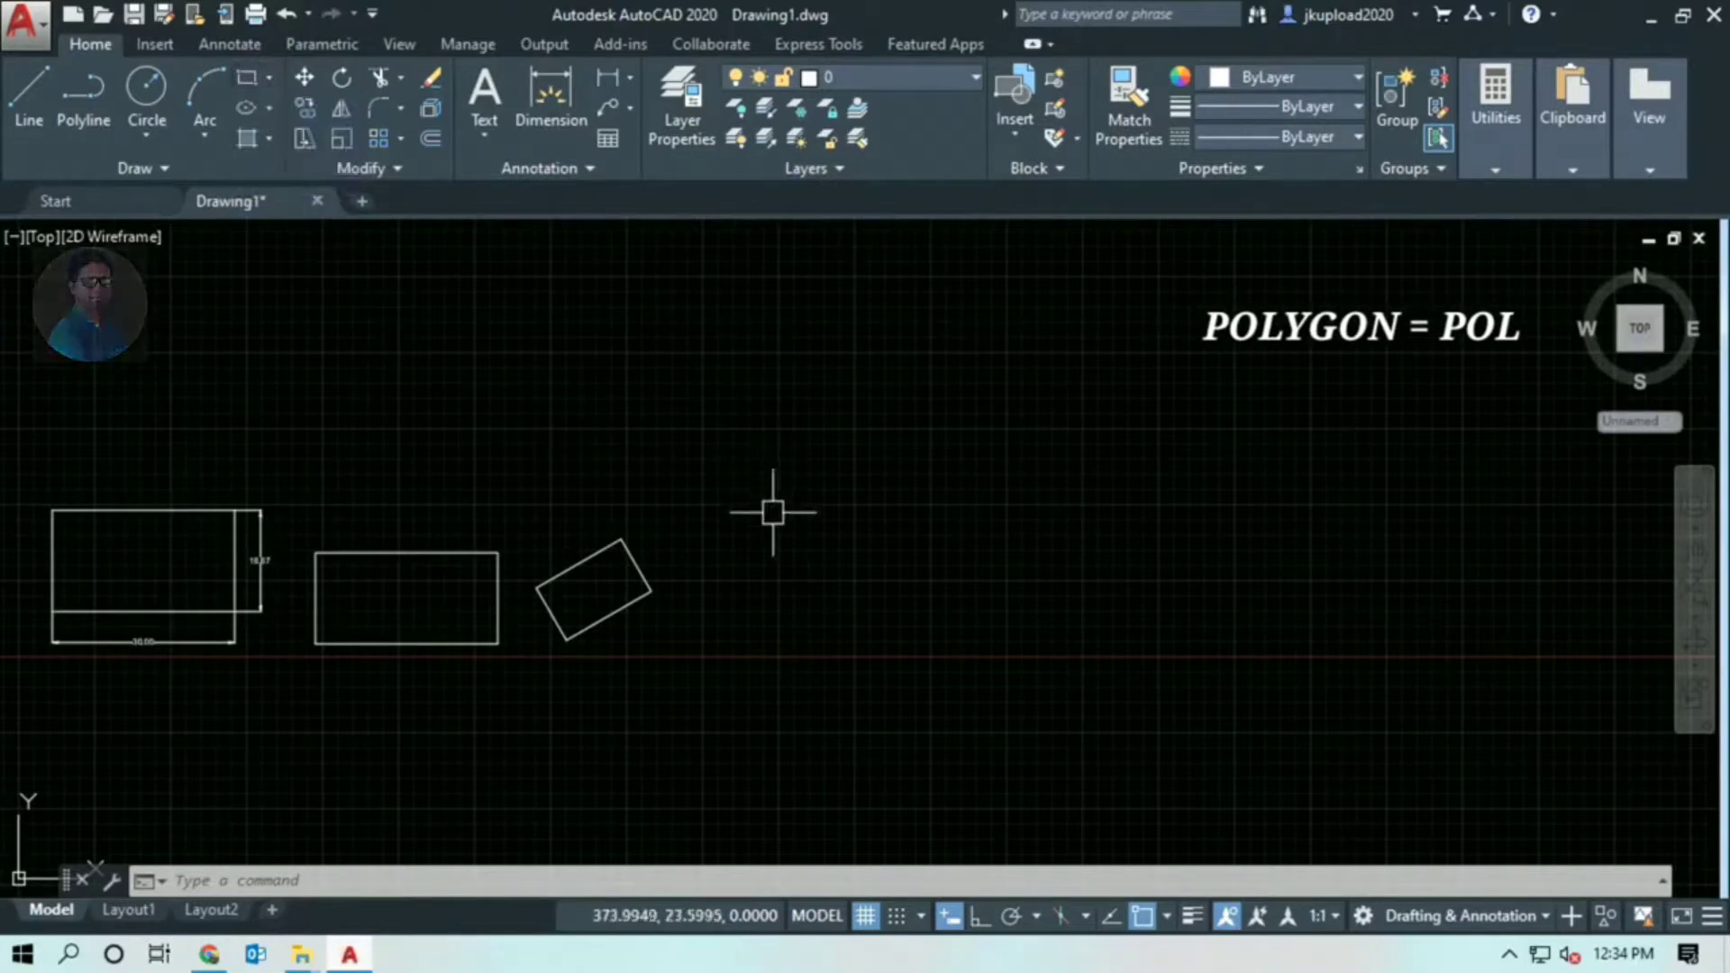
Start the POLYGON command and enter 5 as the number of sides
type("pol")
key("Return")
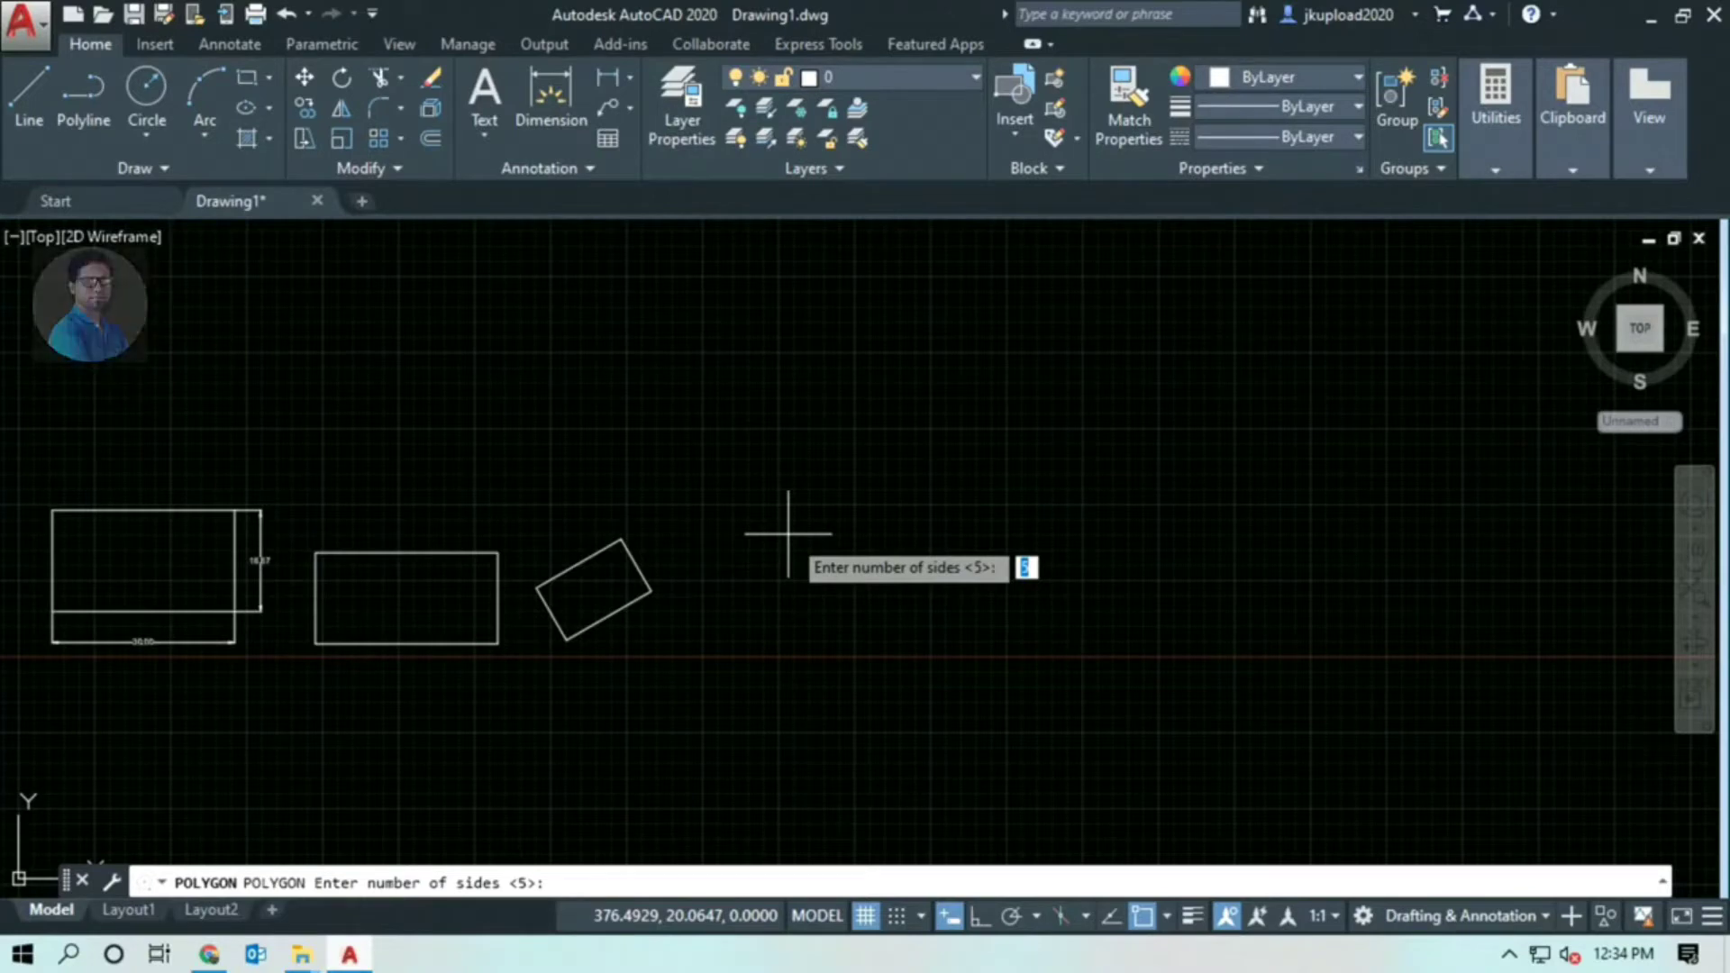
scroll(788, 534, "up", 2)
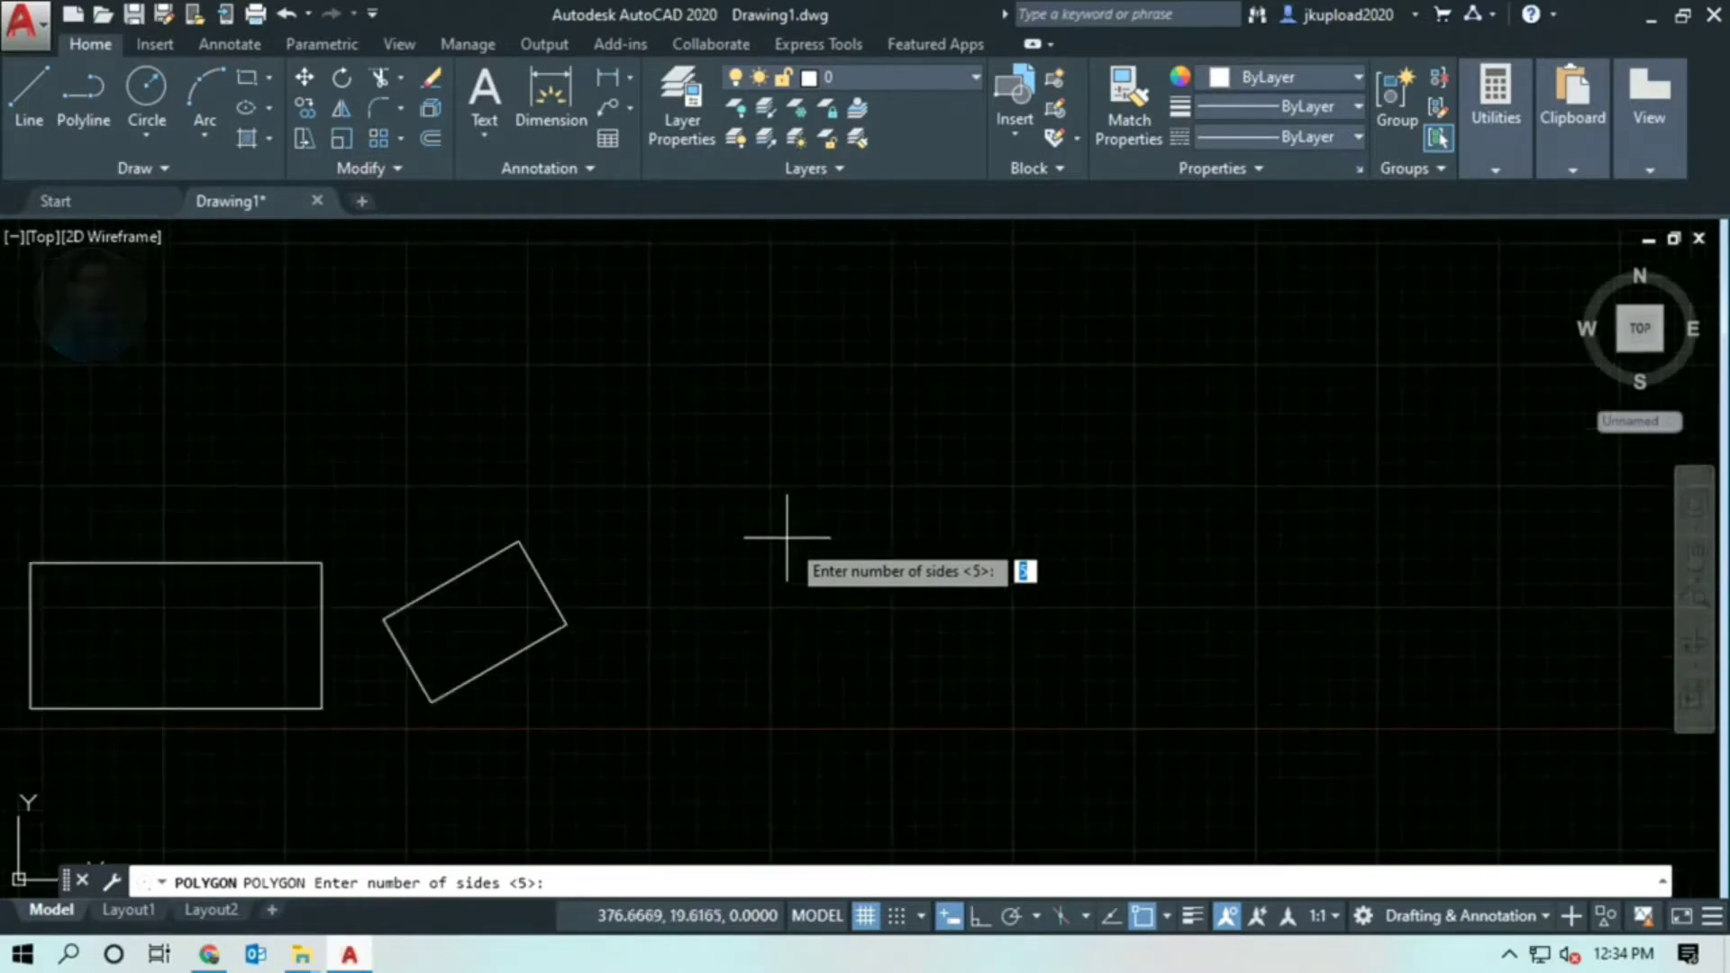
middle_click_drag(793, 521, 689, 545)
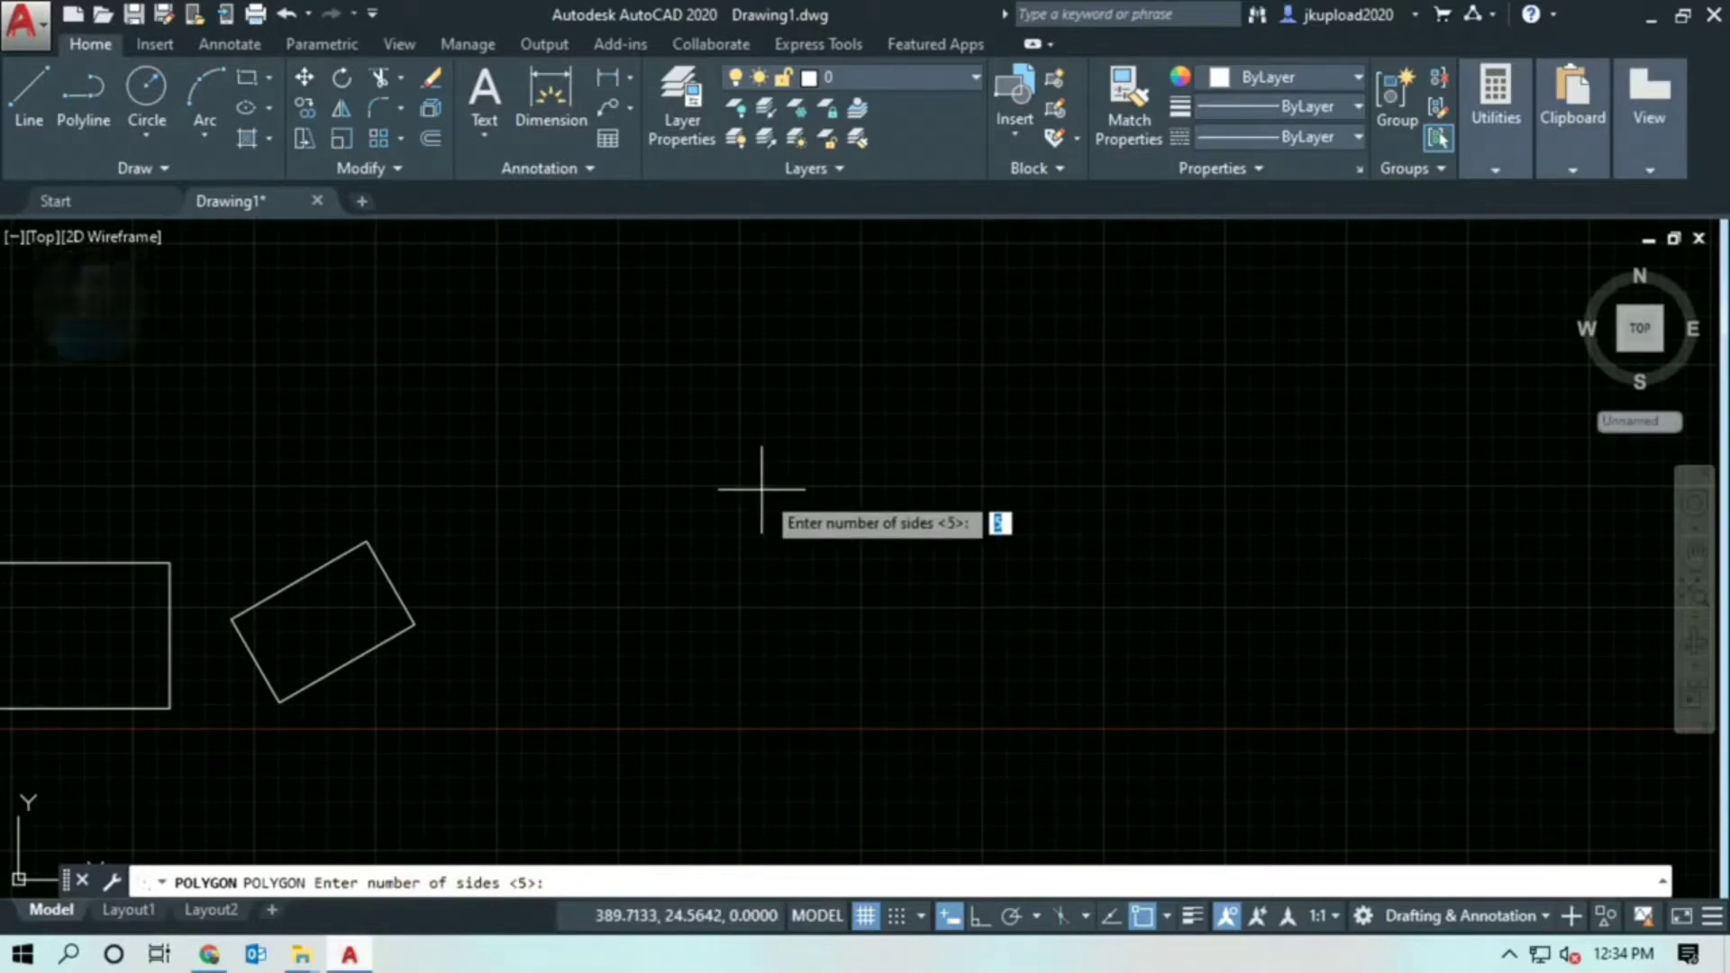
type("5")
key("Return")
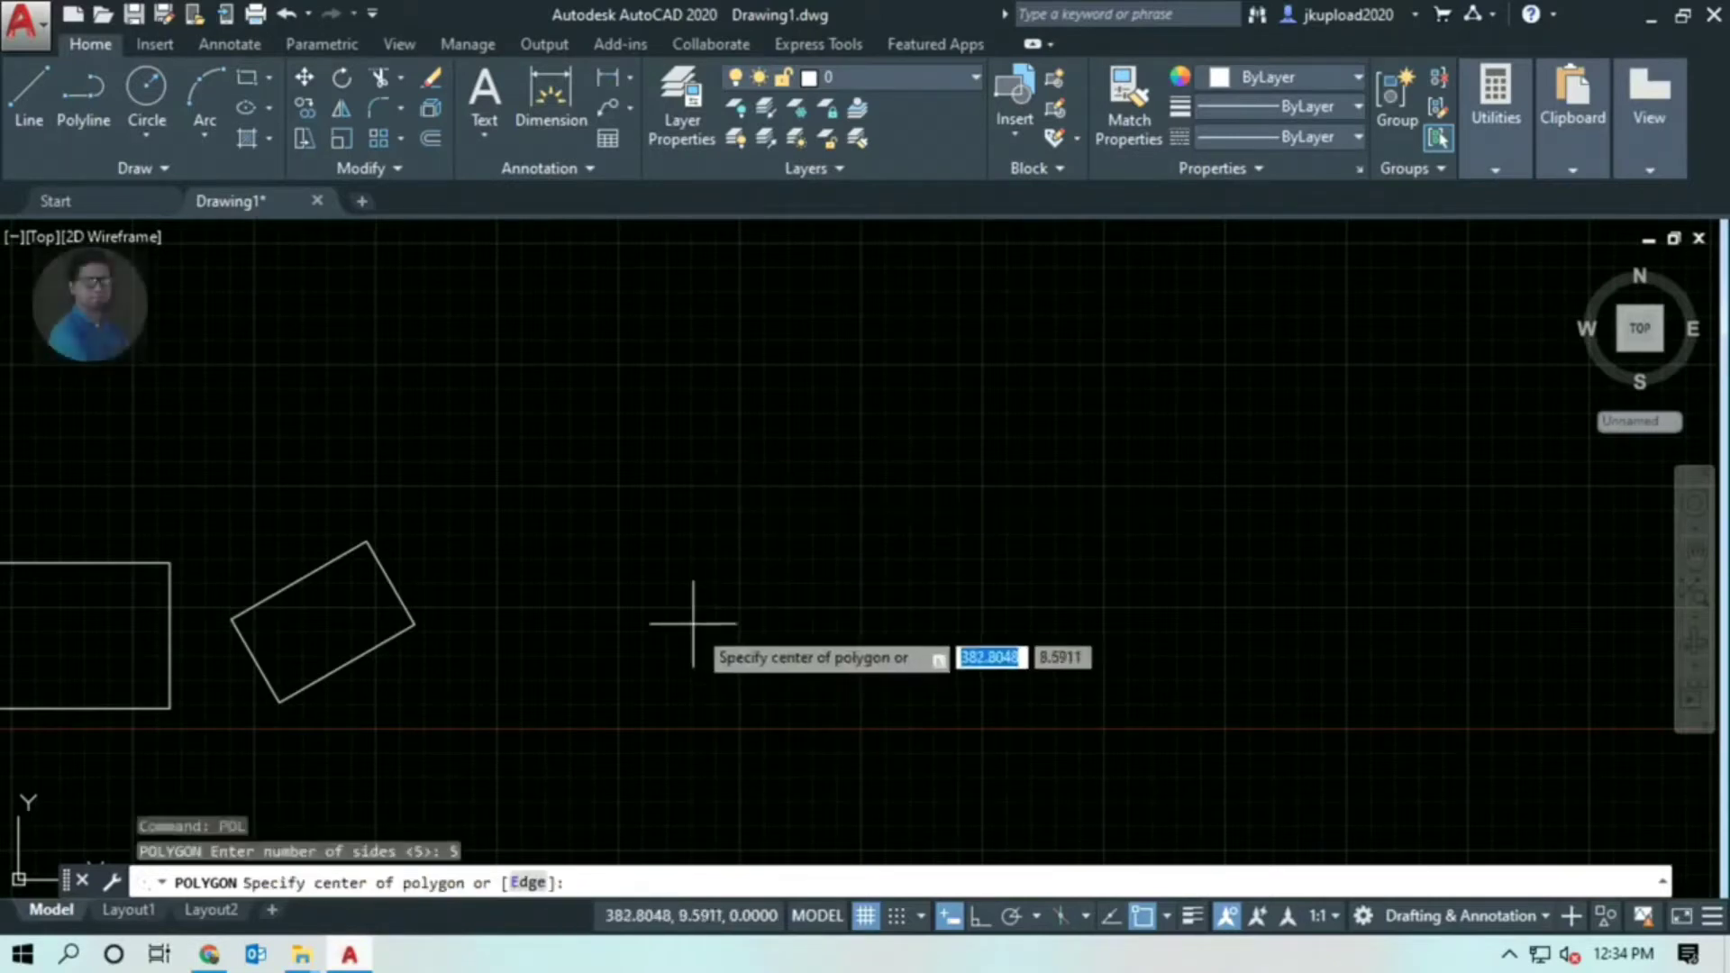
Draw the pentagon inscribed in a circle on empty canvas right of the tilted rectangle
left_click(693, 581)
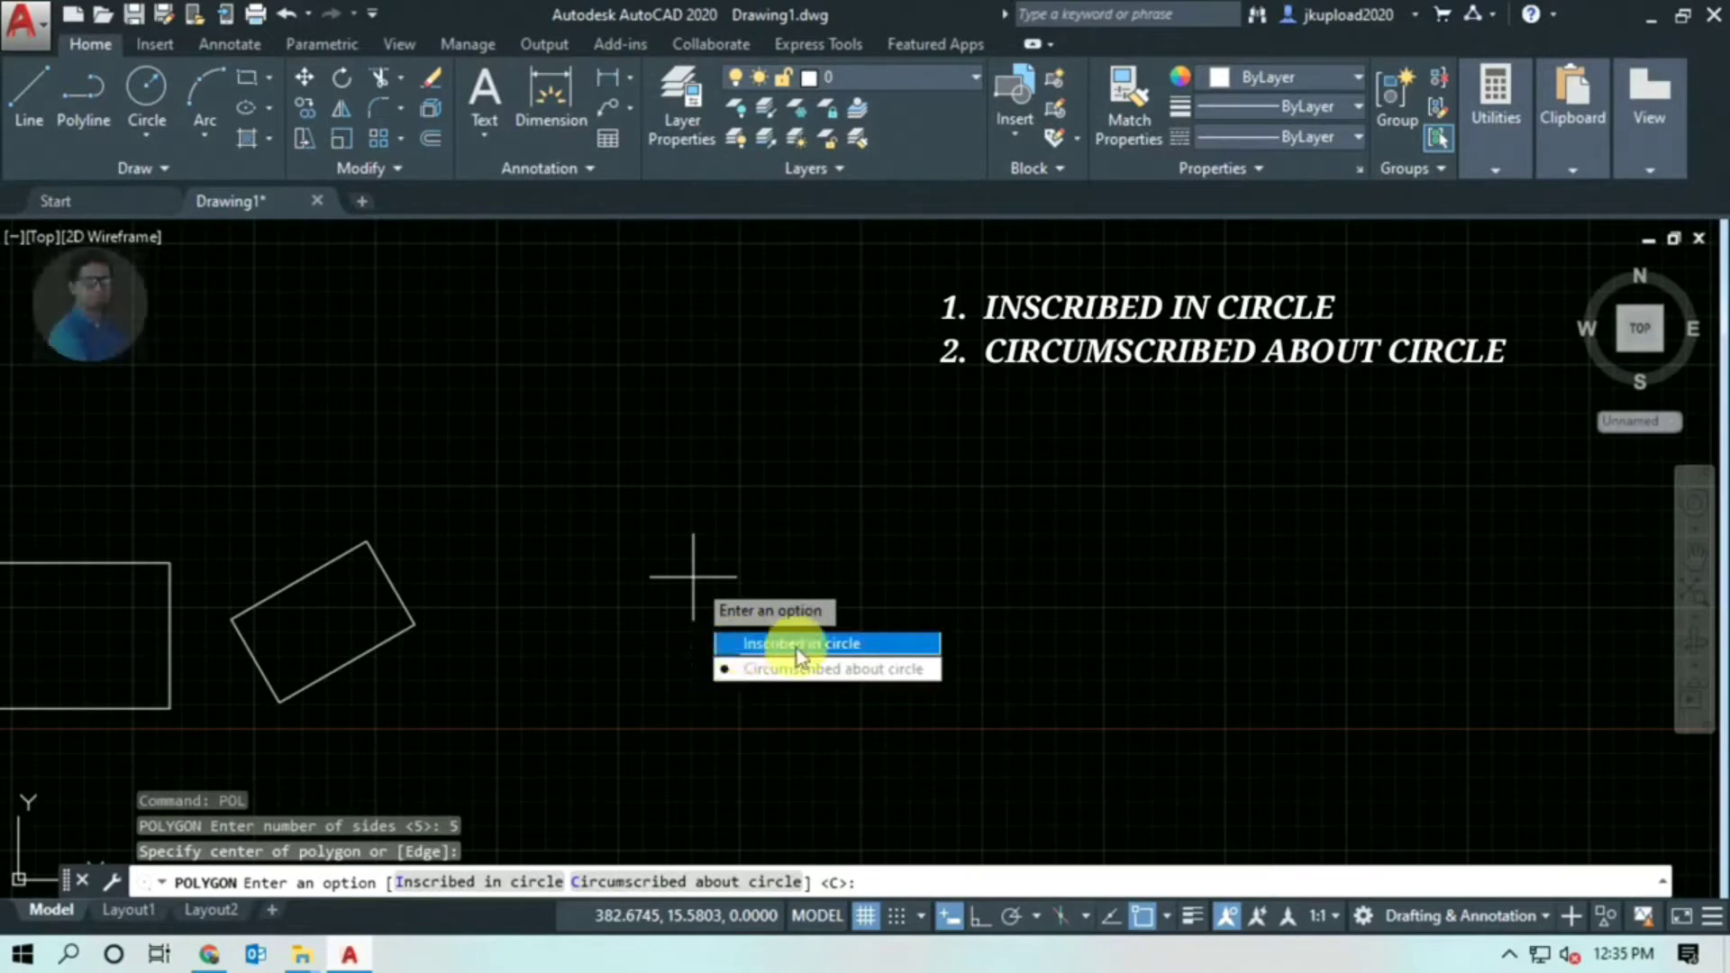
left_click(761, 645)
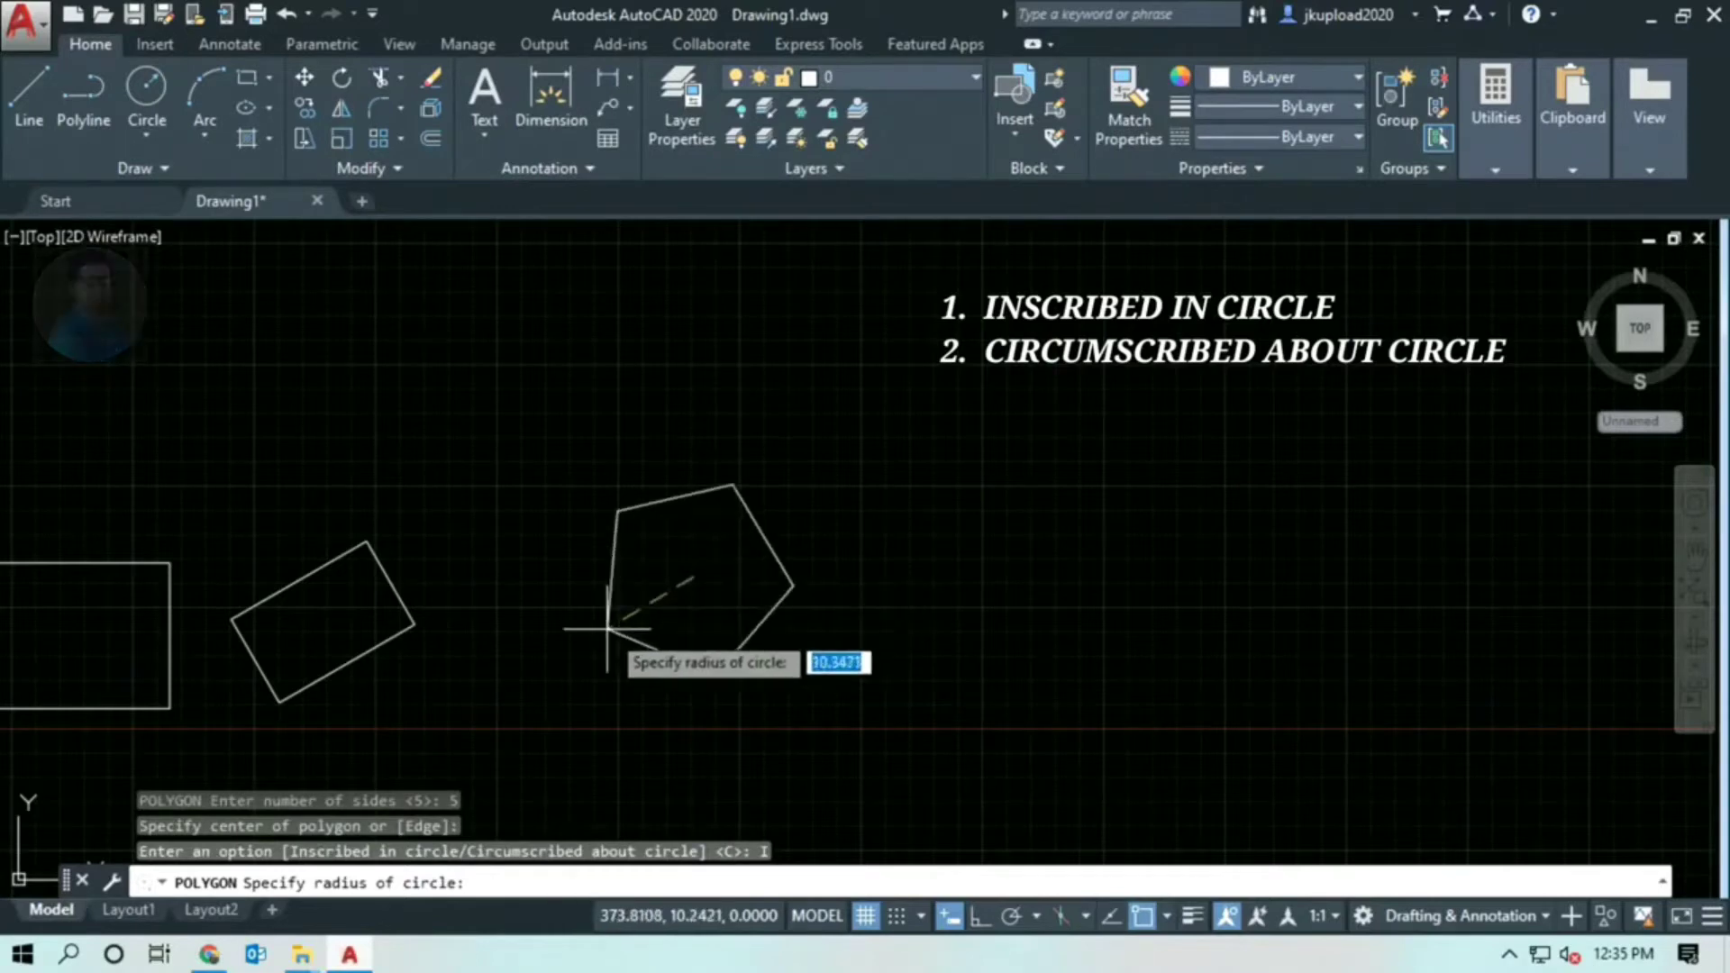
scroll(739, 567, "up", 2)
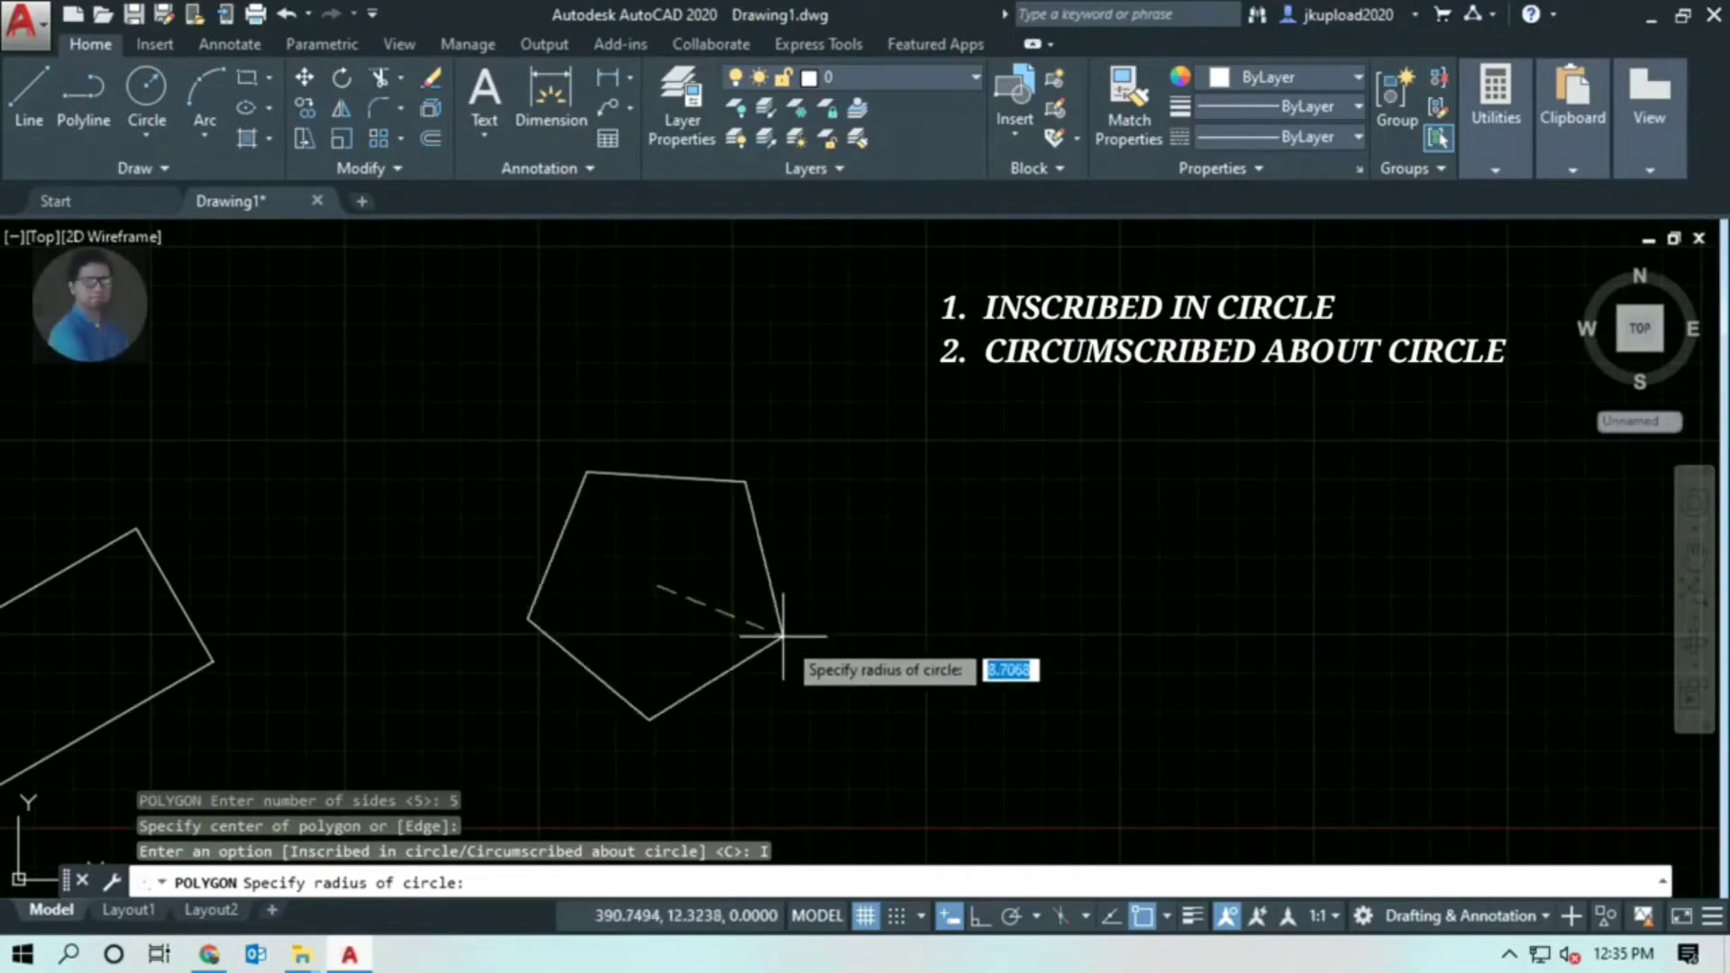
left_click(782, 635)
Check the pentagon with a crossing selection, deselect it, and reframe the view on all shapes
scroll(849, 661, "down", 1)
scroll(903, 645, "down", 1)
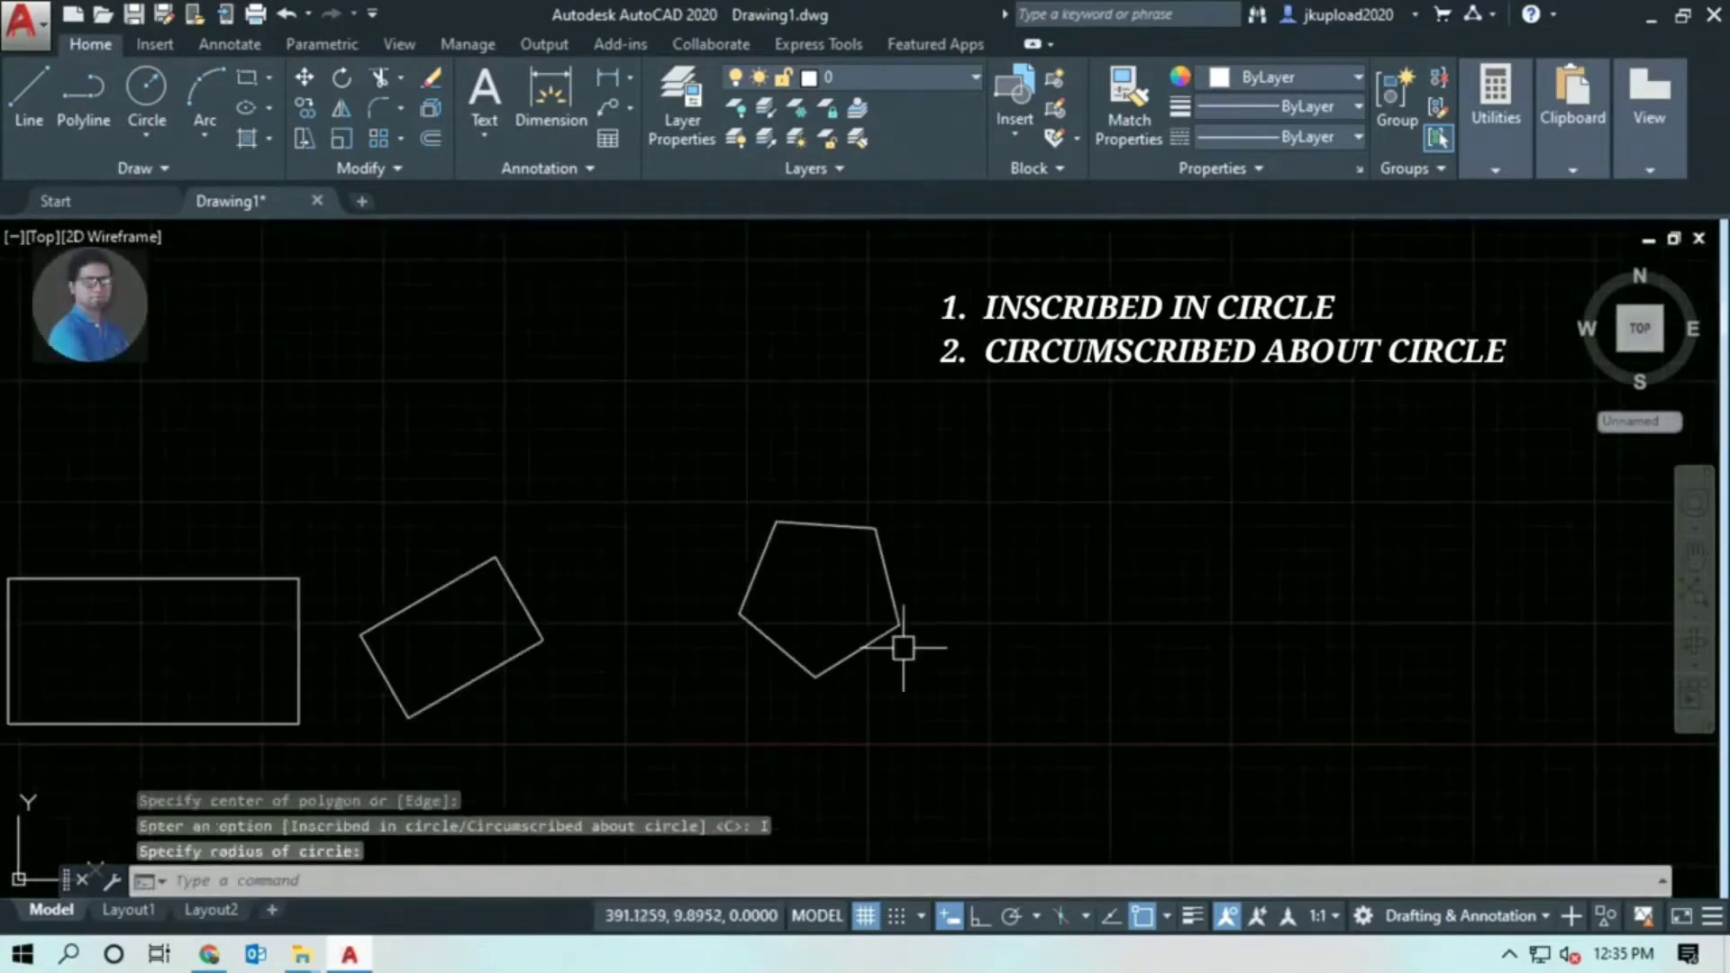
middle_click_drag(903, 644, 758, 709)
left_click_drag(761, 709, 656, 637)
scroll(618, 687, "up", 2)
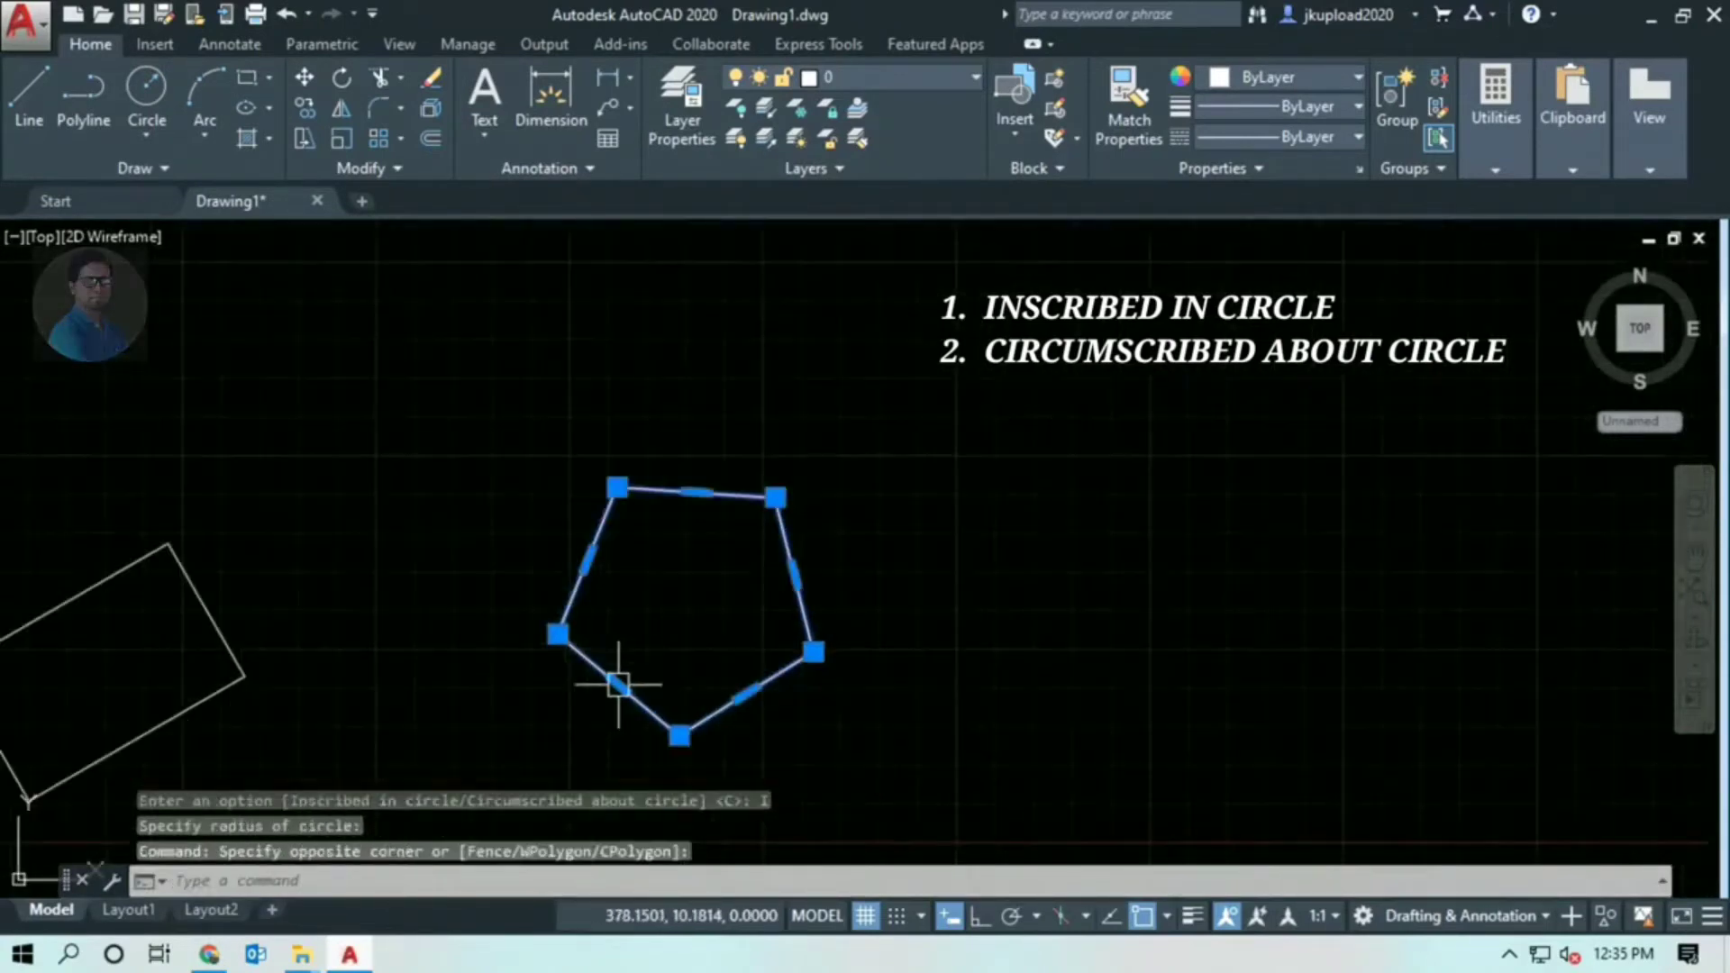
middle_click_drag(617, 687, 703, 679)
key("Escape")
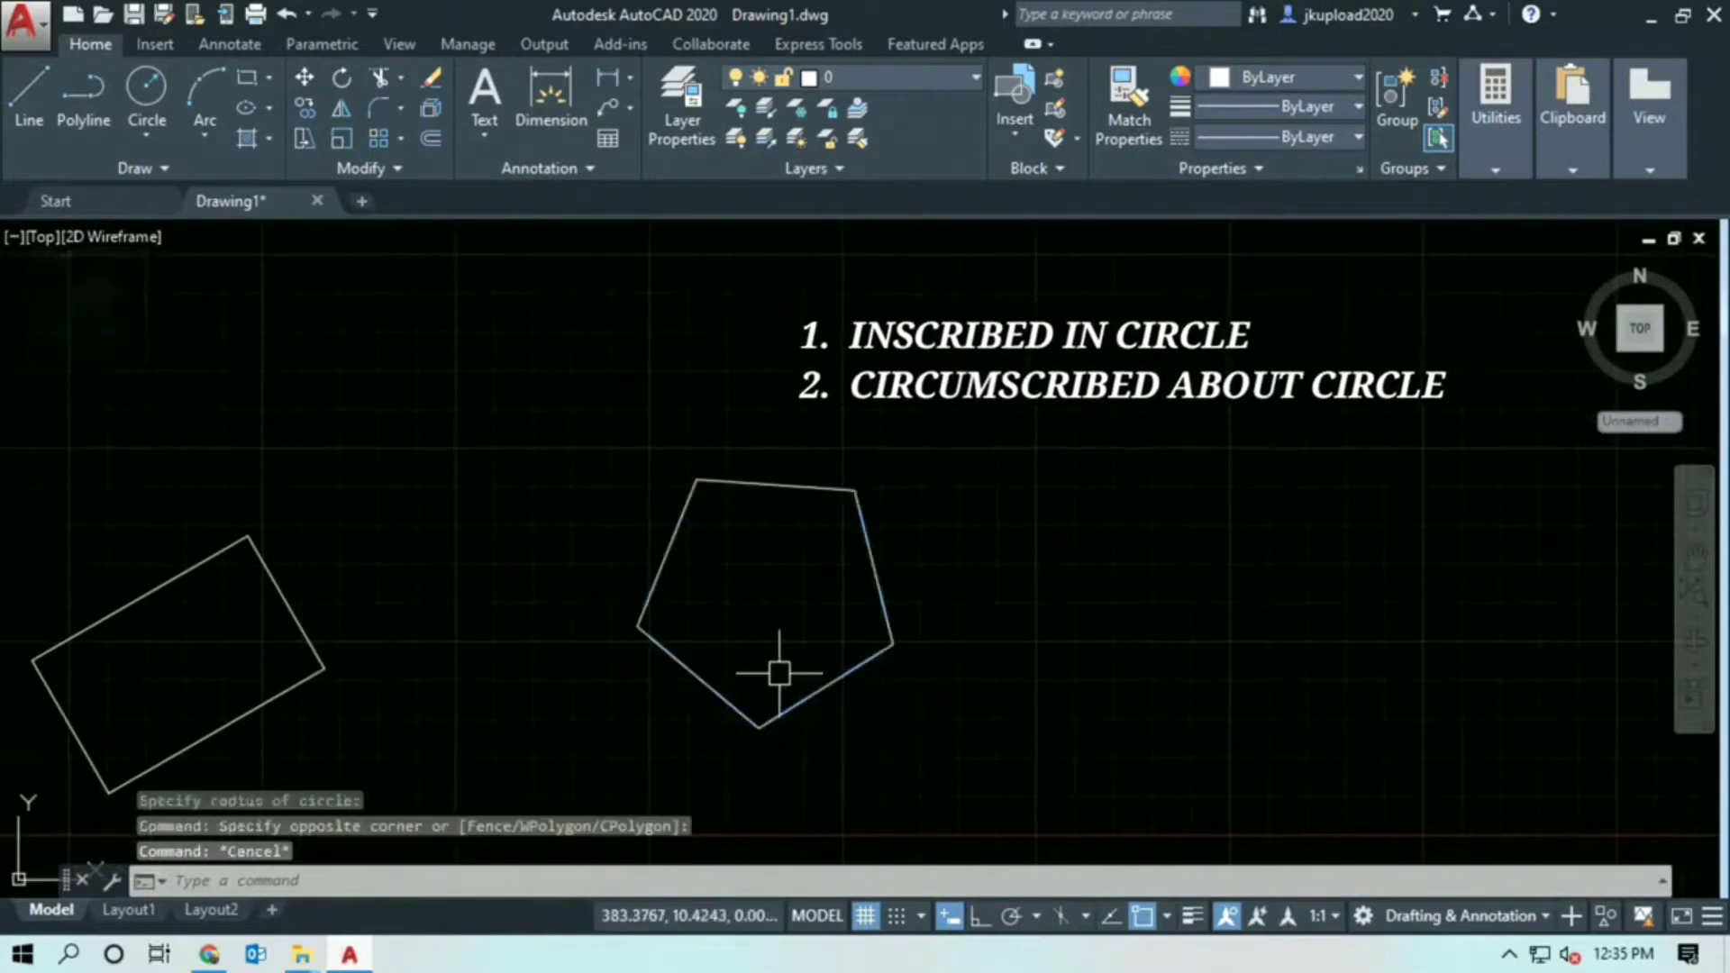
scroll(772, 675, "down", 2)
scroll(811, 703, "down", 2)
middle_click_drag(841, 706, 733, 714)
scroll(689, 714, "up", 2)
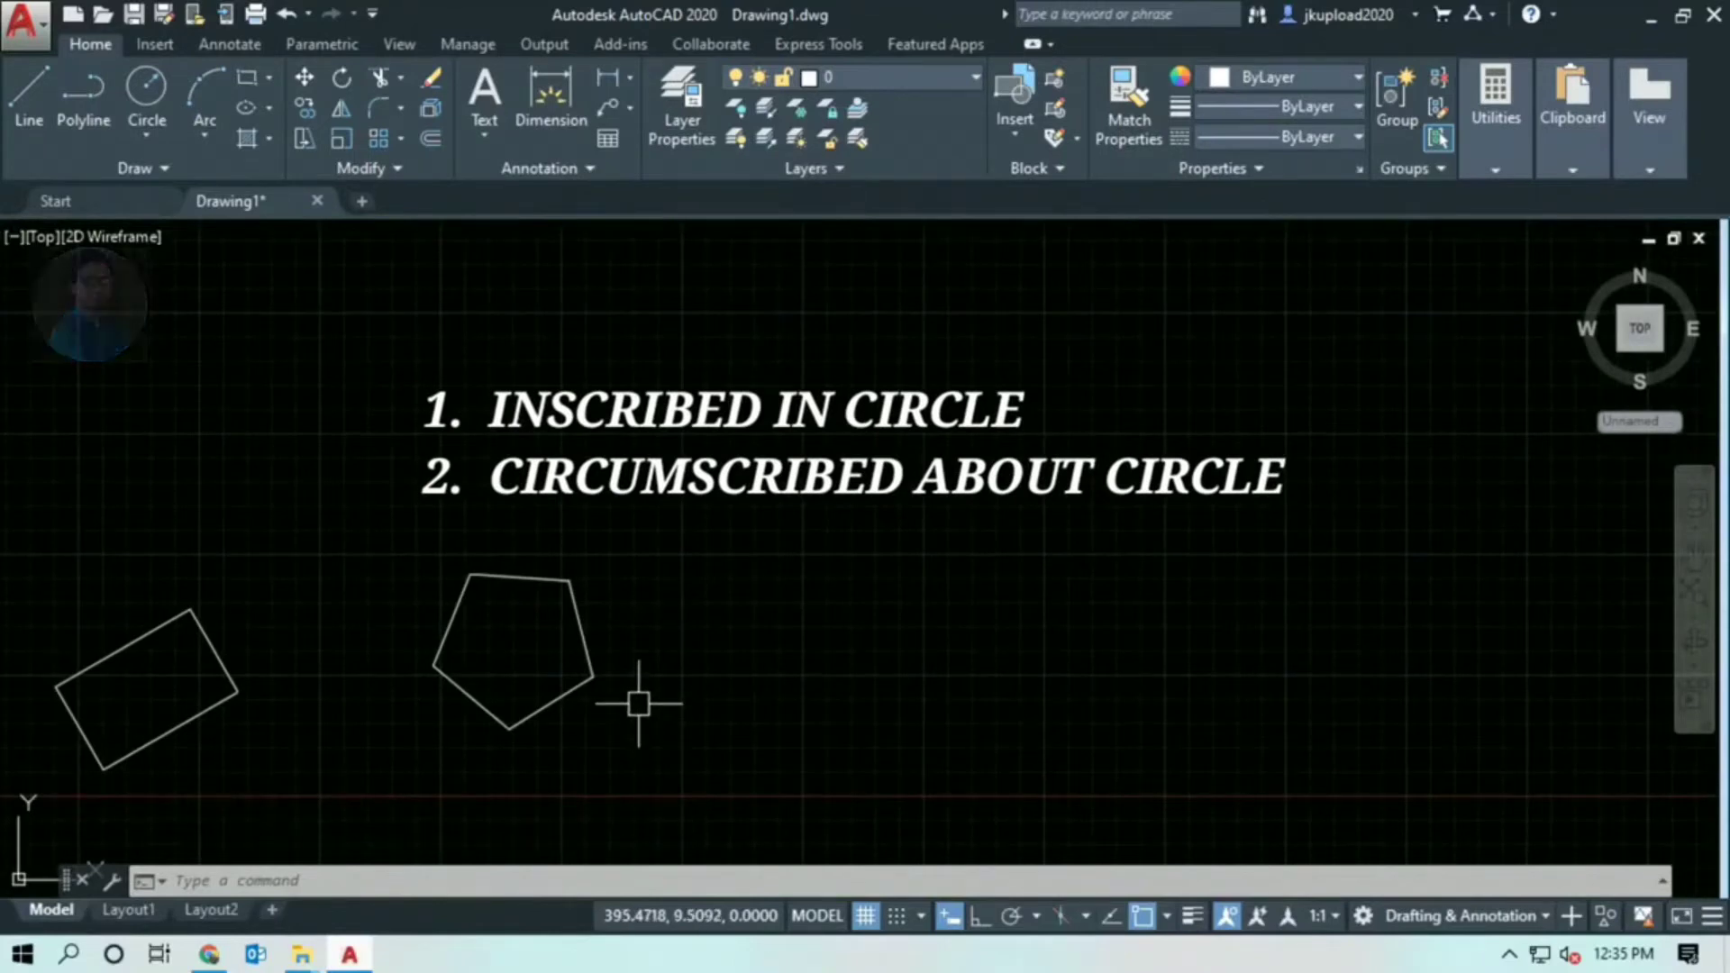
Erase one shape from the drawing with the E command
scroll(639, 704, "up", 1)
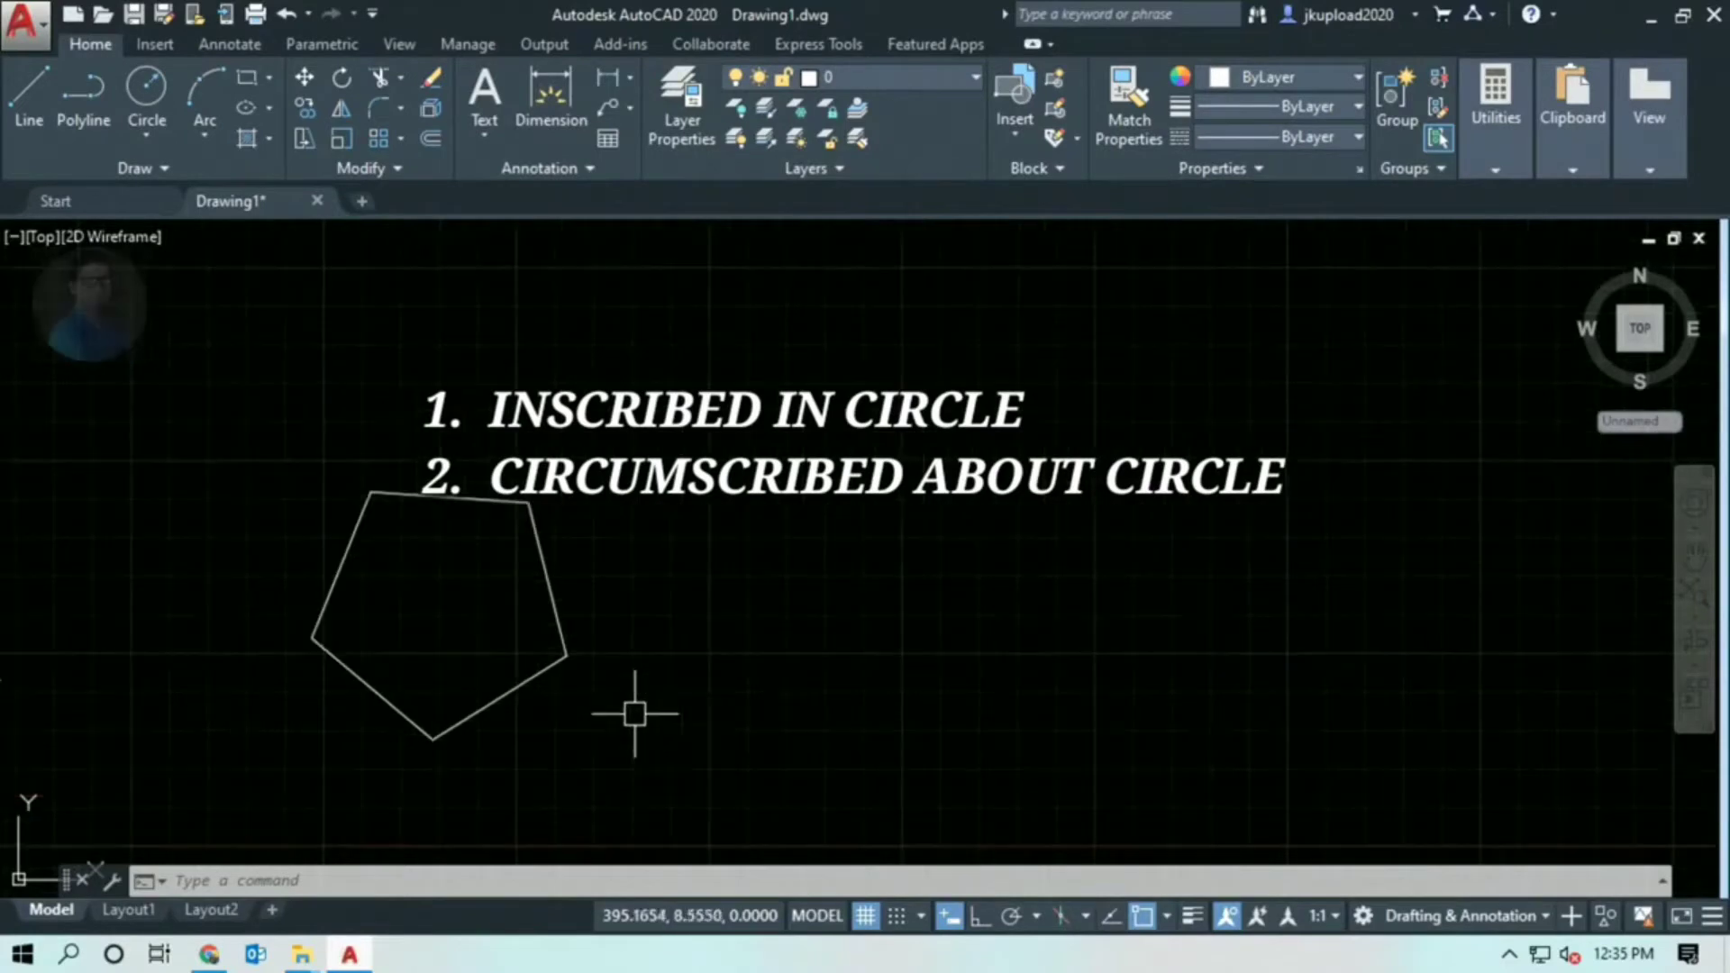
type("e")
key("Return")
scroll(715, 742, "down", 1)
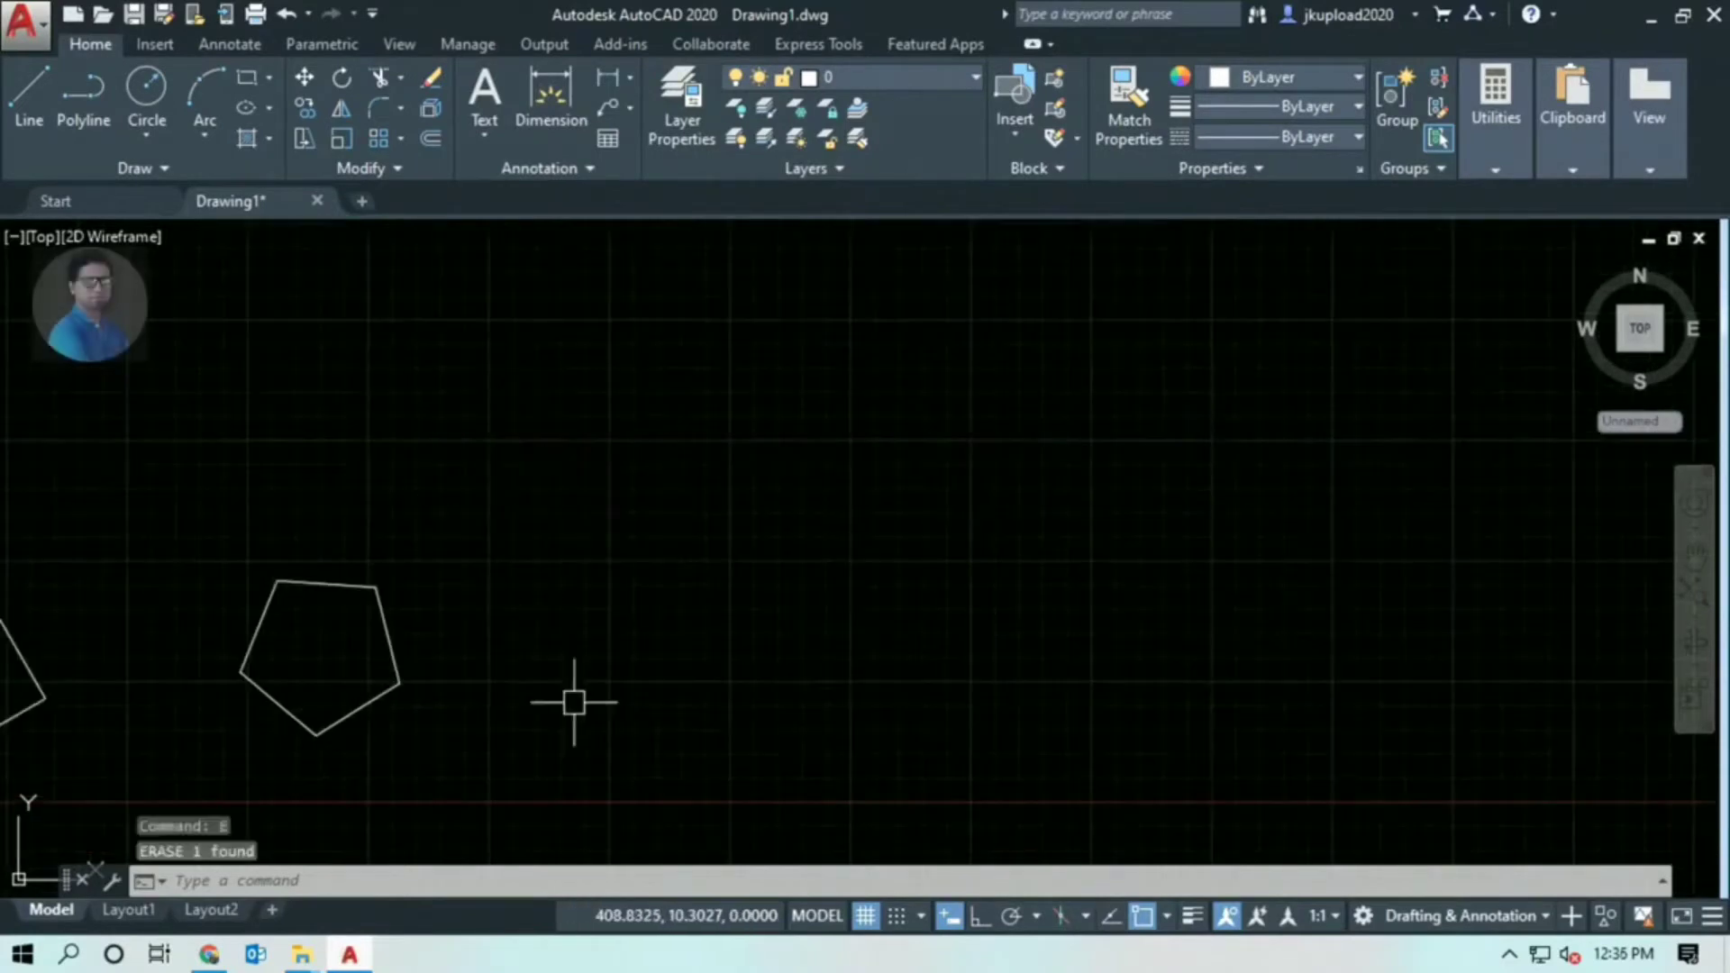
Draw two radius-15 circles side by side to the right of the pentagon
key("Return")
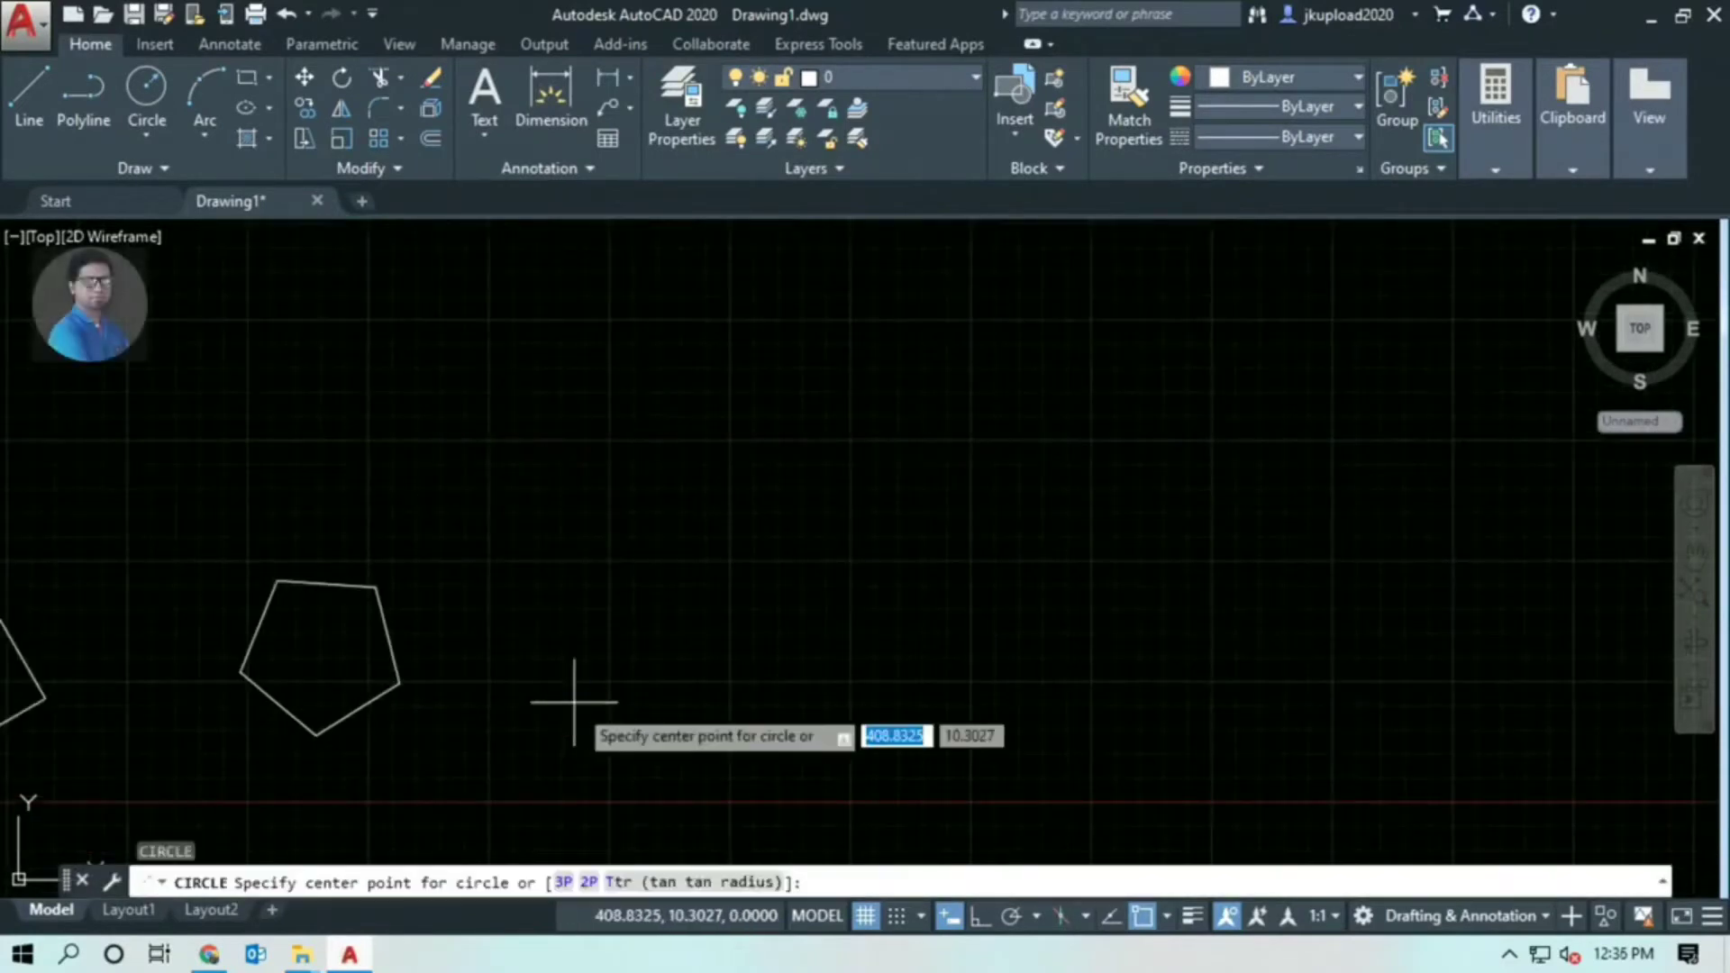
left_click(574, 702)
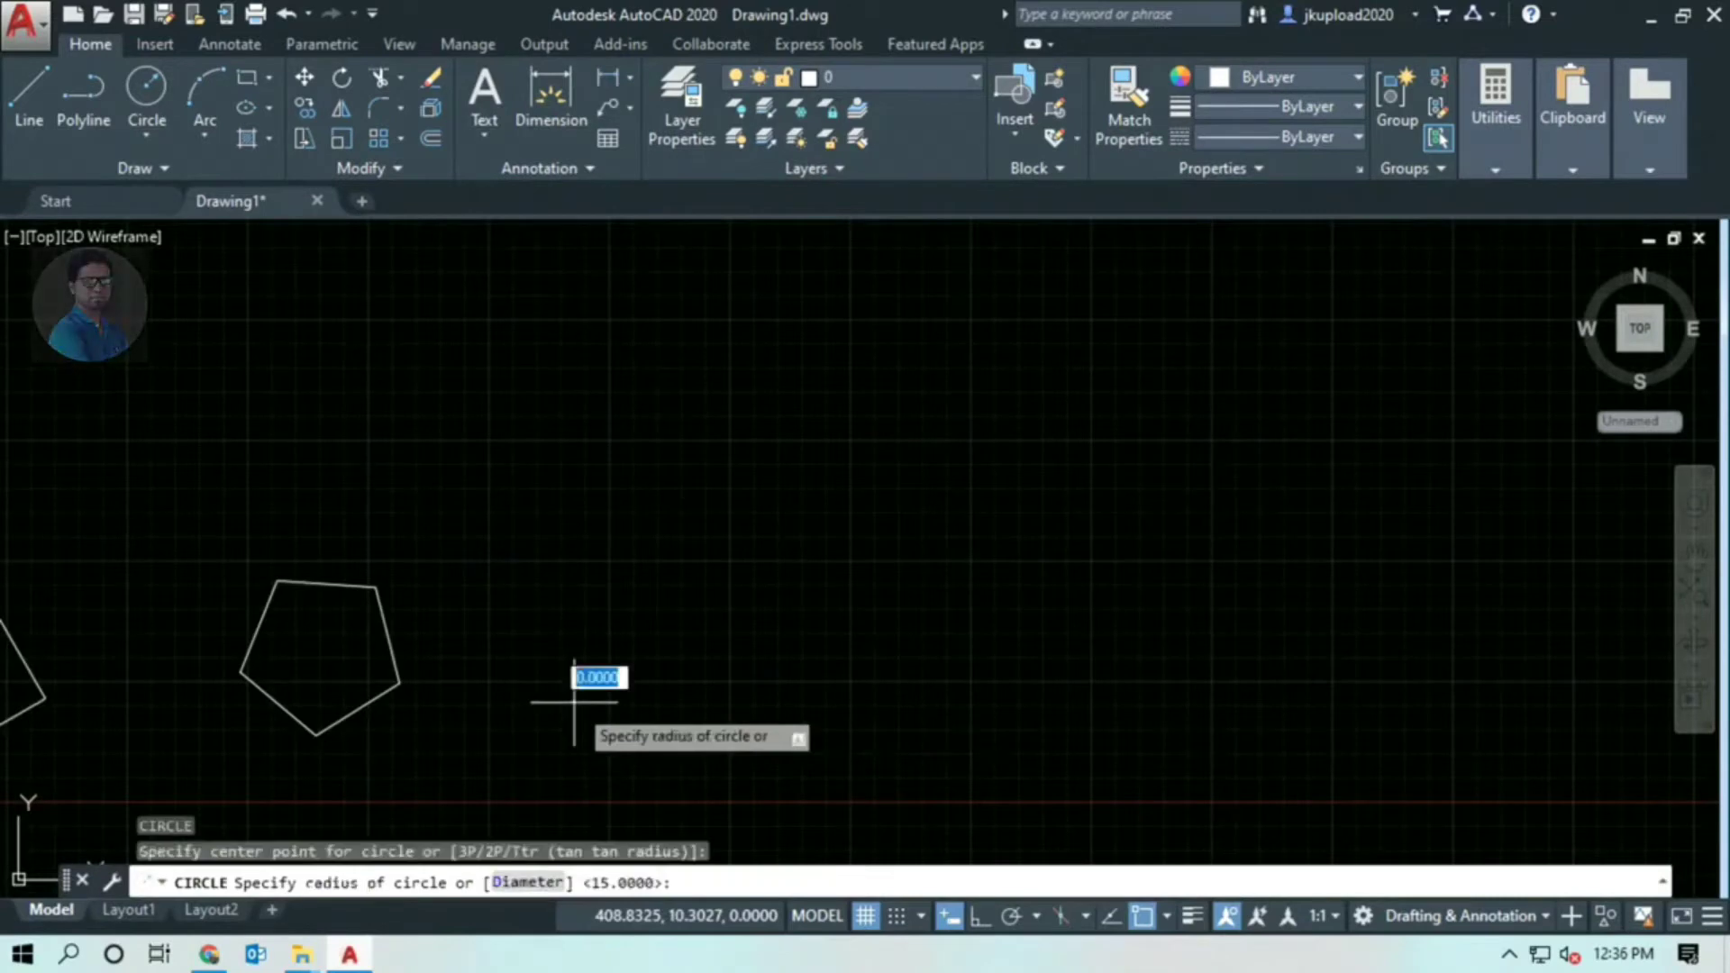
type("15")
key("Return")
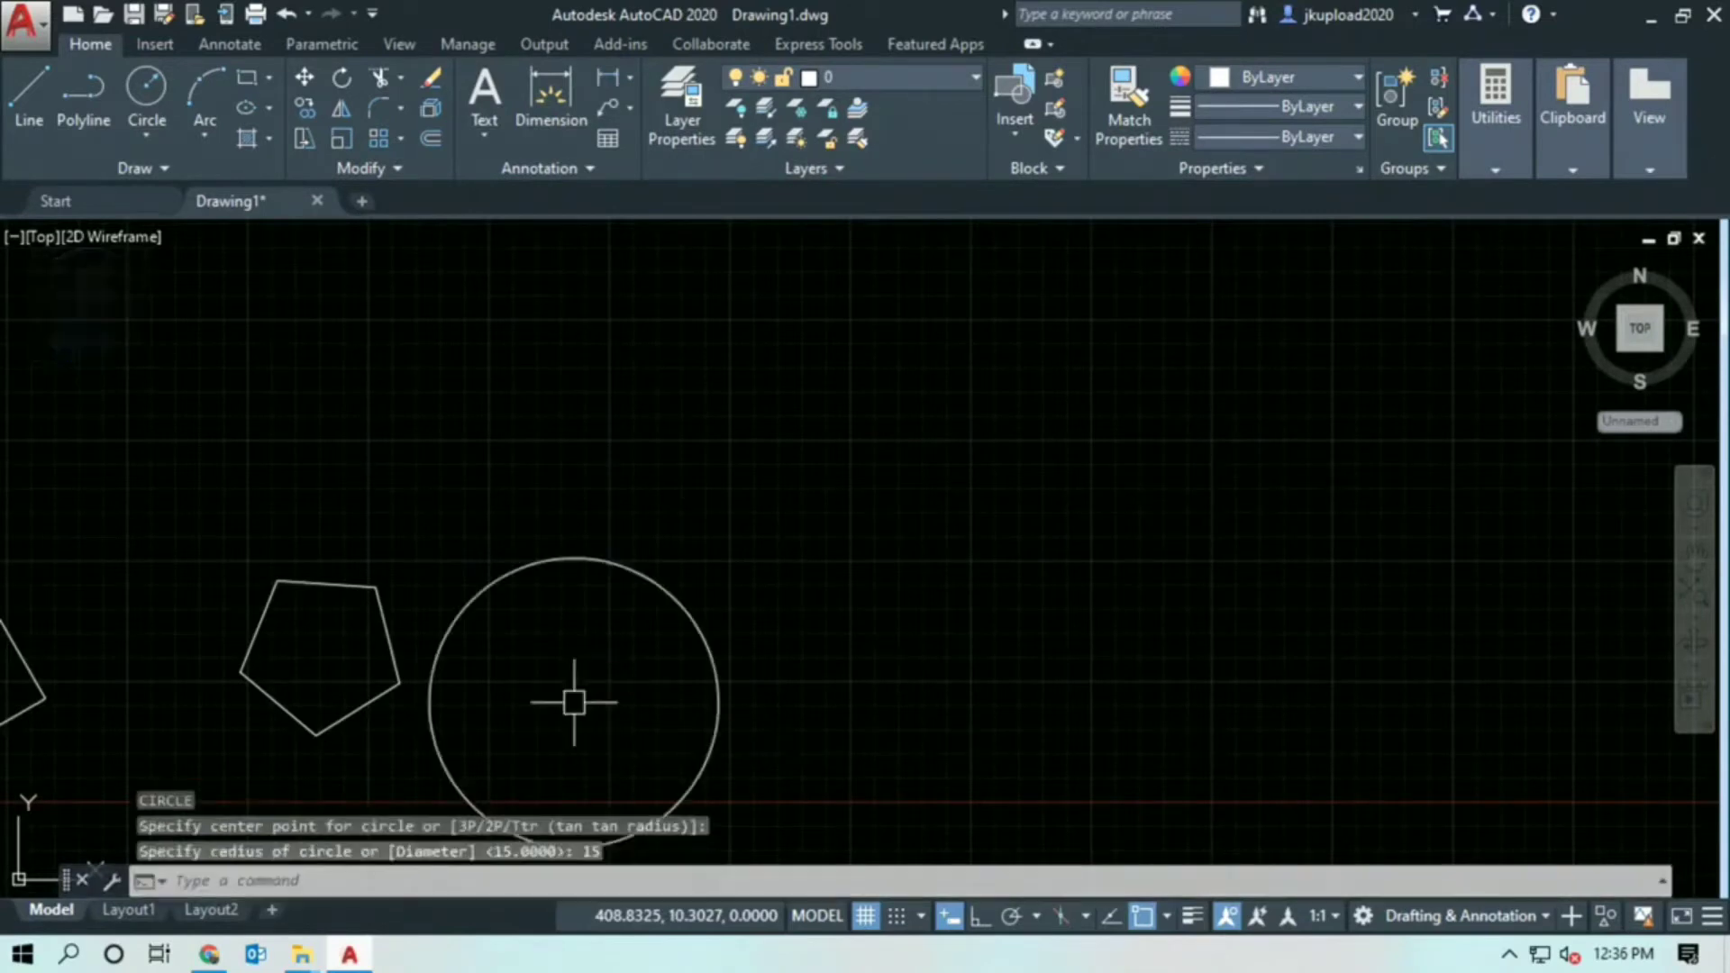
key("Return")
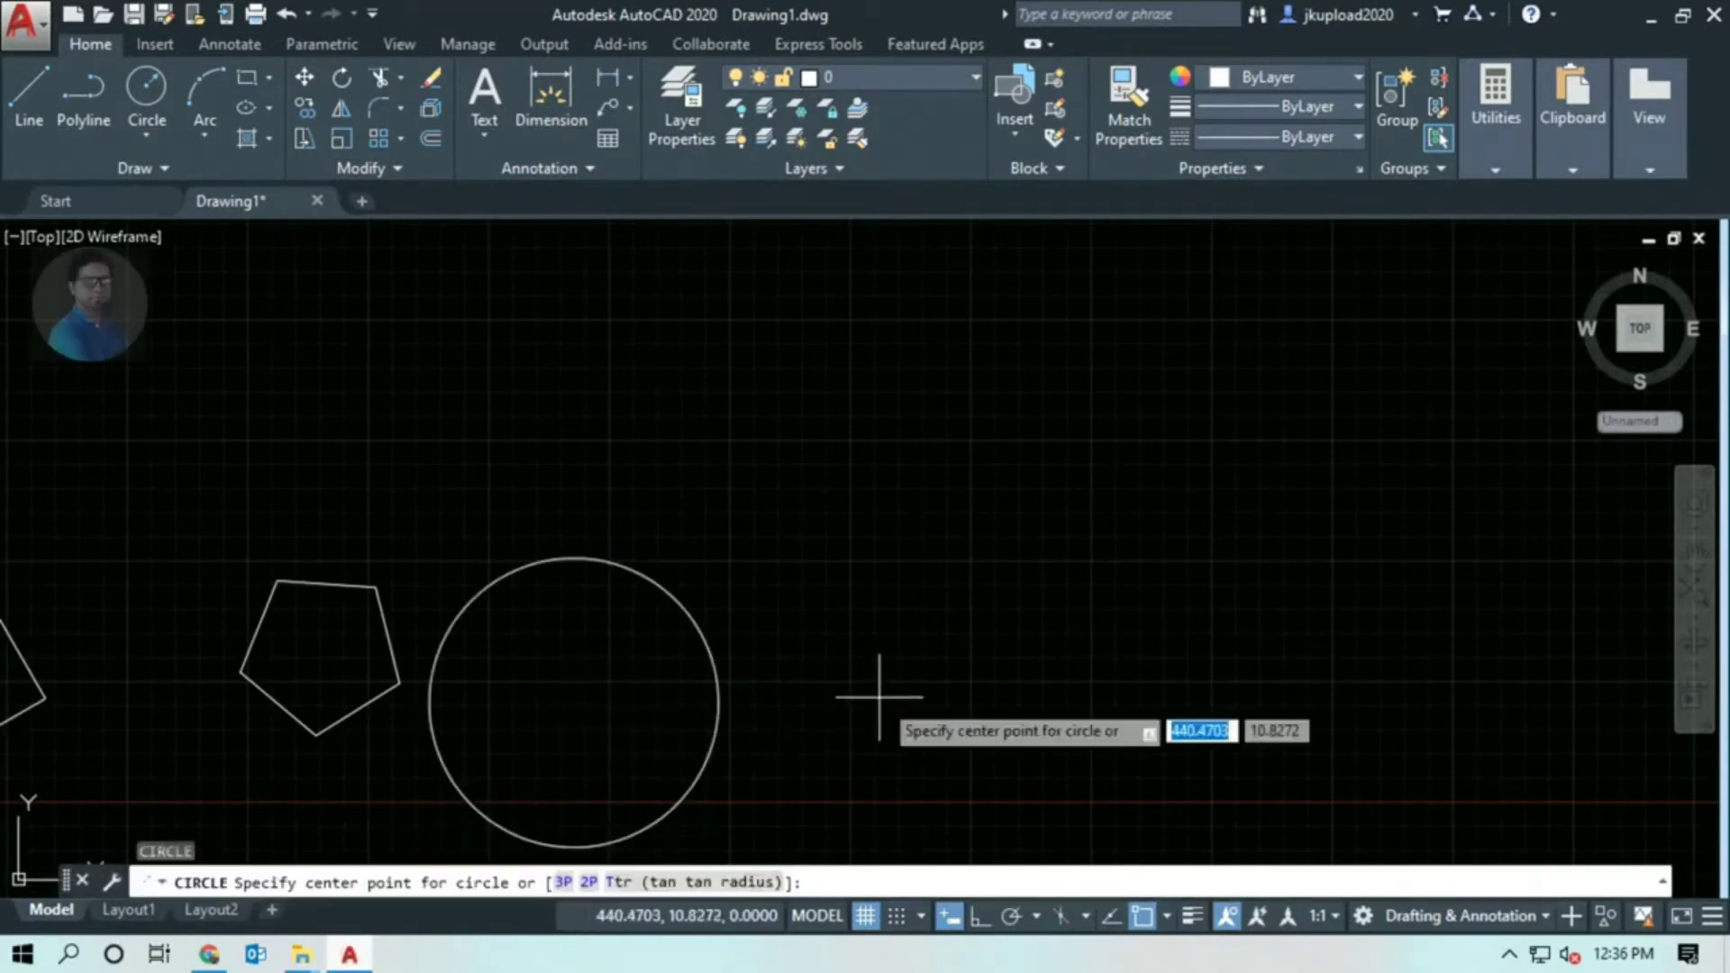
left_click(878, 696)
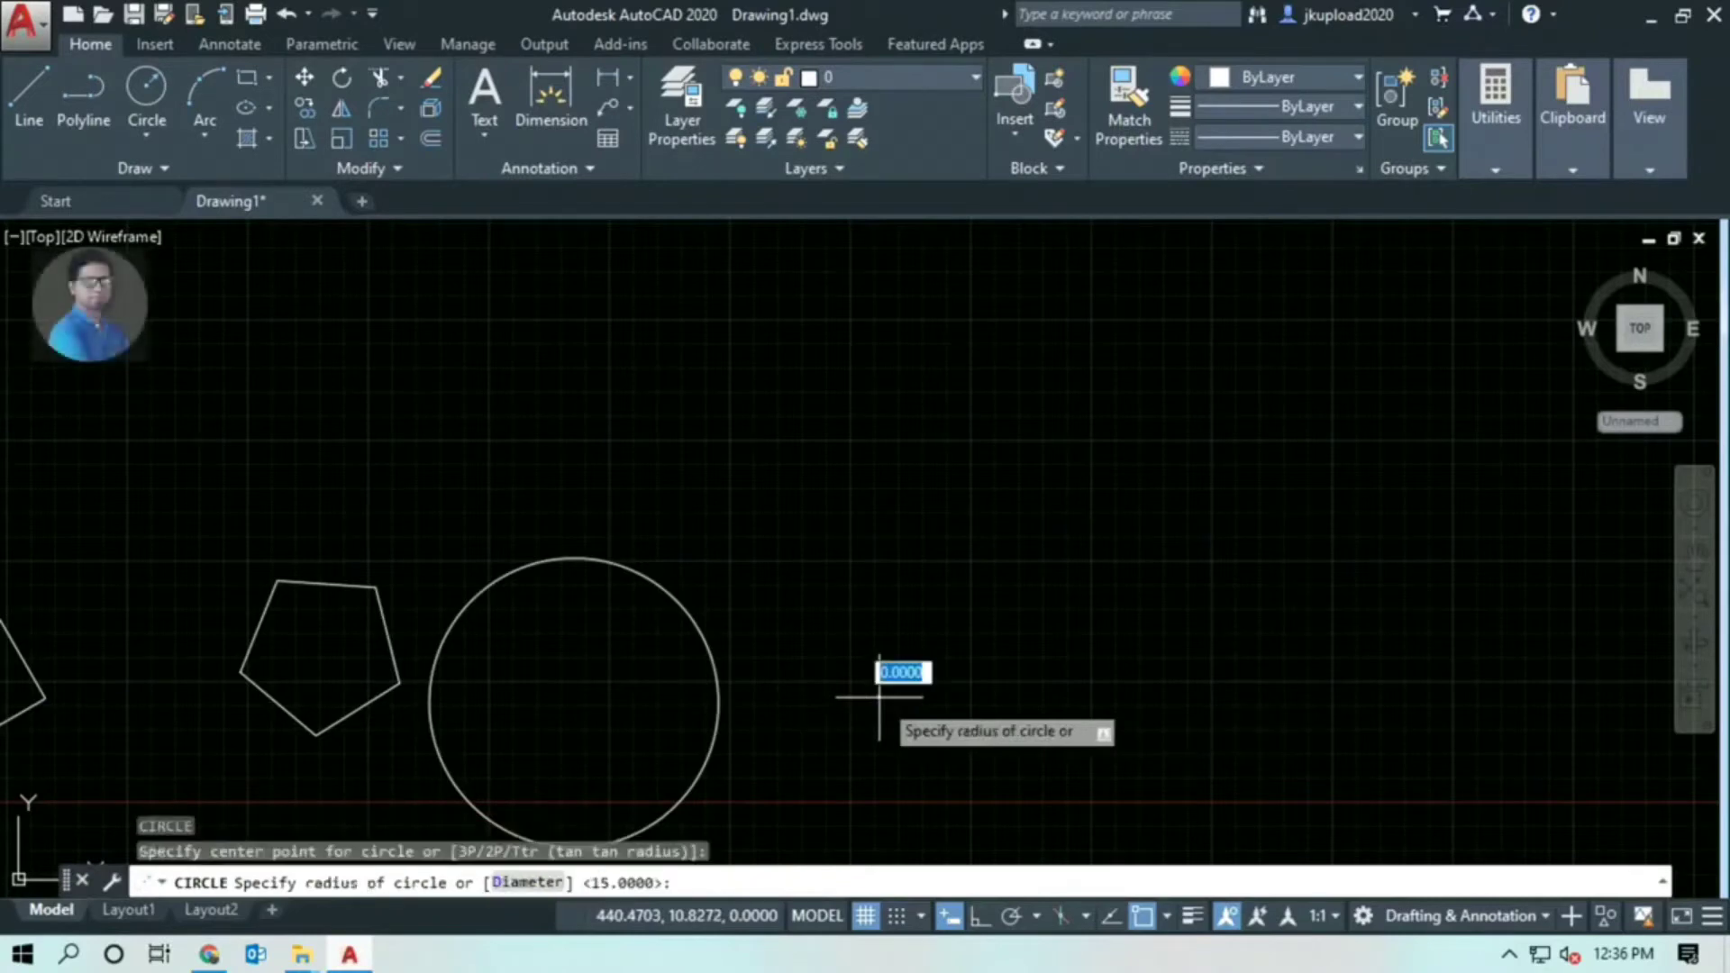
type("15")
key("Return")
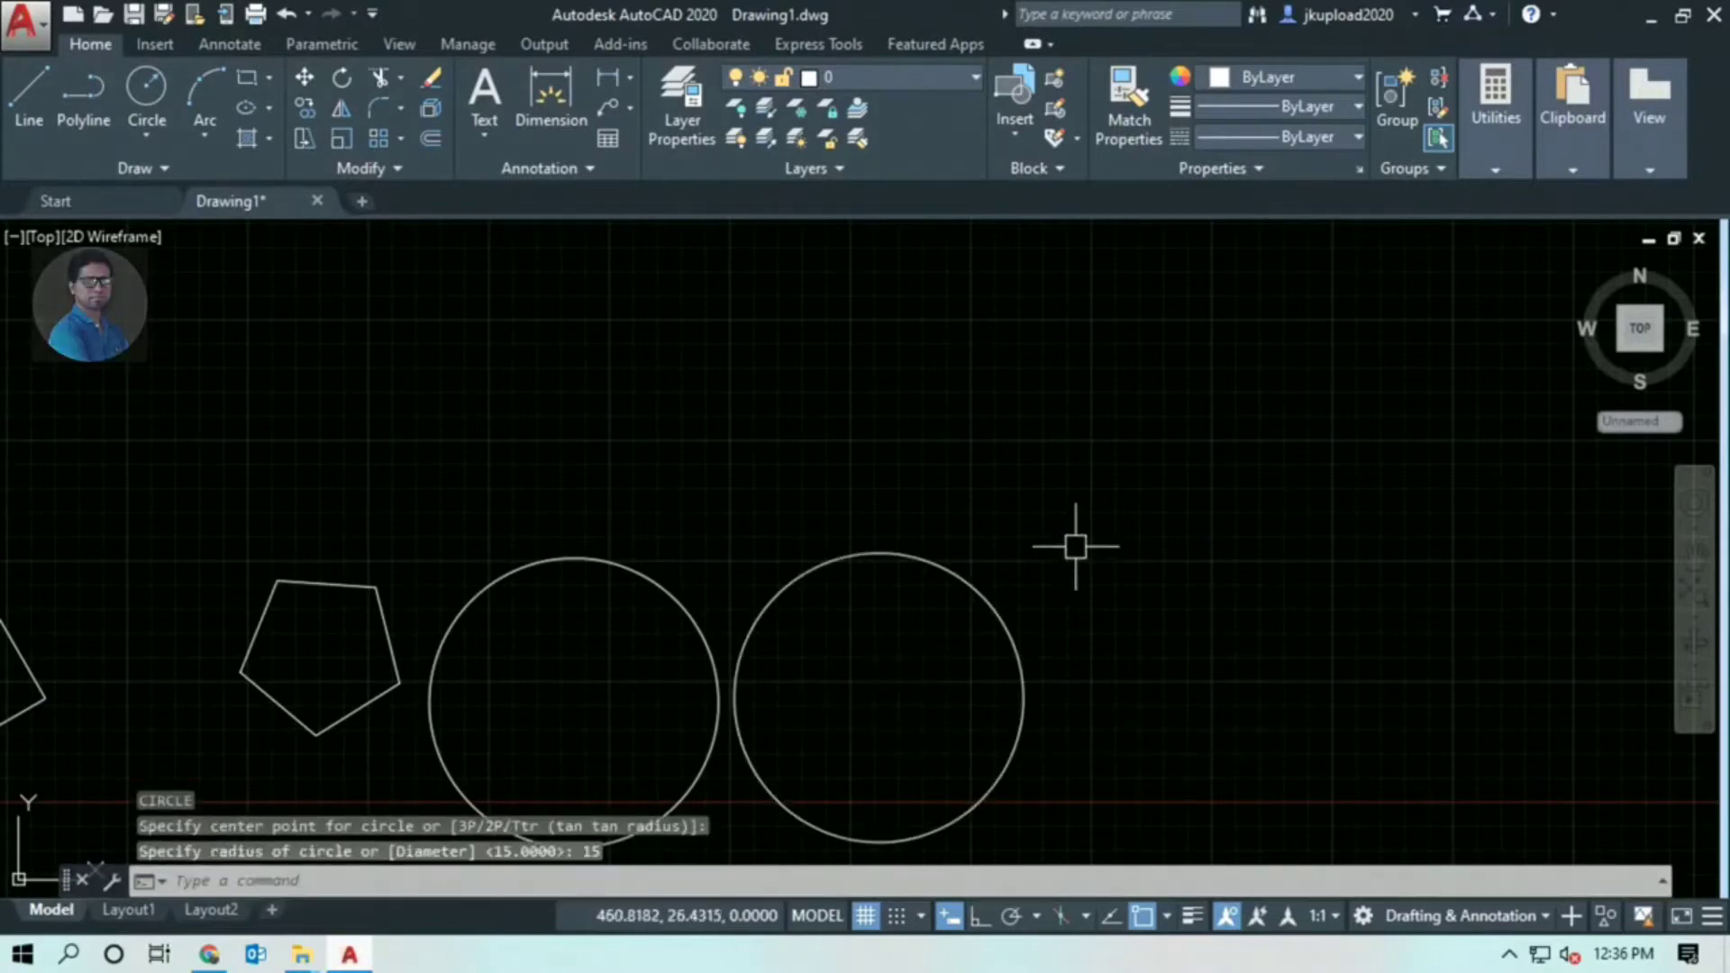
Move the right-hand circle horizontally further right with Ortho (F8) on
left_click_drag(1073, 544, 900, 695)
key("Escape")
scroll(934, 699, "down", 2)
middle_click_drag(952, 698, 1038, 639)
left_click(992, 679)
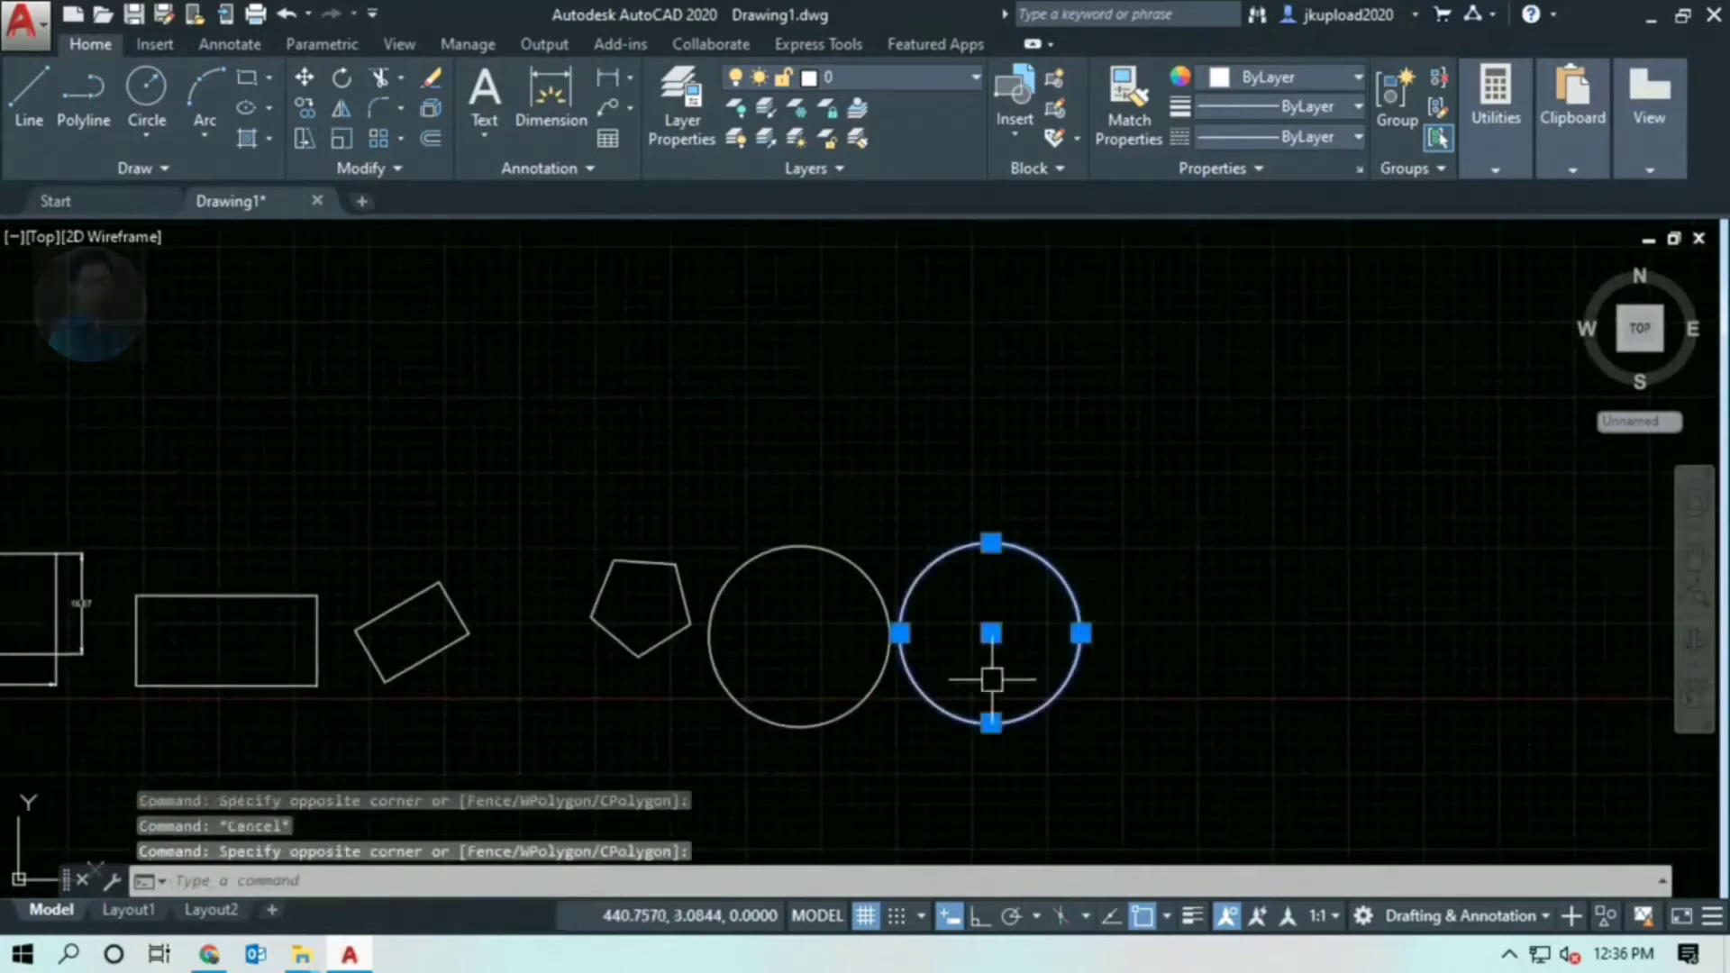
type("m")
key("Return")
left_click(1113, 712)
key("F8")
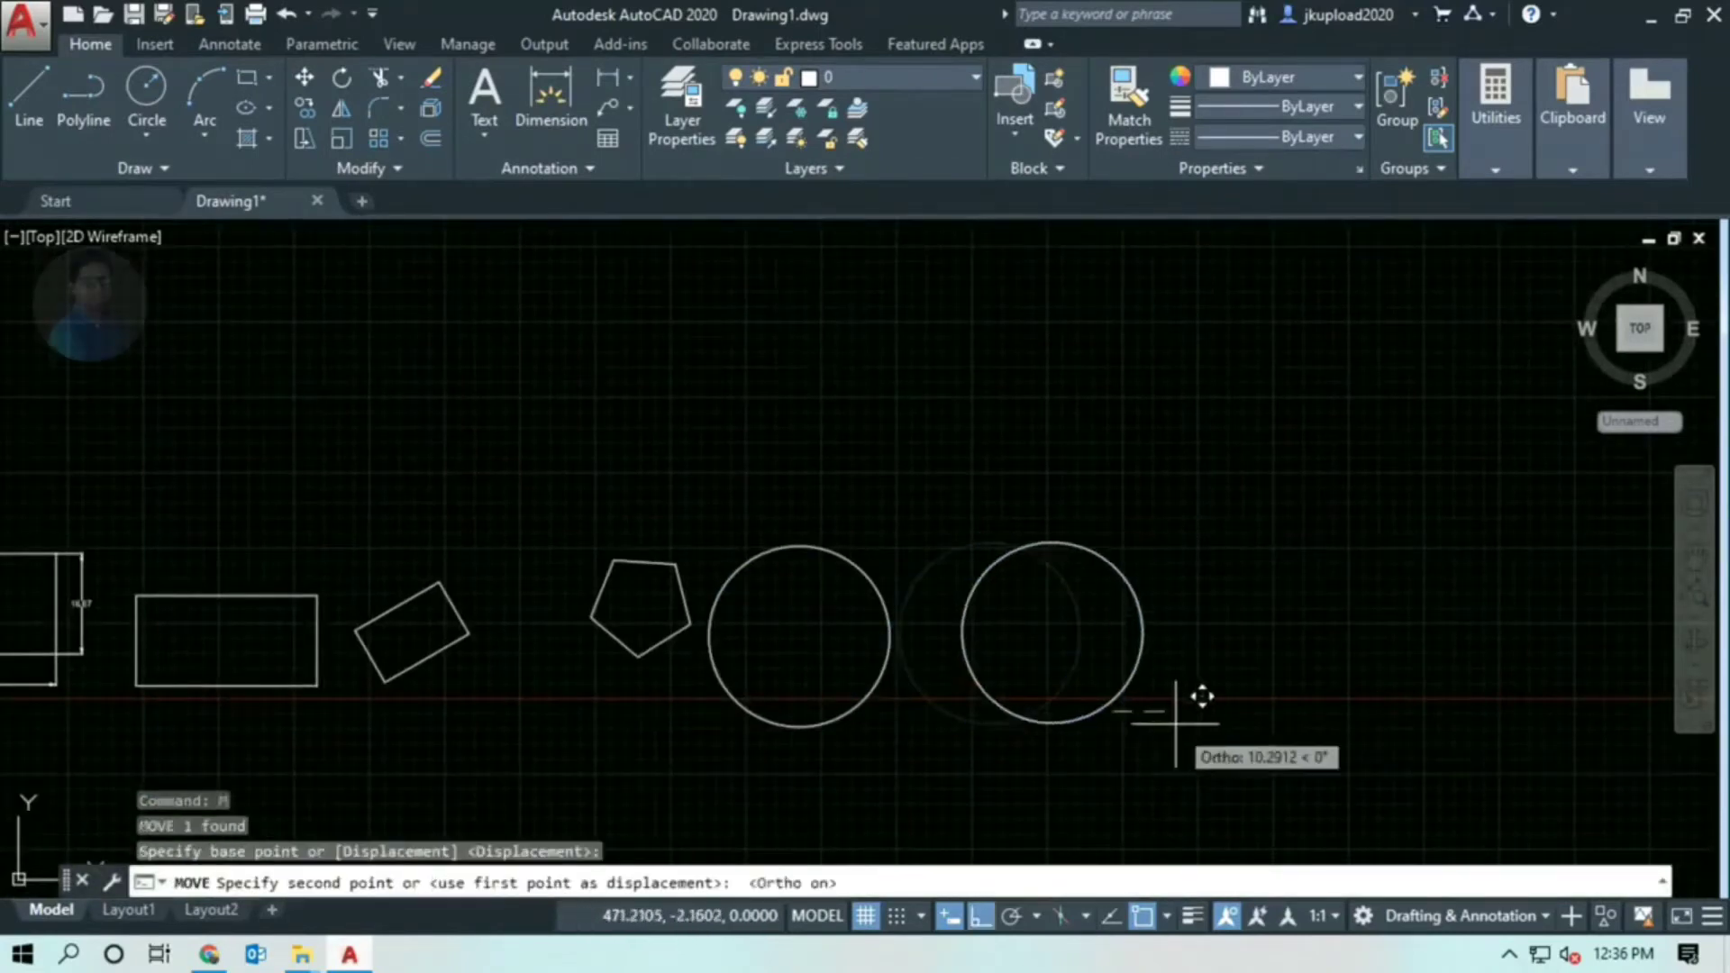
left_click(1174, 706)
key("Escape")
scroll(1052, 677, "up", 2)
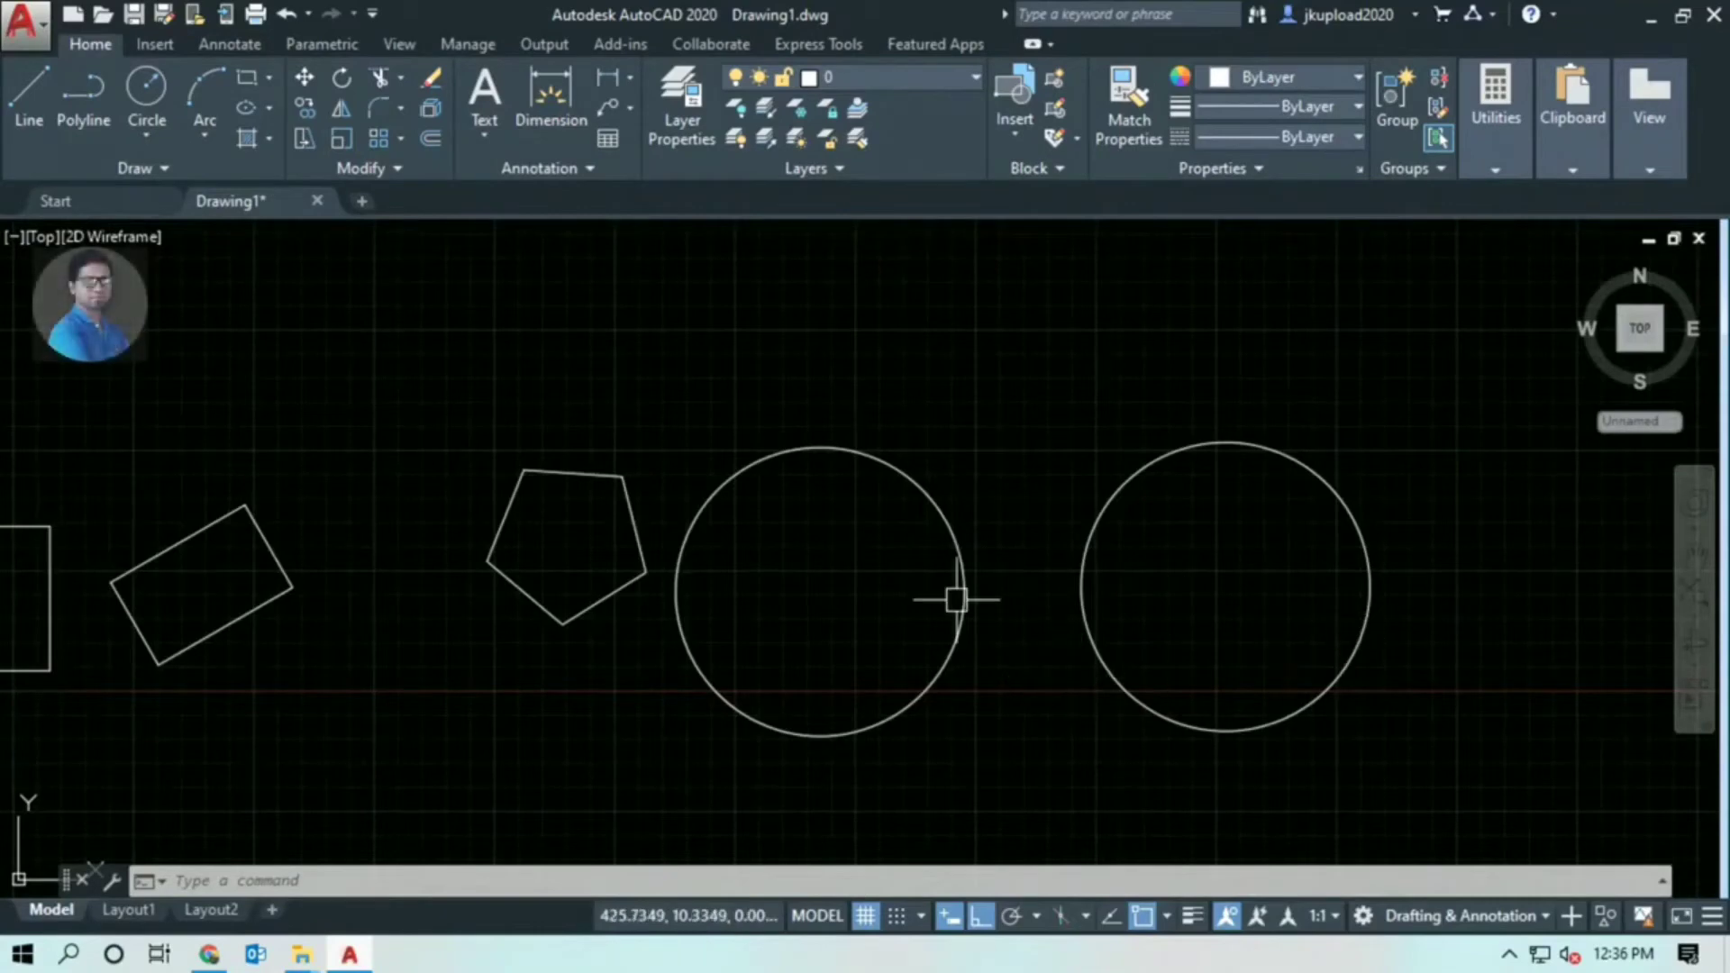
mouse_move(1270, 649)
middle_mouse_down()
mouse_move(1037, 655)
mouse_move(1063, 655)
middle_mouse_up()
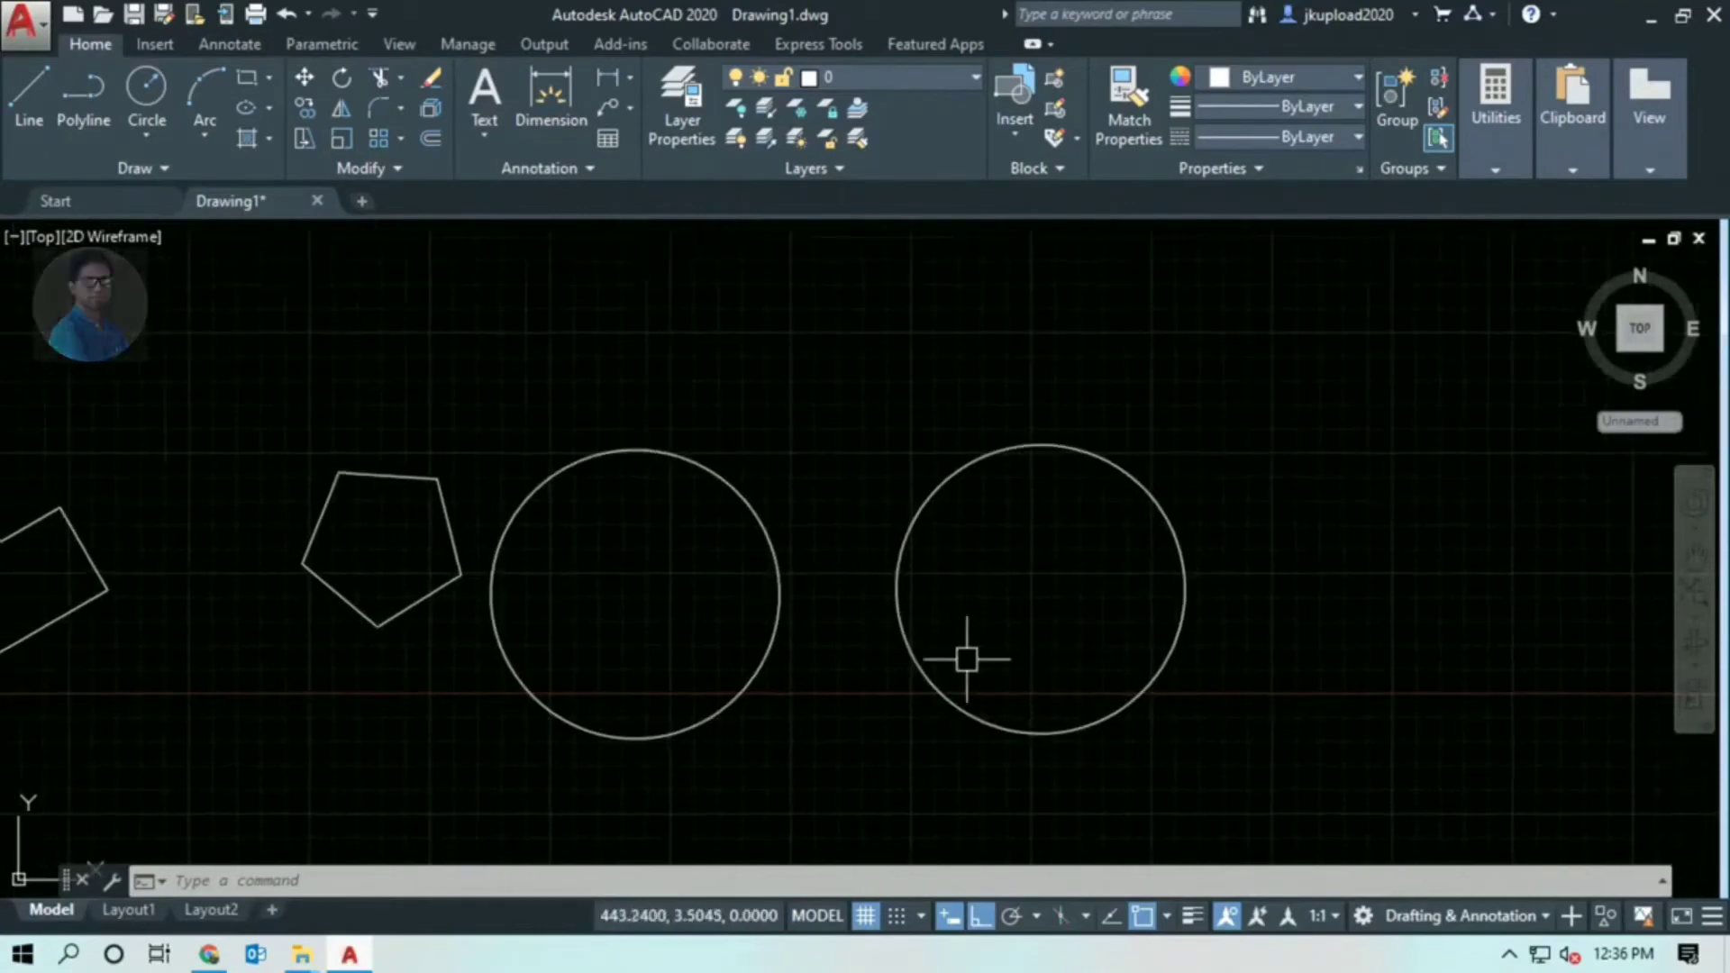
Start a 6-sided polygon centred on the left circle's centre
type("pol")
key("Return")
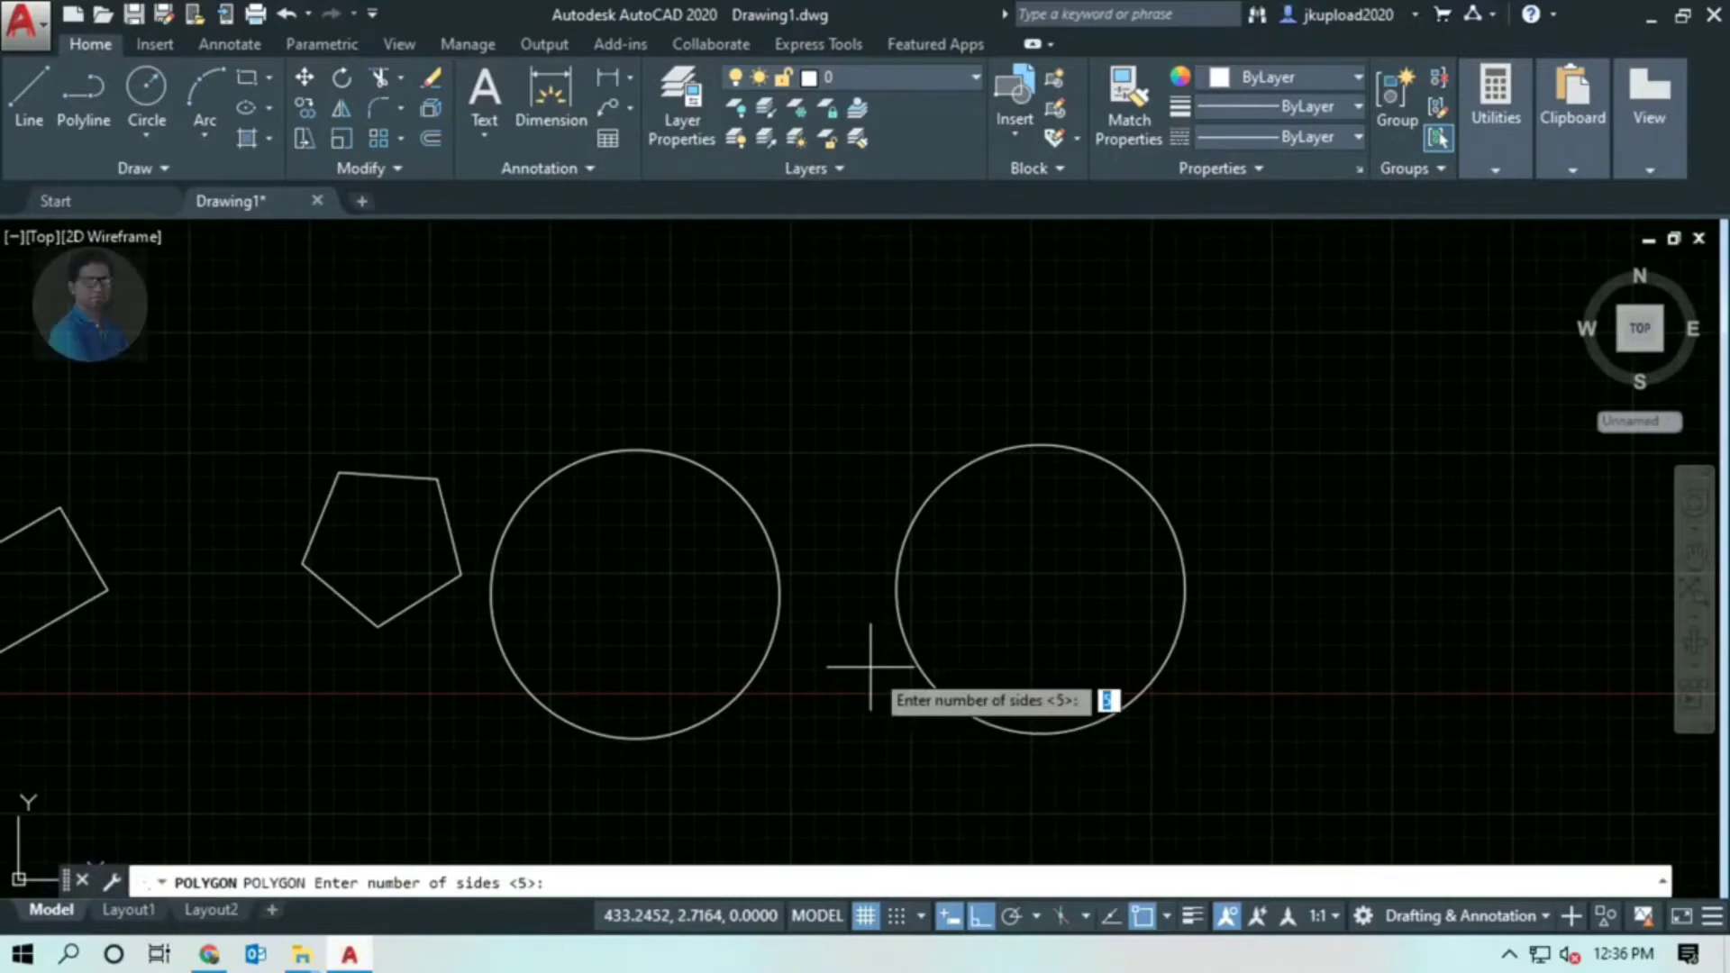
type("6")
key("Return")
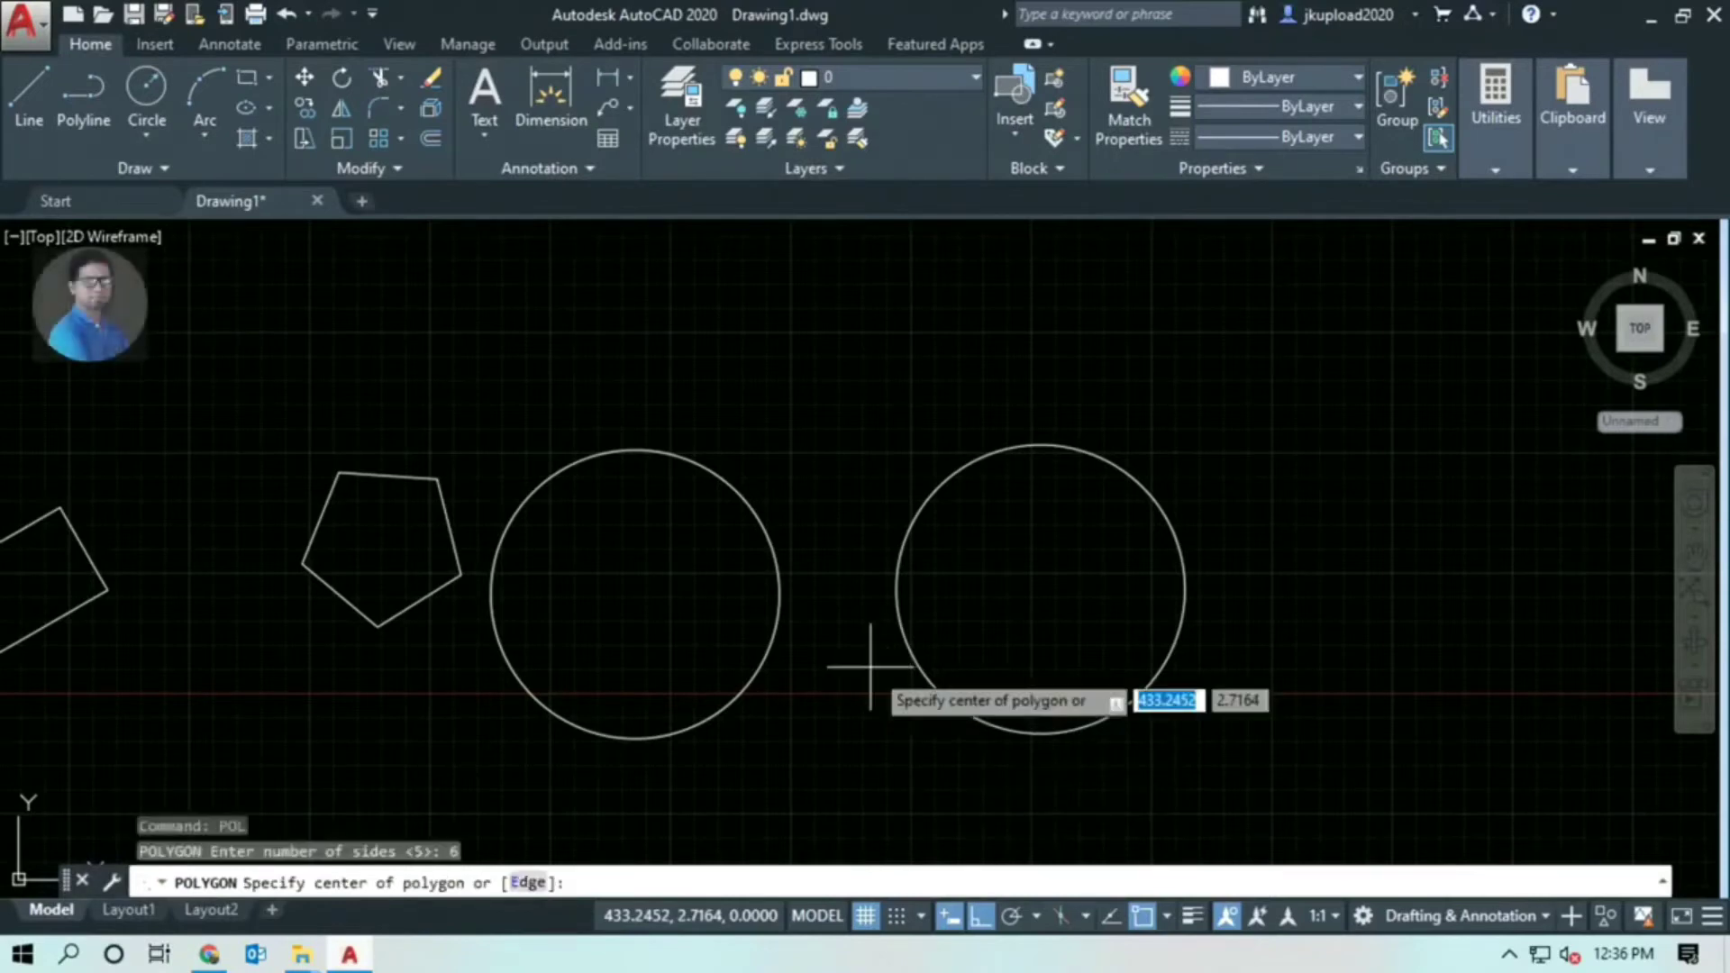
scroll(630, 608, "down", 4)
scroll(631, 608, "down", 2)
scroll(630, 618, "down", 3)
left_click(636, 625)
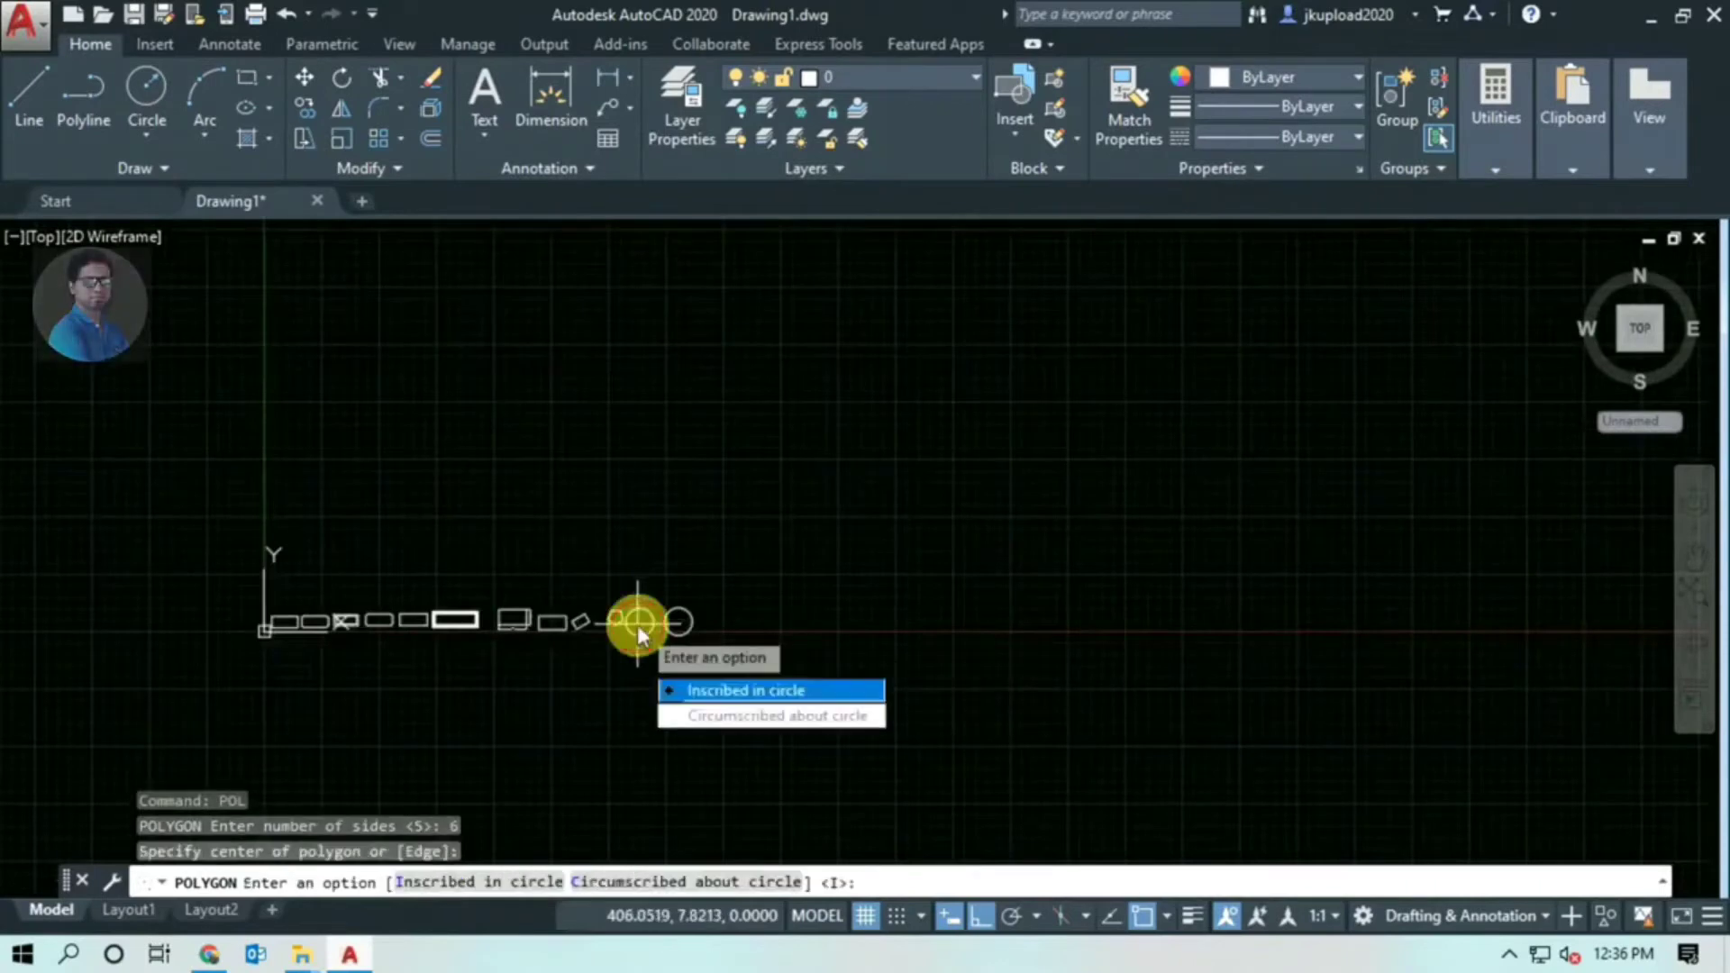
Make the hexagon inscribed in the circle with radius 15
scroll(638, 635, "up", 2)
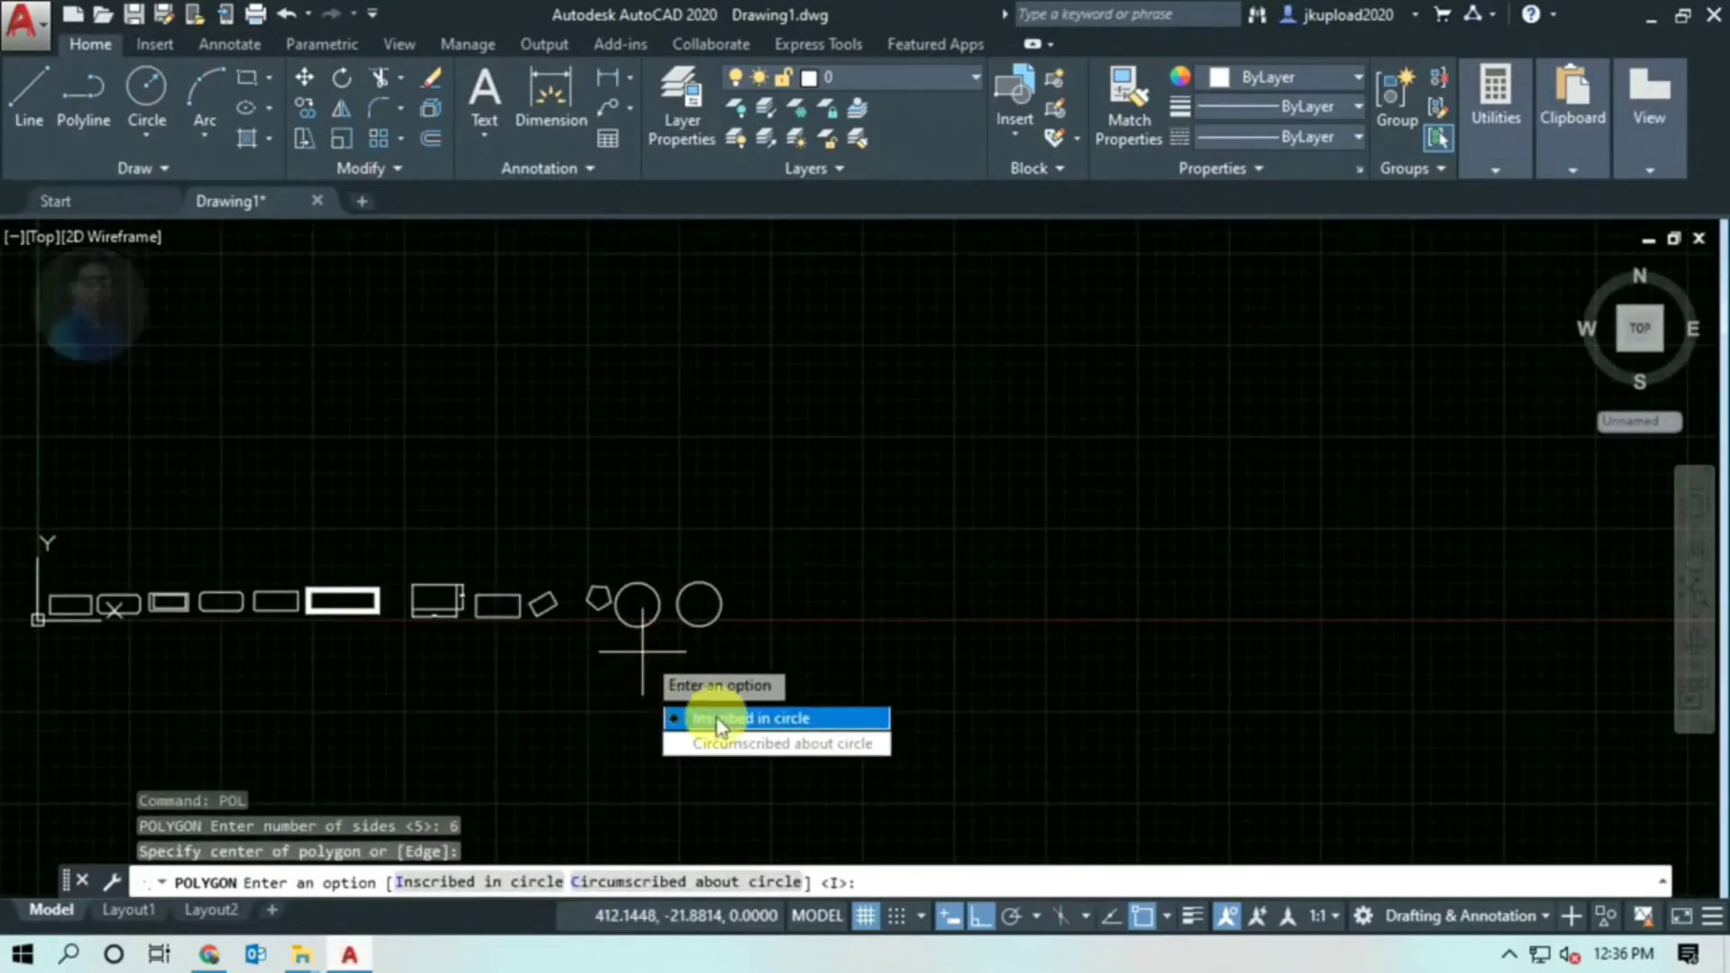
left_click(788, 723)
scroll(637, 618, "up", 2)
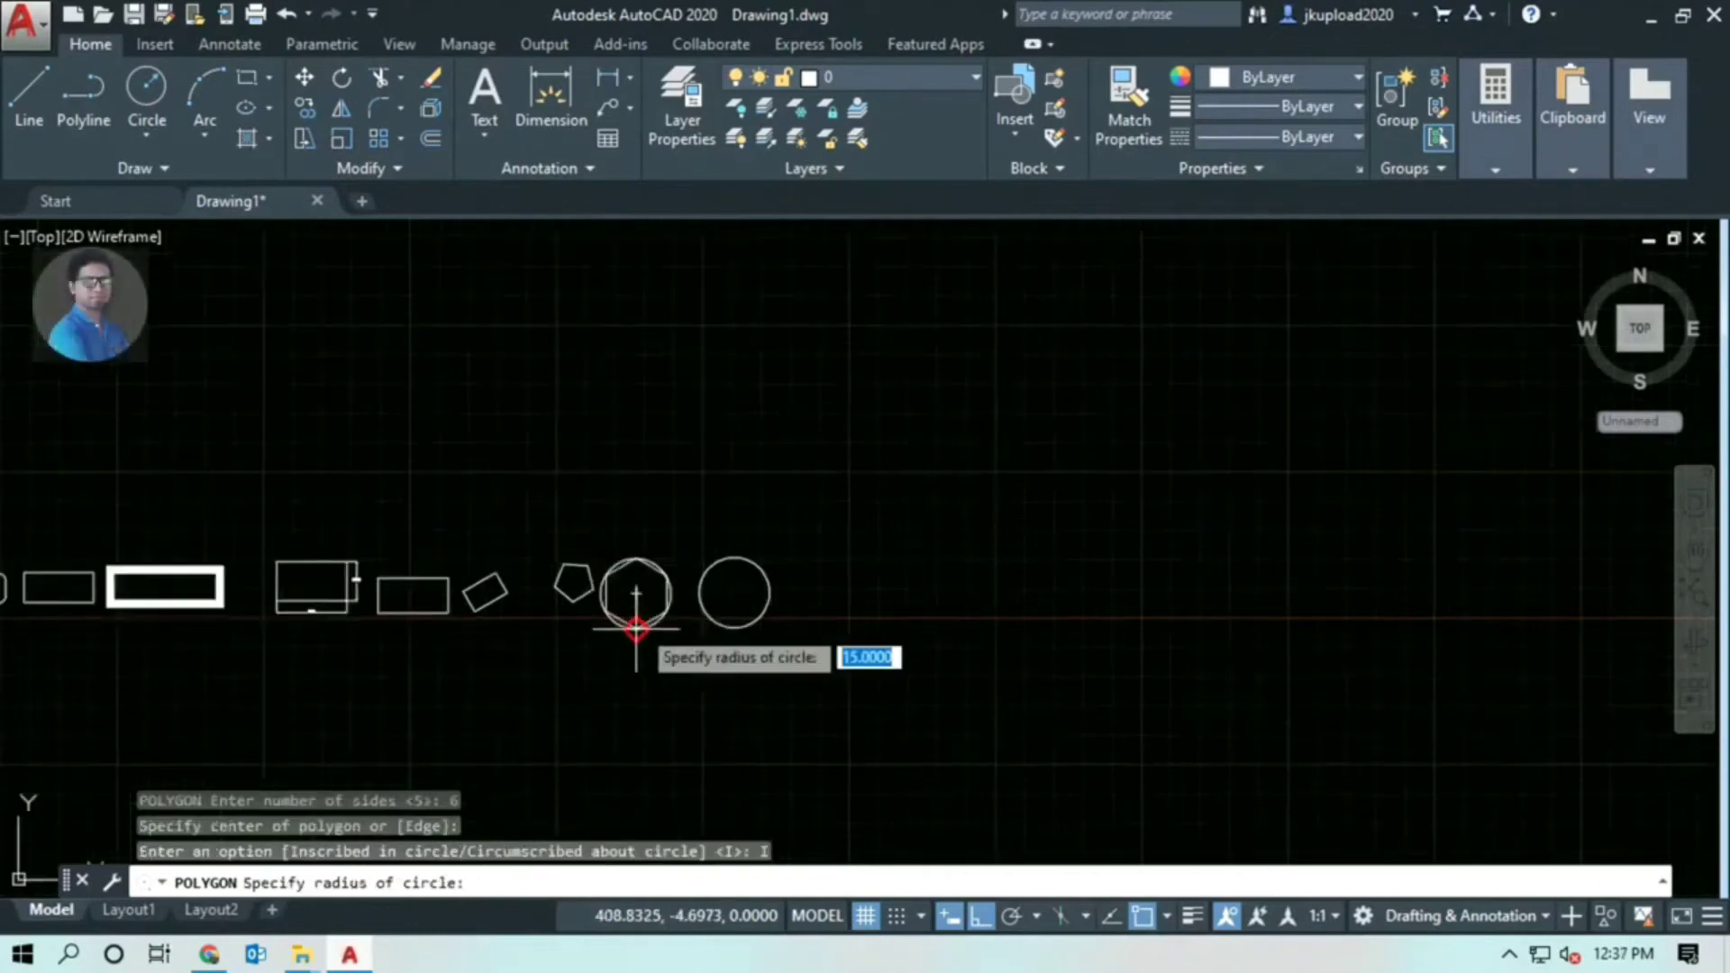
scroll(637, 618, "up", 2)
scroll(634, 610, "up", 2)
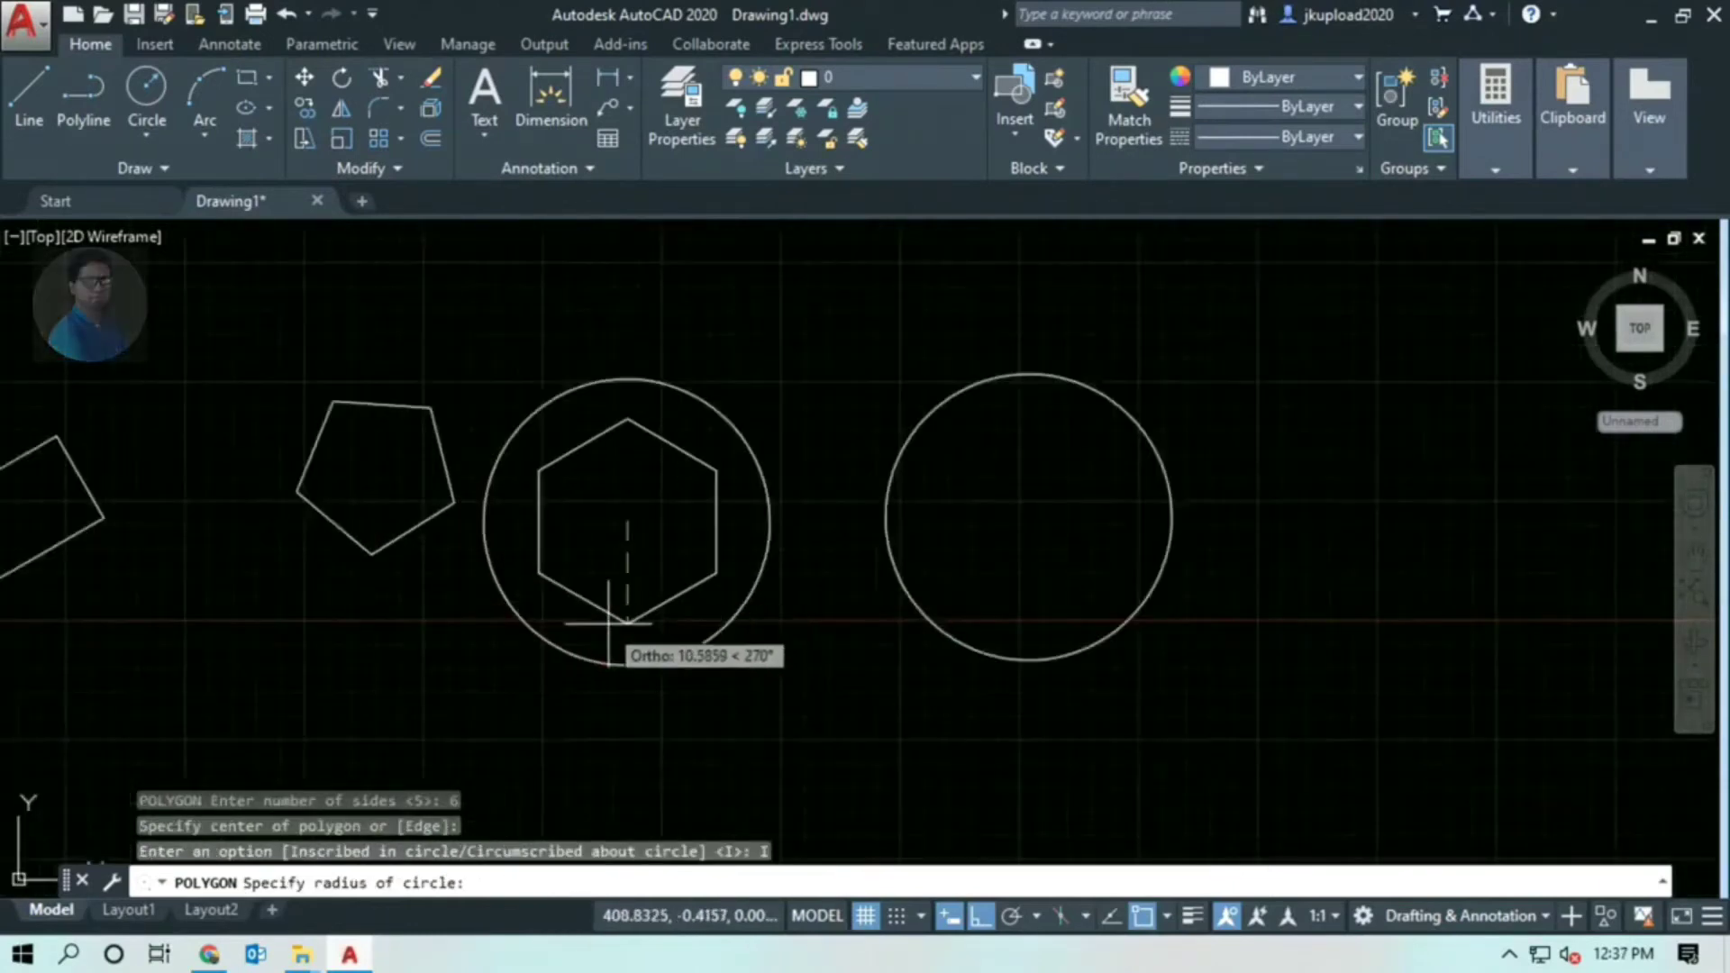
scroll(631, 608, "up", 2)
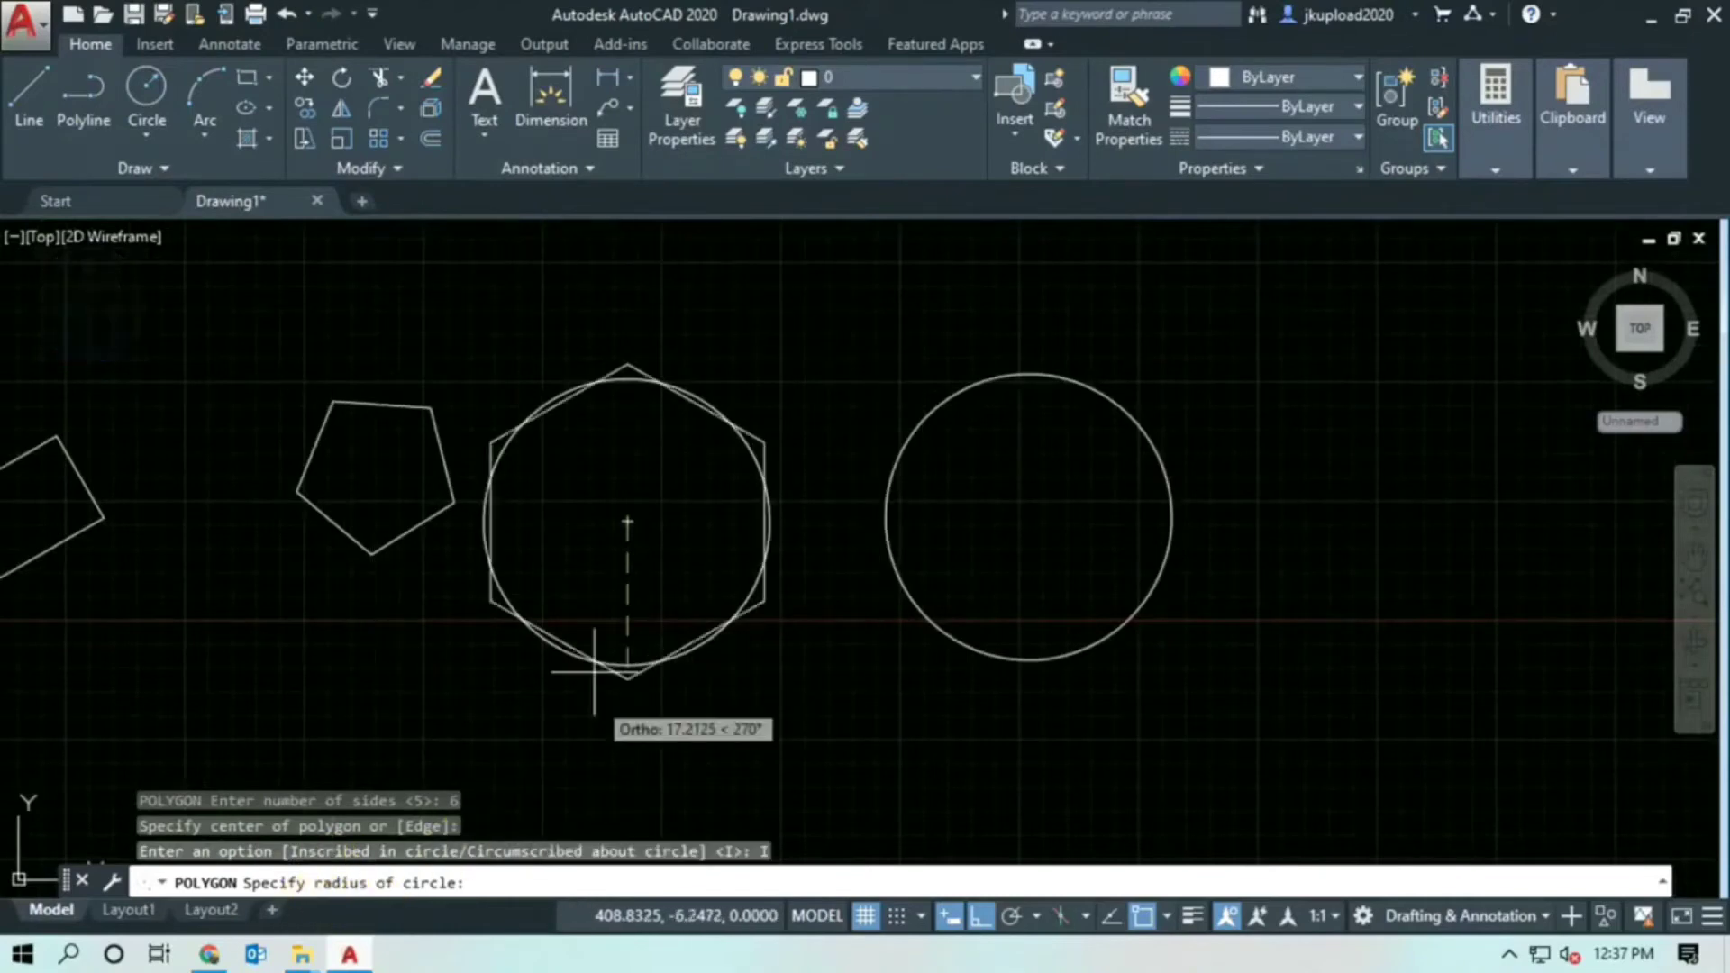
type("1")
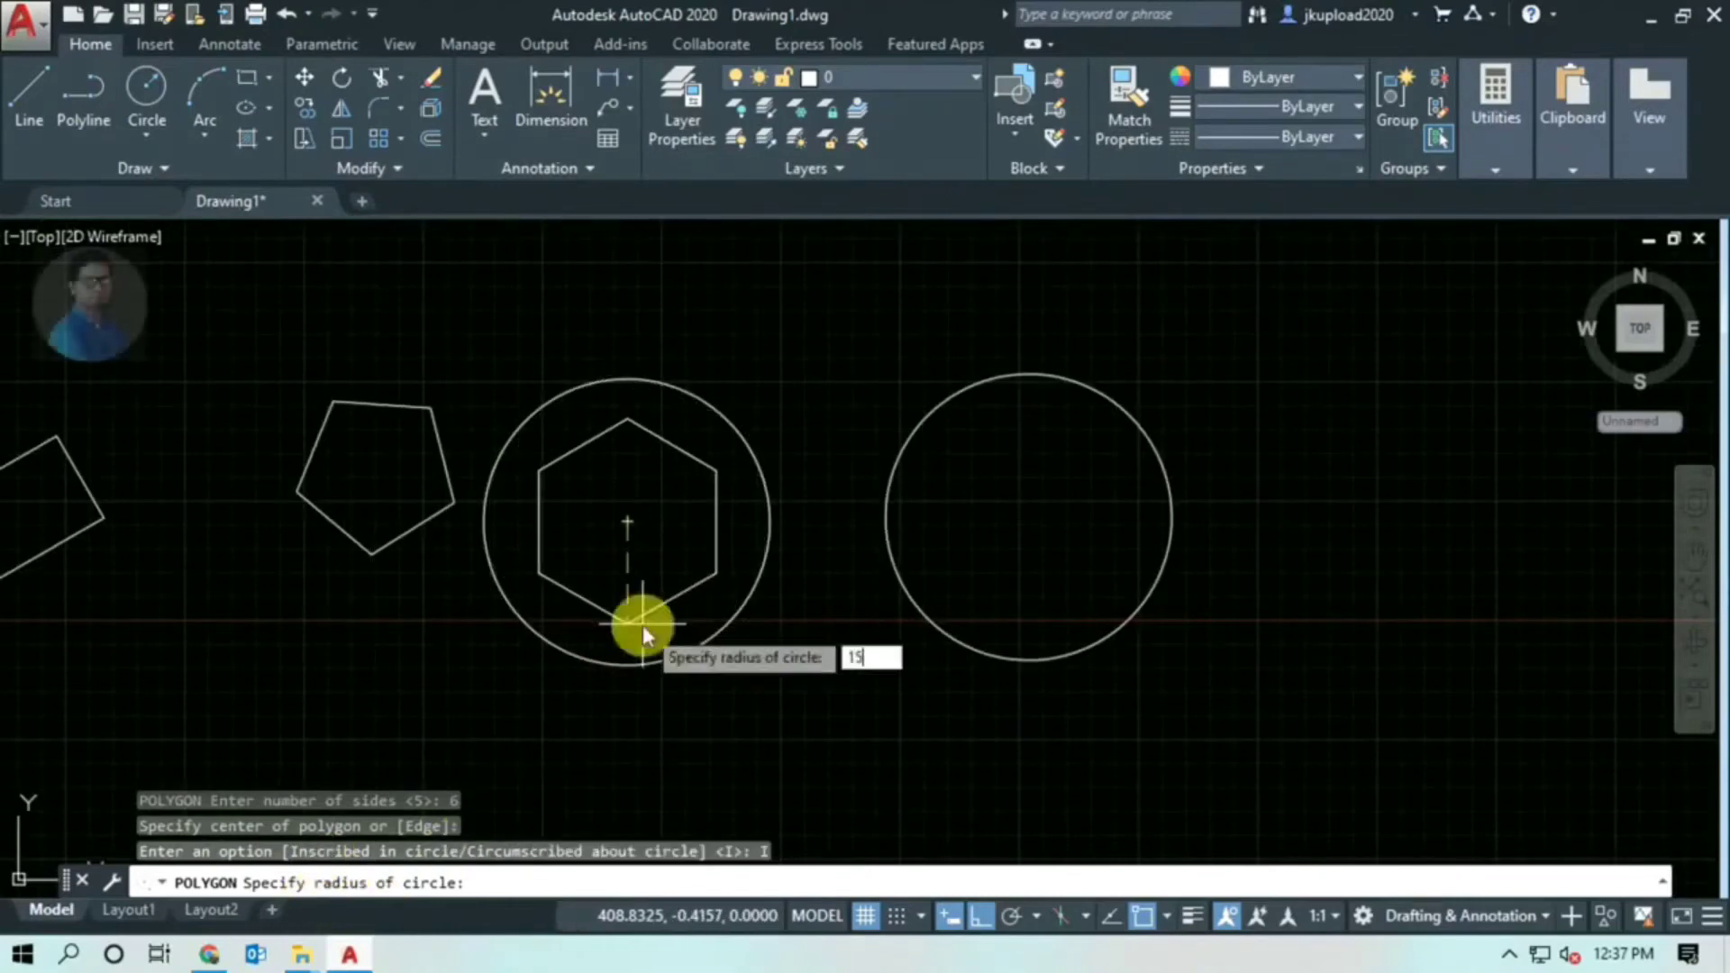
type("5")
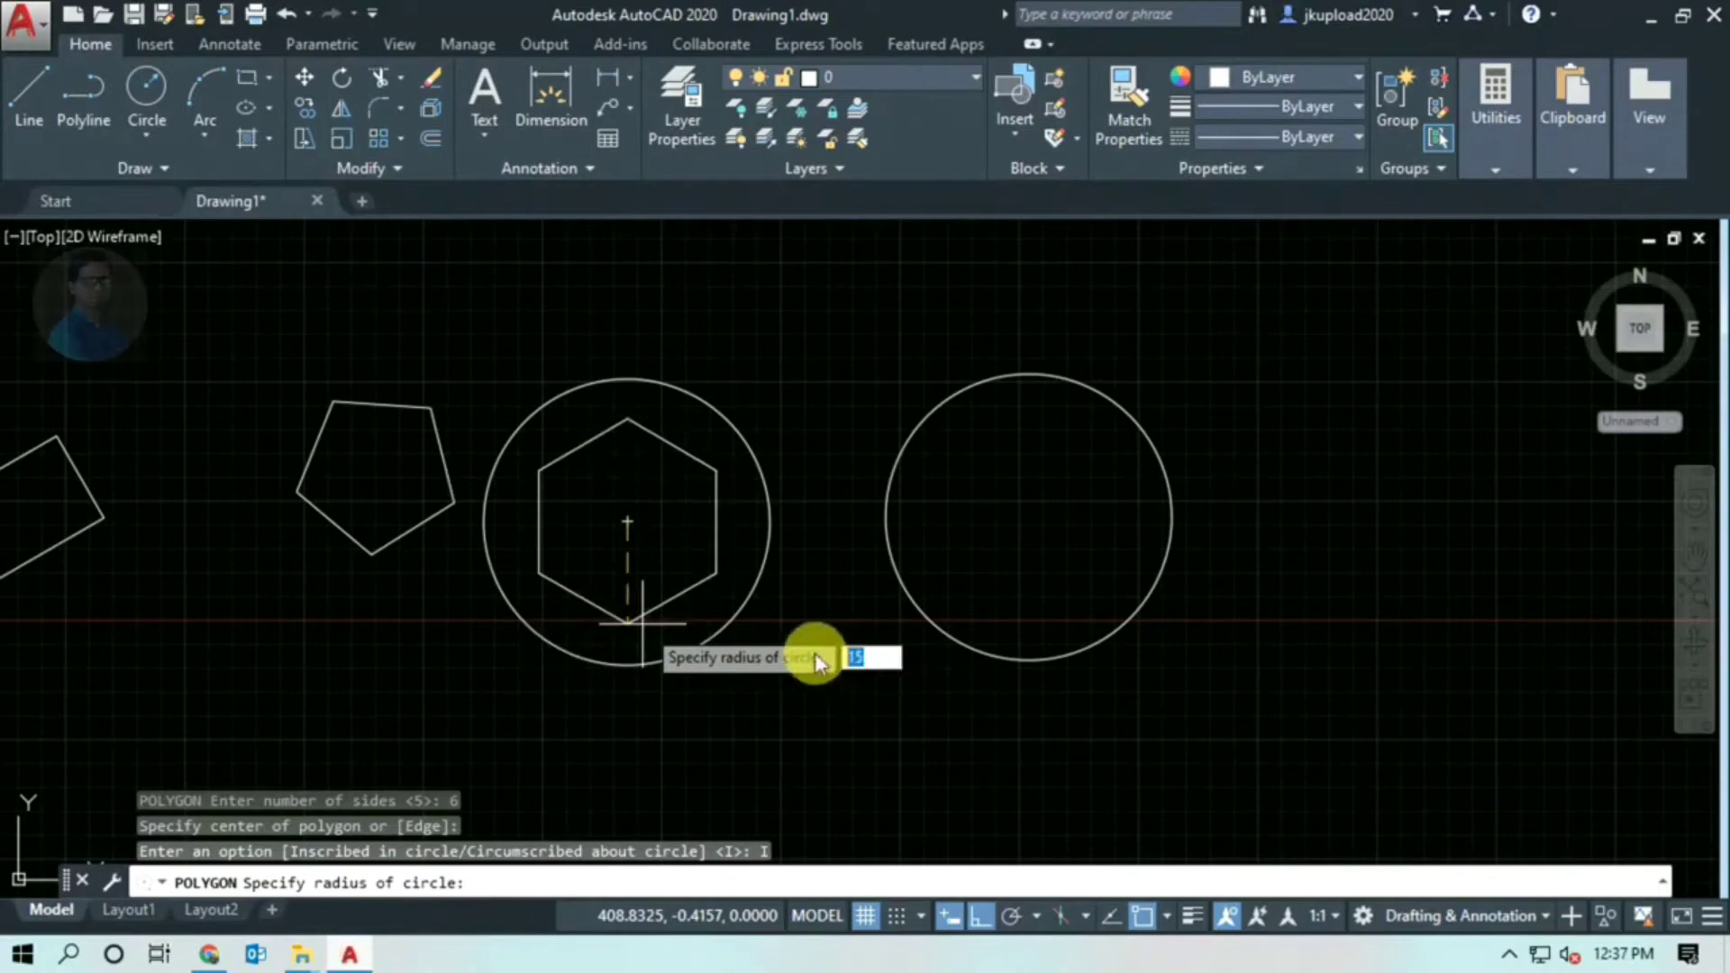
key("Return")
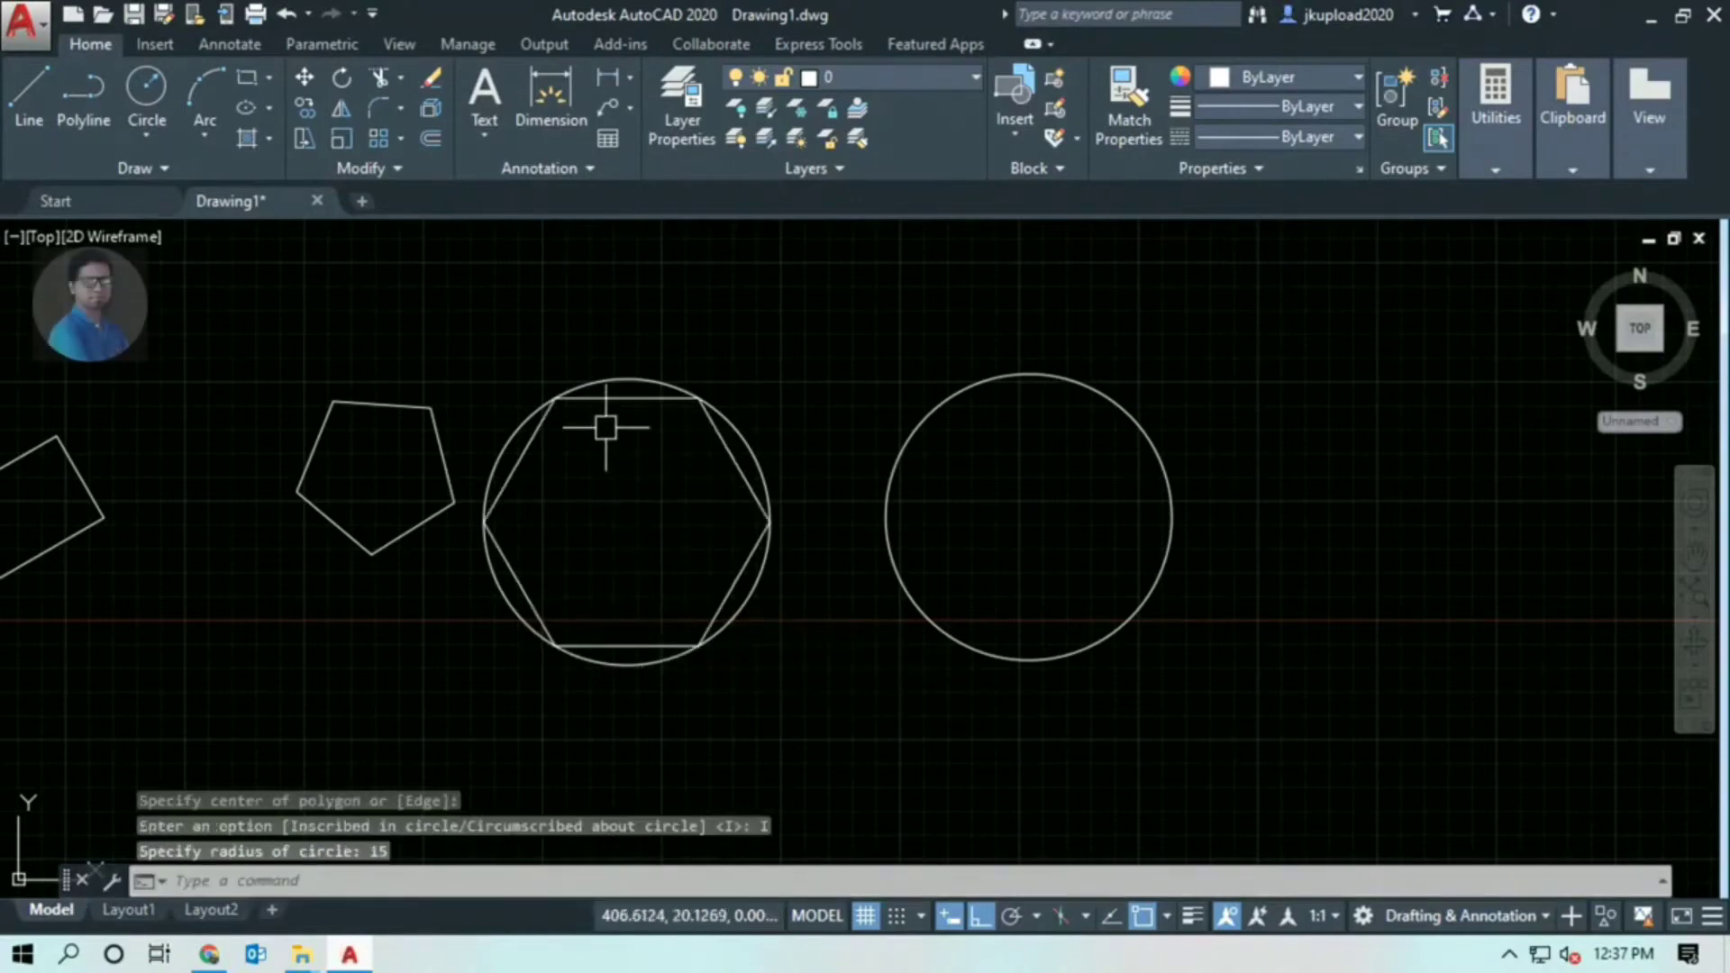
Bring the hexagon into view, select it to check it, then clear the selection
scroll(592, 388, "up", 8)
scroll(852, 379, "down", 5)
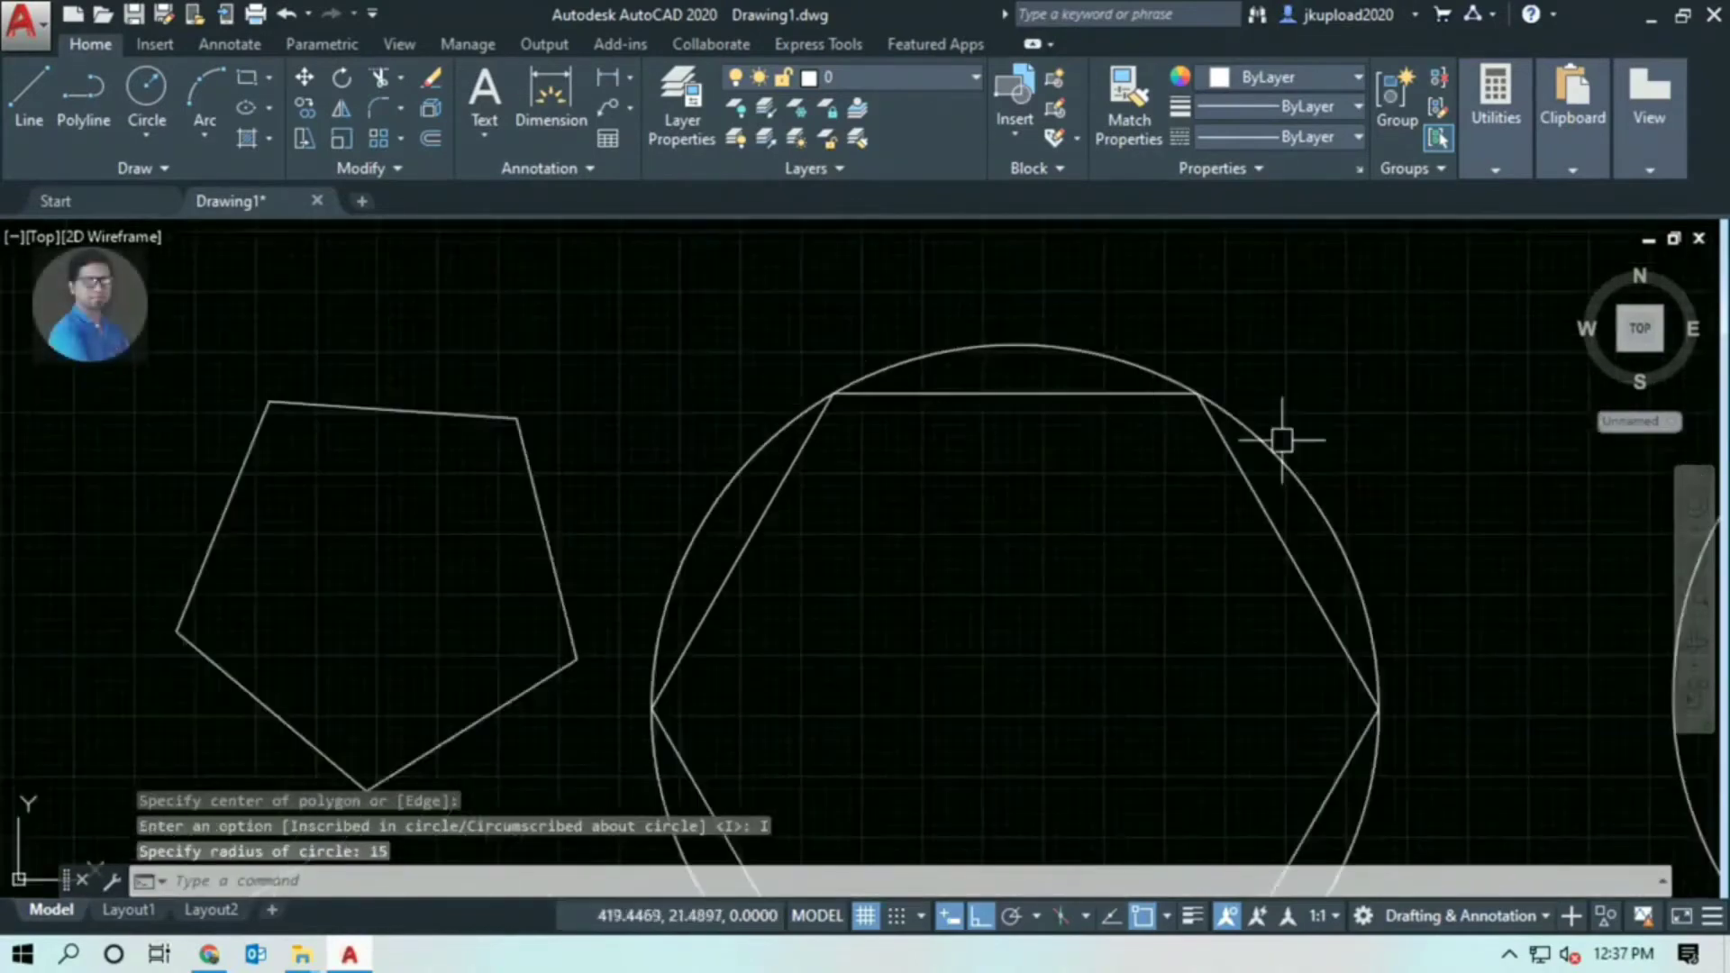
scroll(1278, 436, "down", 3)
middle_click_drag(1285, 540, 904, 586)
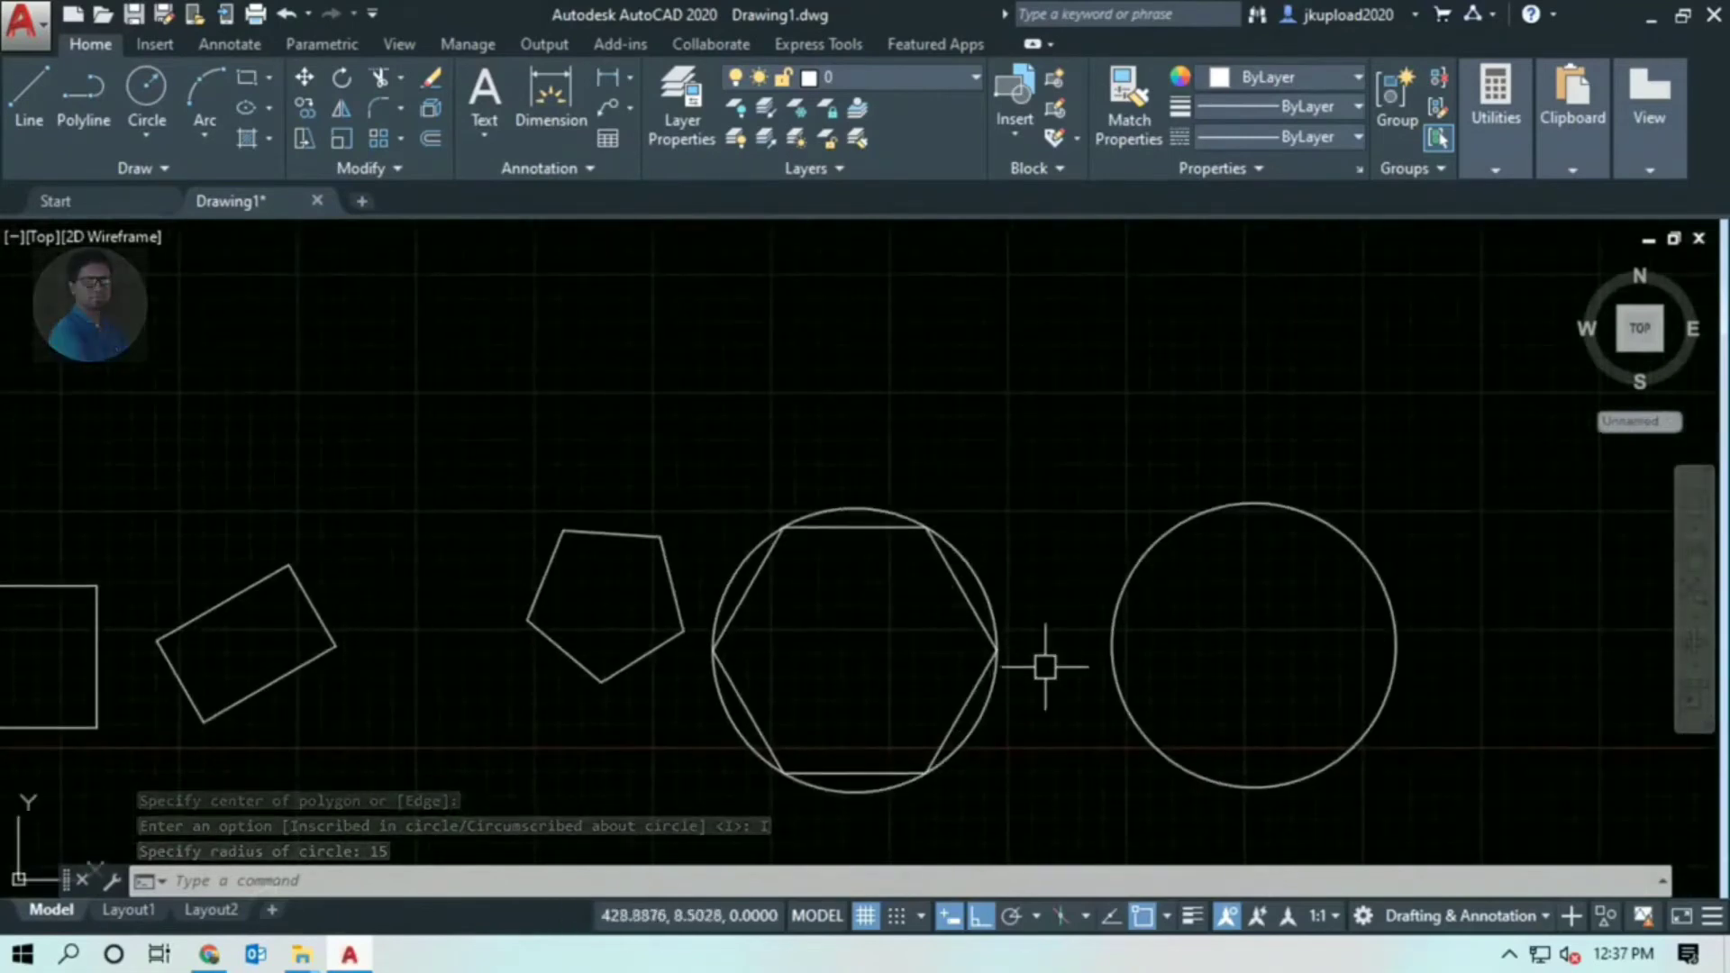
middle_click_drag(1042, 664, 965, 653)
scroll(901, 631, "up", 3)
left_click(883, 628)
left_click(792, 626)
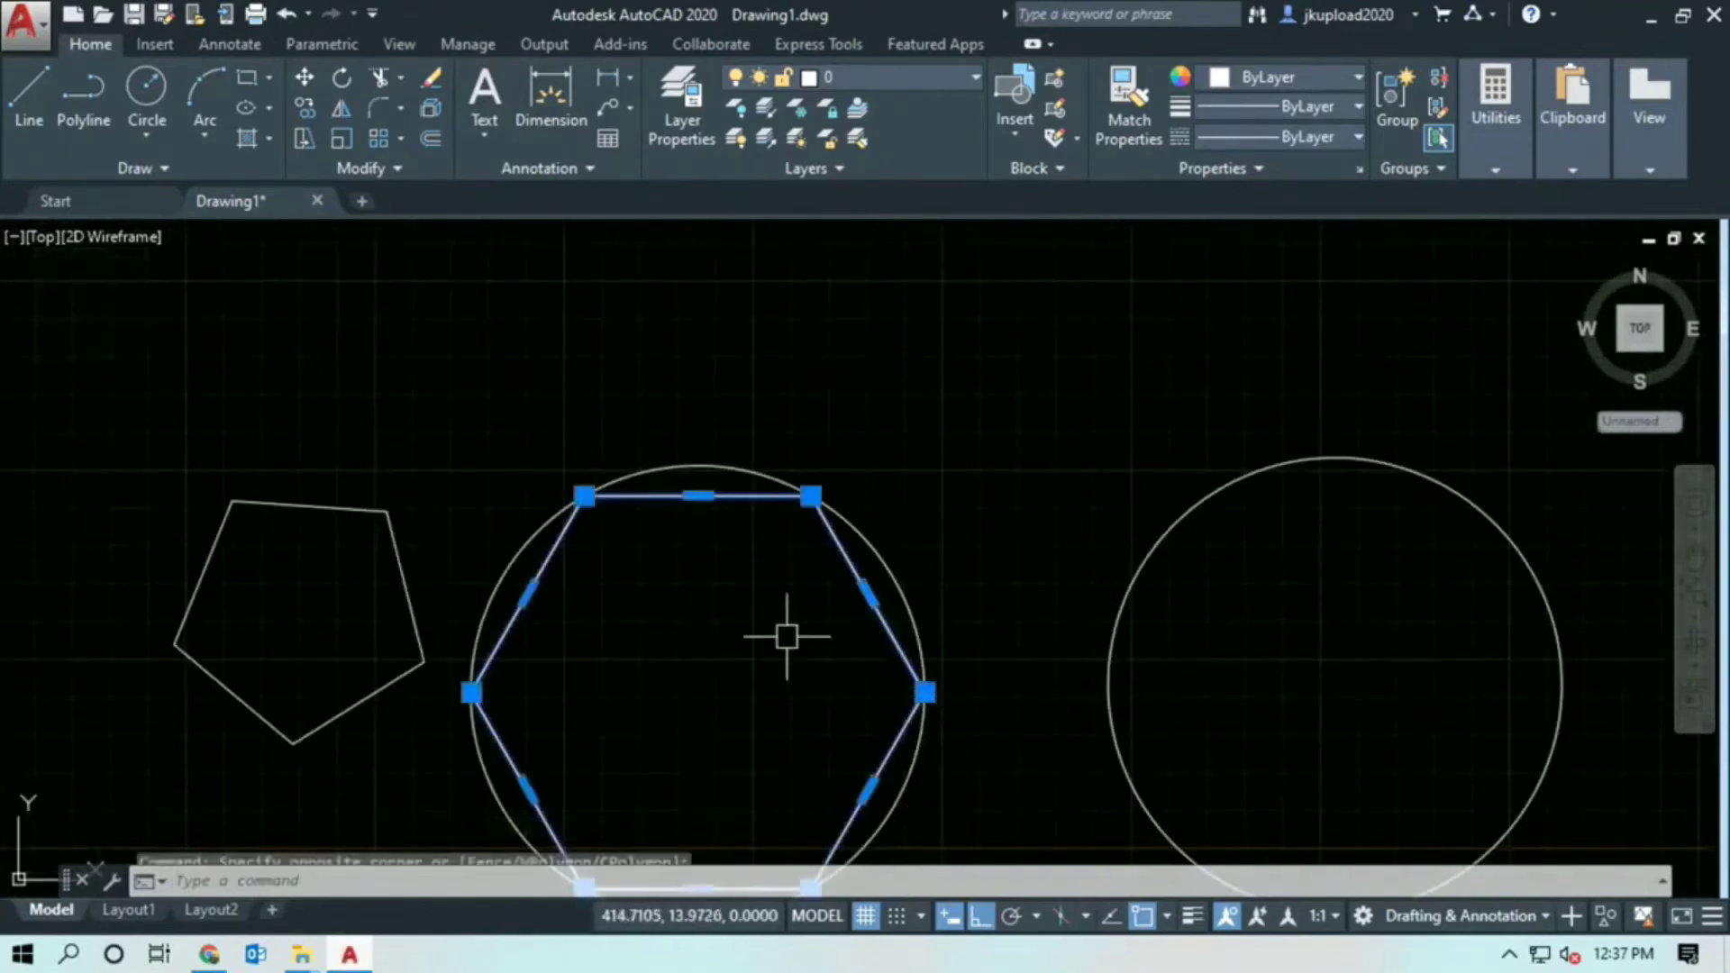
scroll(735, 610, "down", 2)
key("Escape")
Pan and zoom to recentre the row of shapes in the view
middle_click_drag(875, 756, 852, 591)
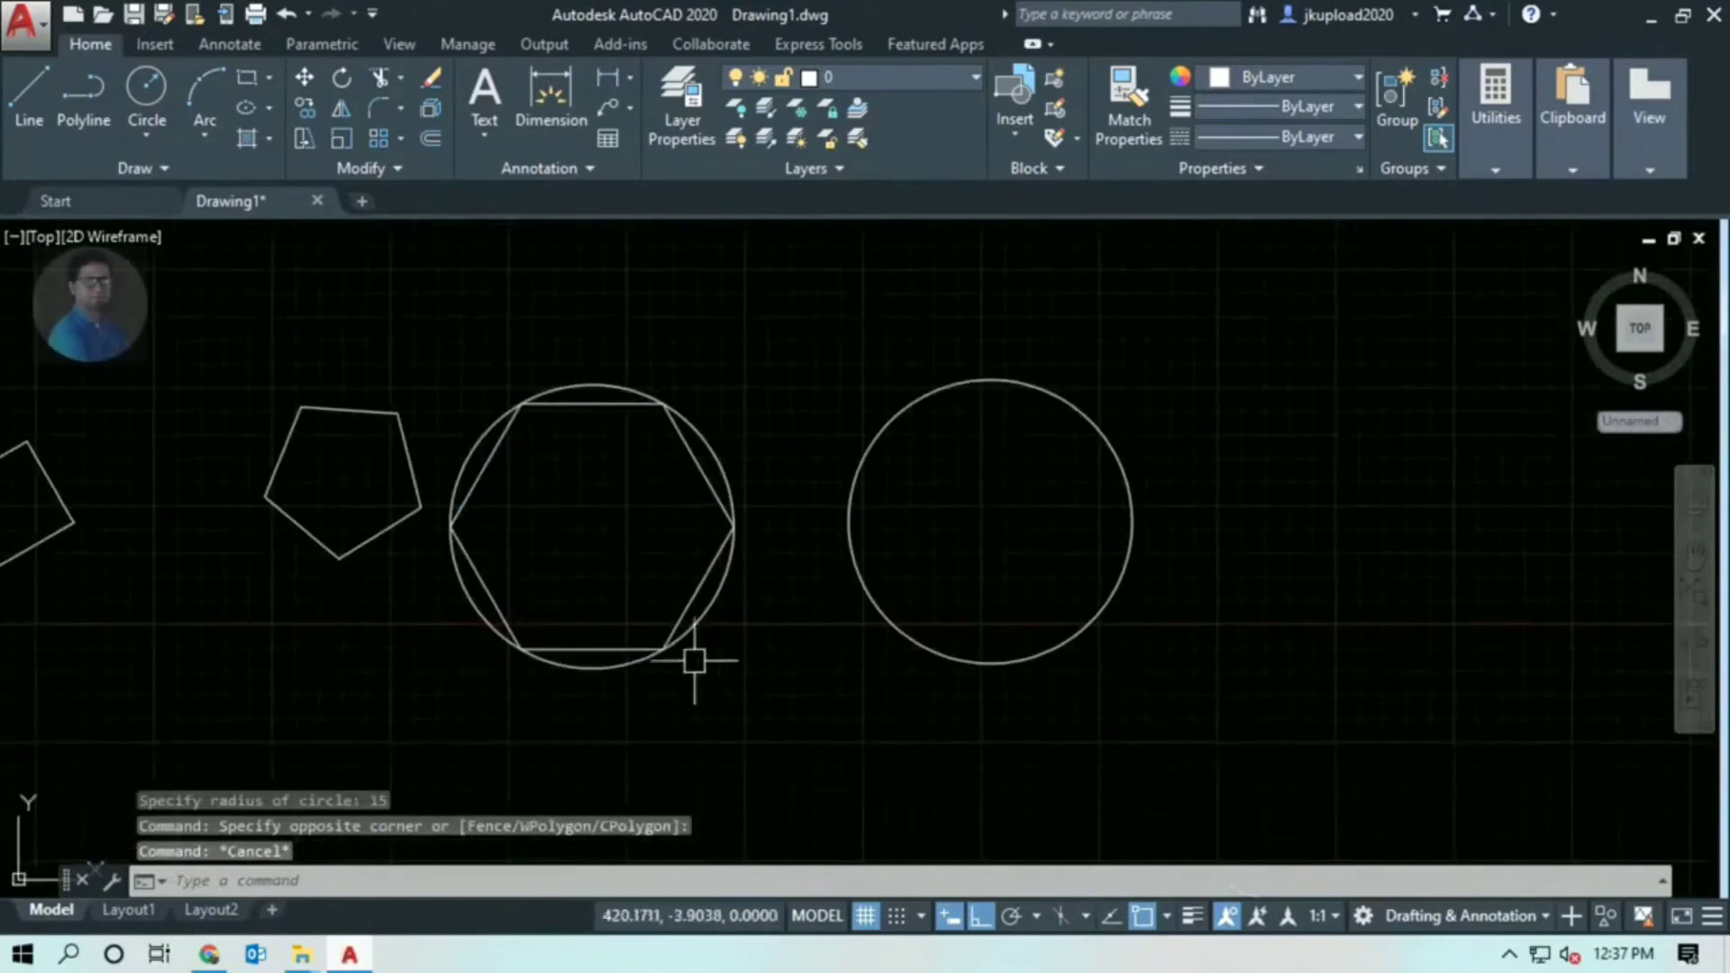
scroll(591, 494, "up", 2)
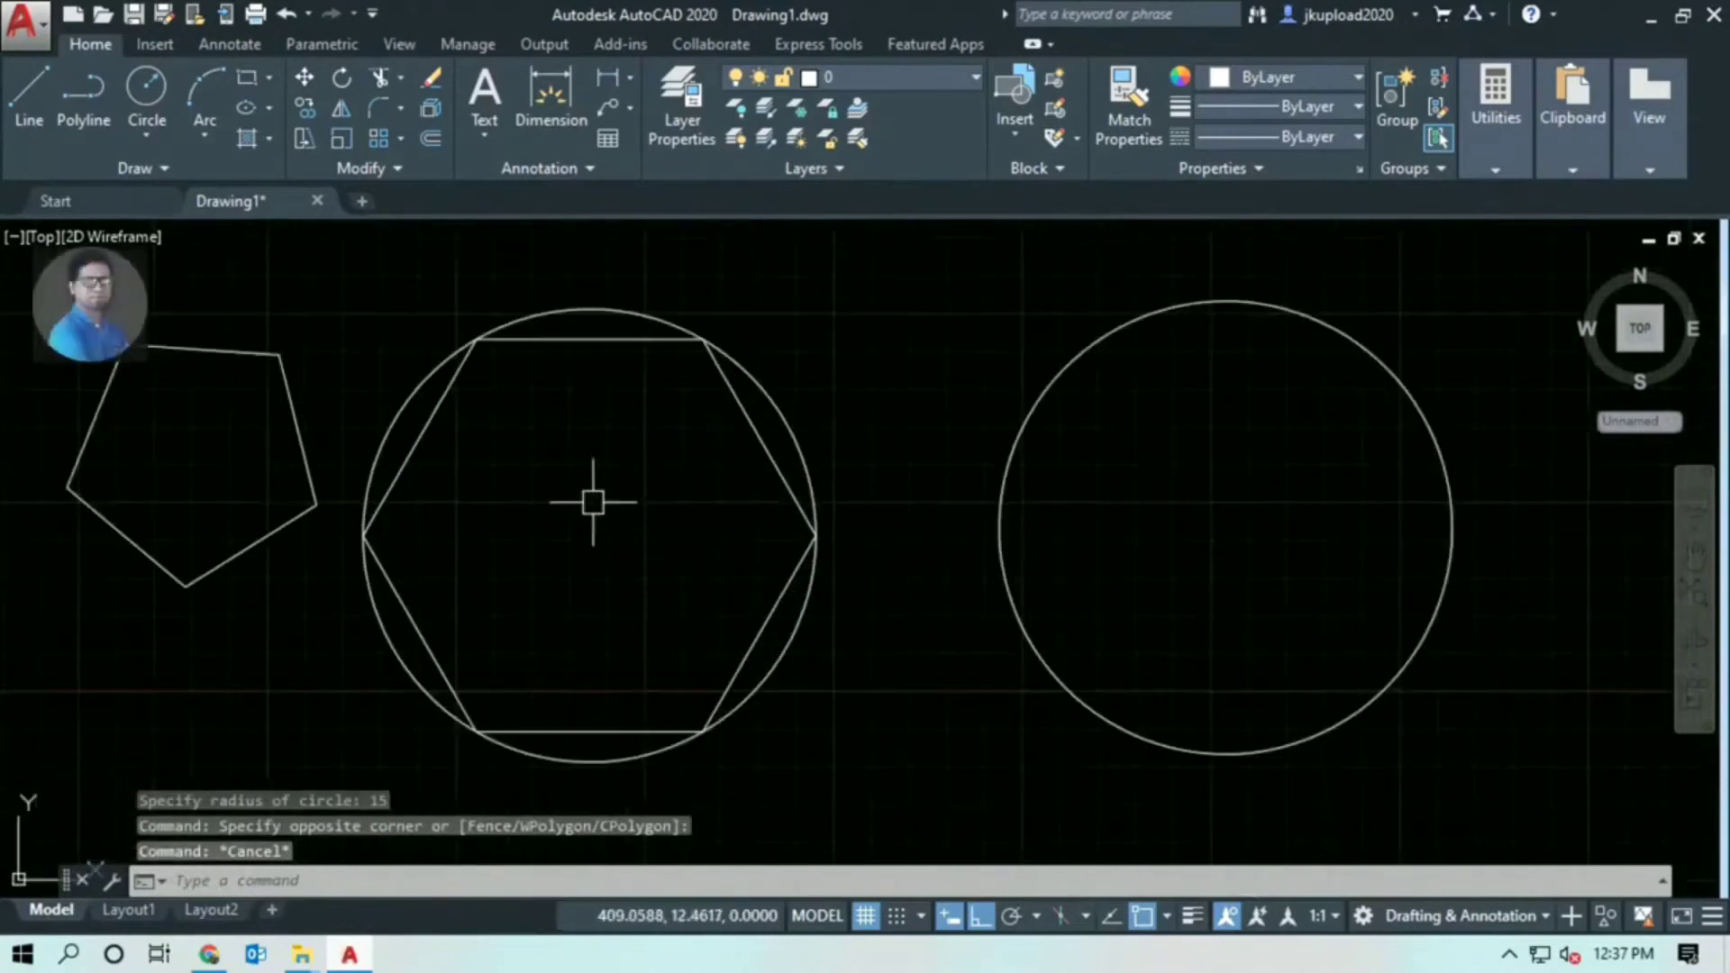
key("Escape")
middle_click_drag(868, 711, 756, 727)
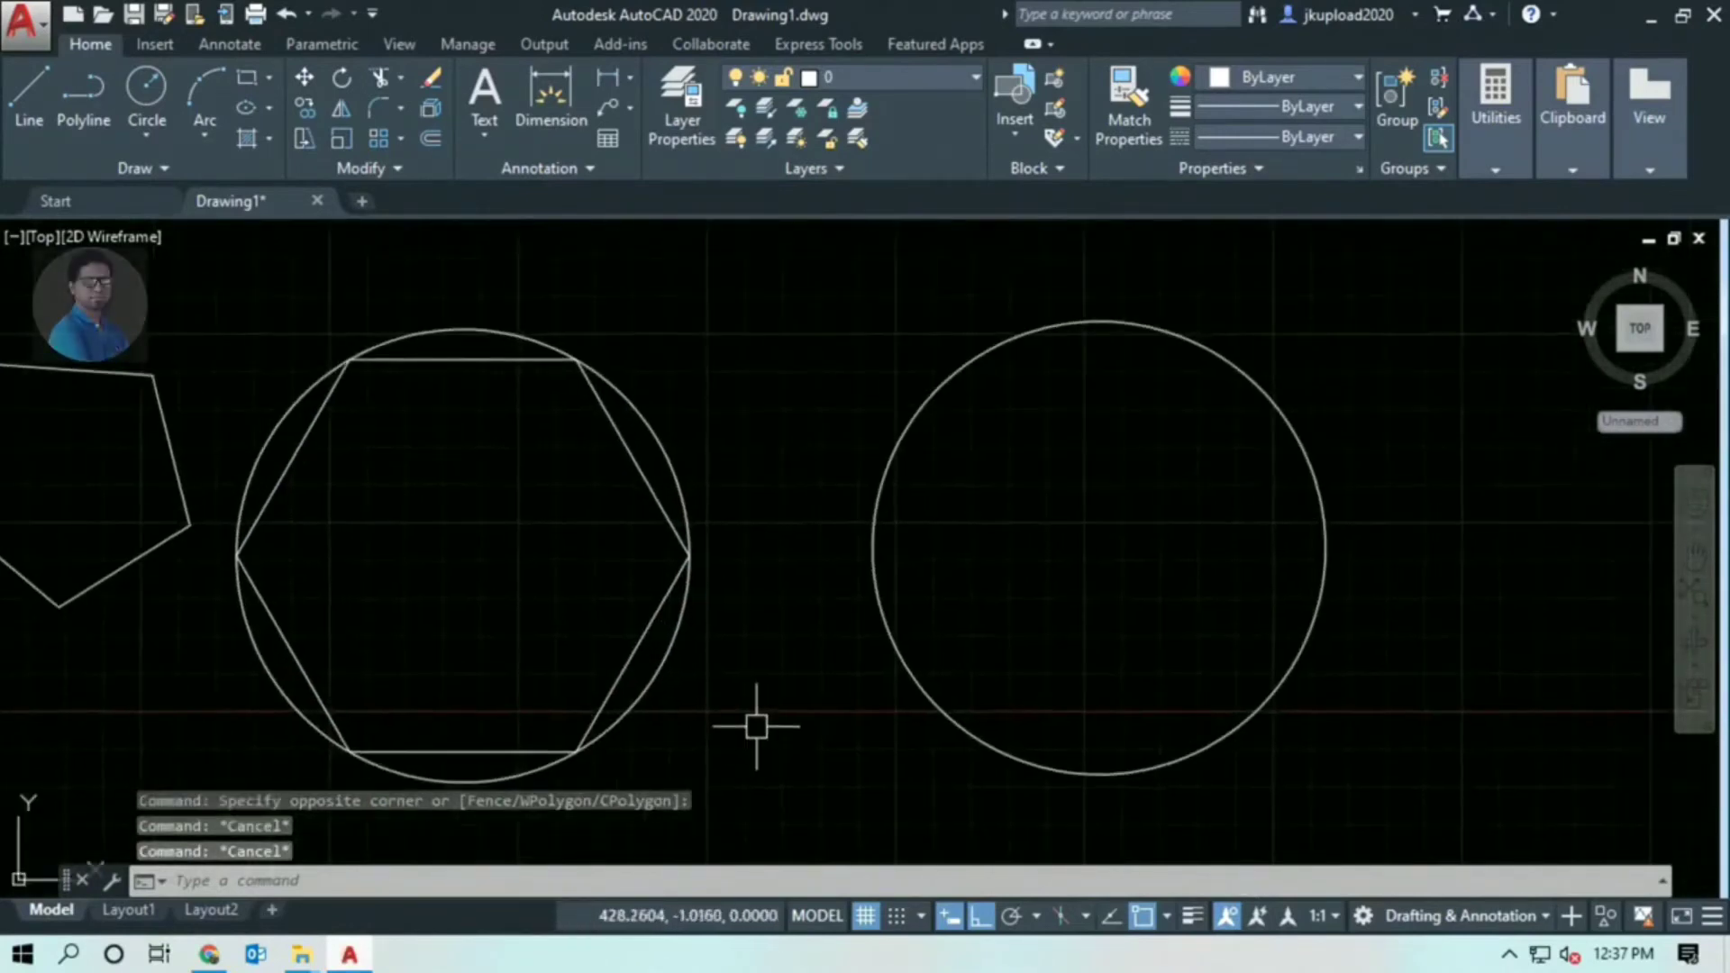
scroll(756, 726, "down", 2)
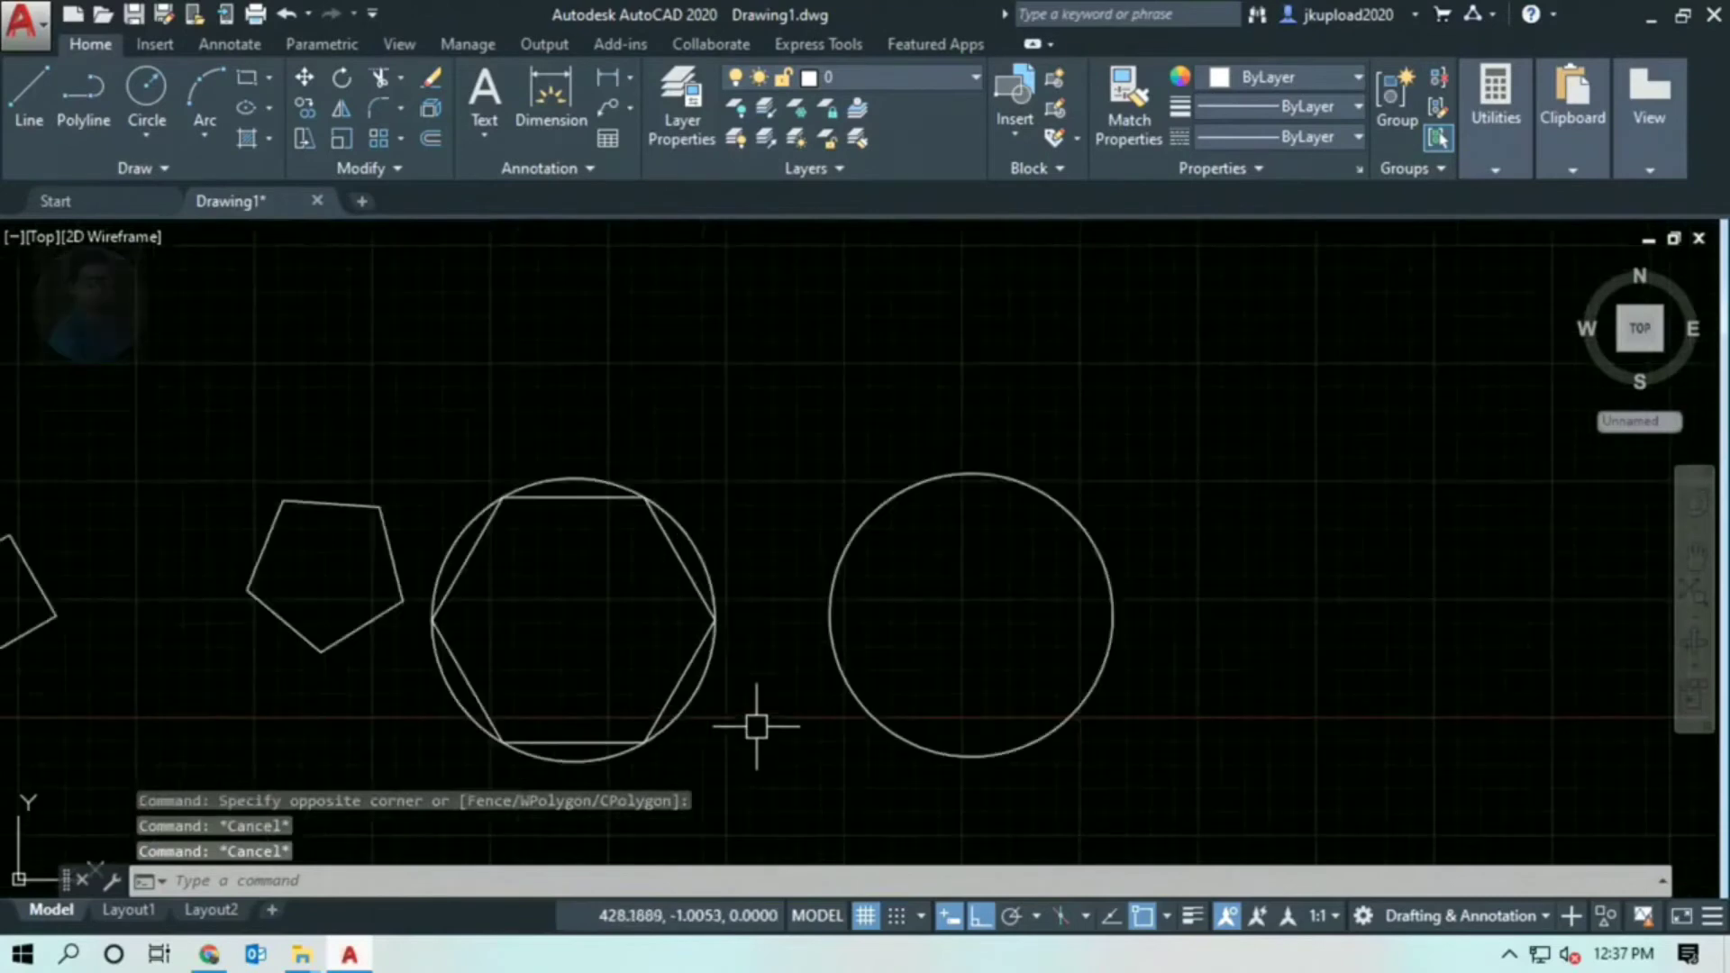
scroll(802, 712, "down", 1)
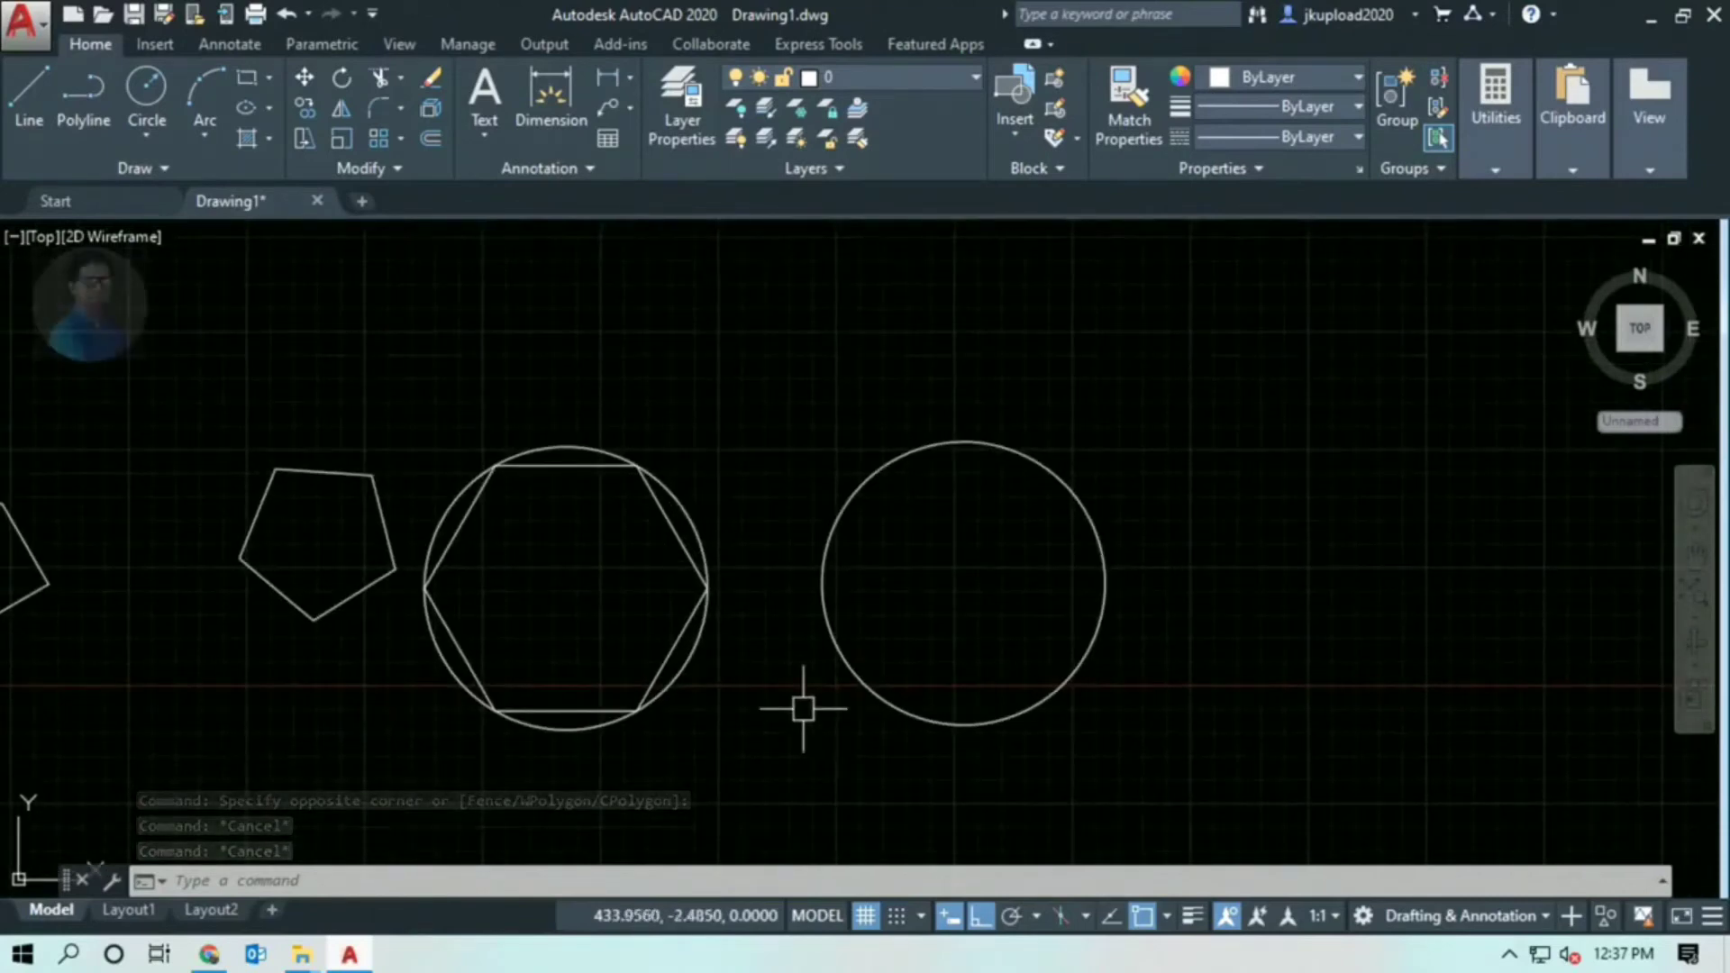
middle_click_drag(803, 708, 738, 716)
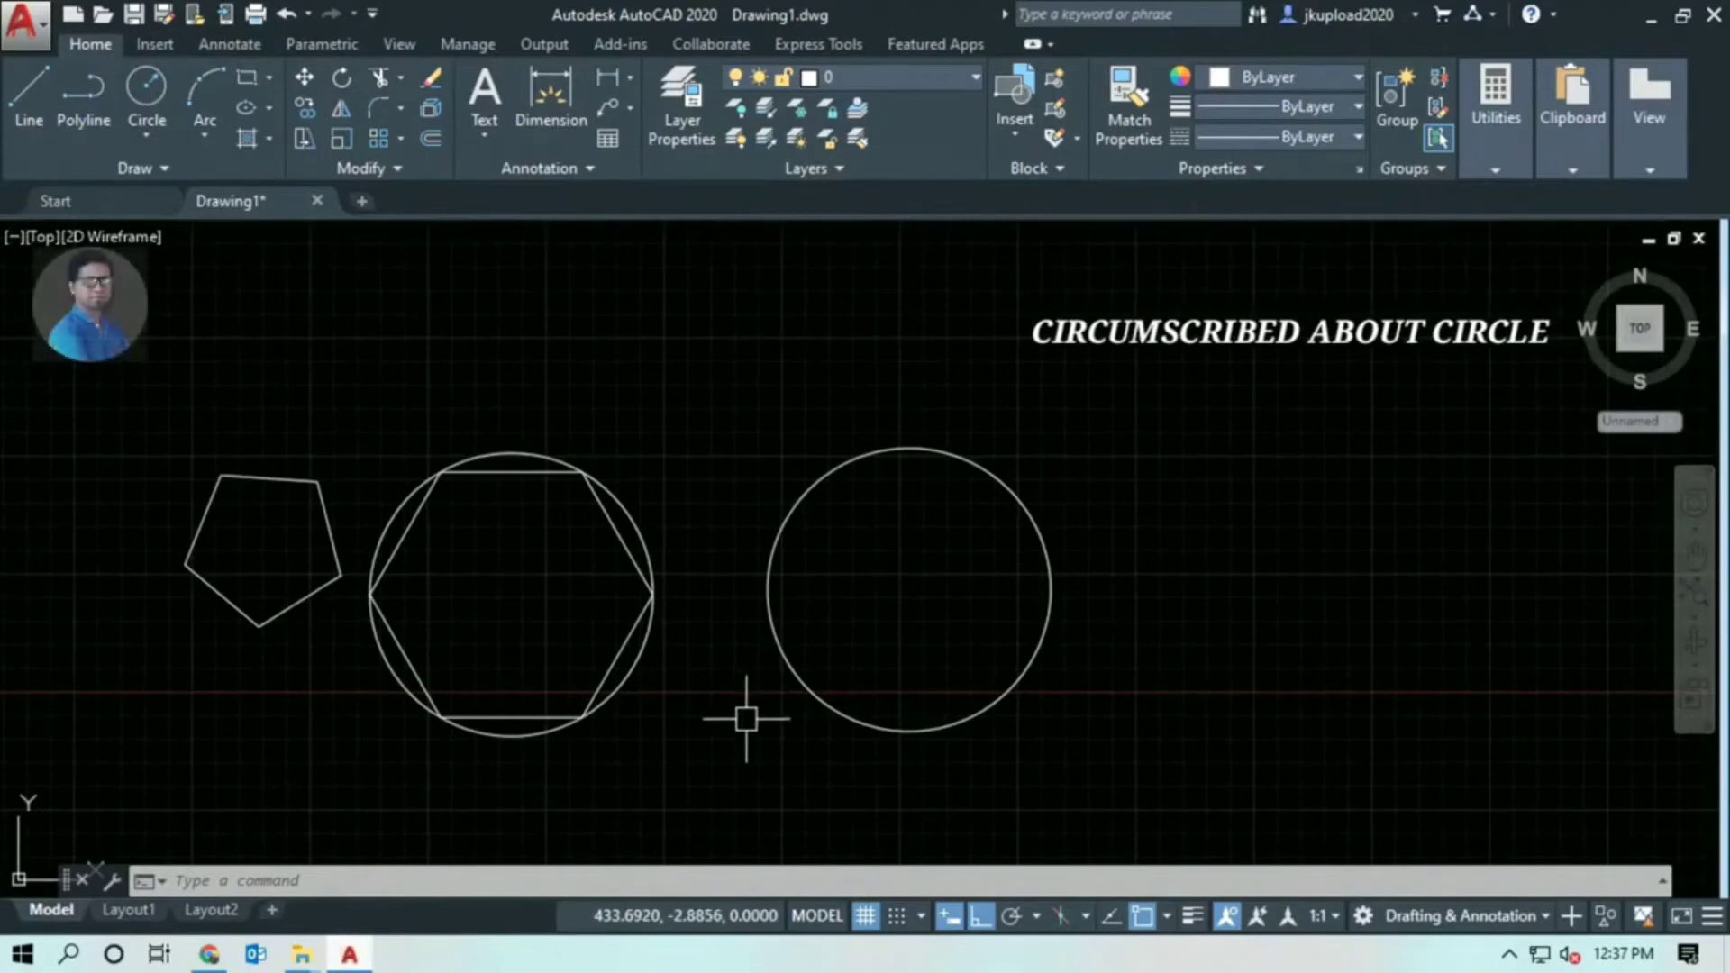
Restart POLYGON with 6 sides, centred on the right-hand circle's centre
type("p")
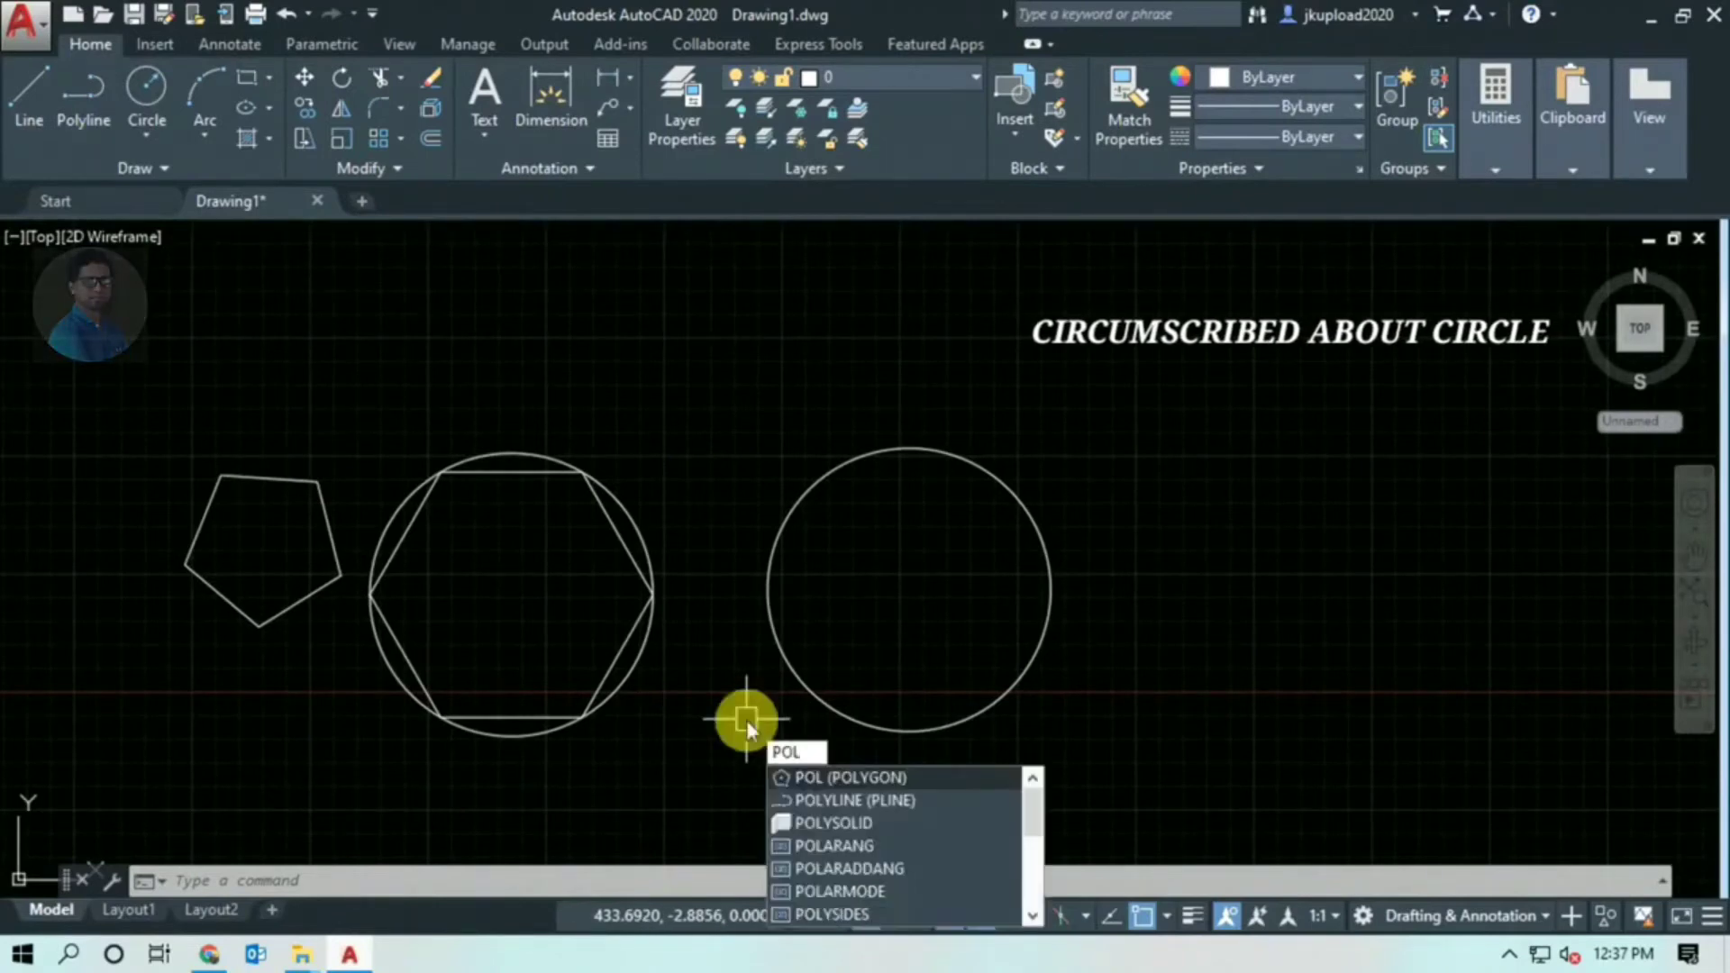
key("Return")
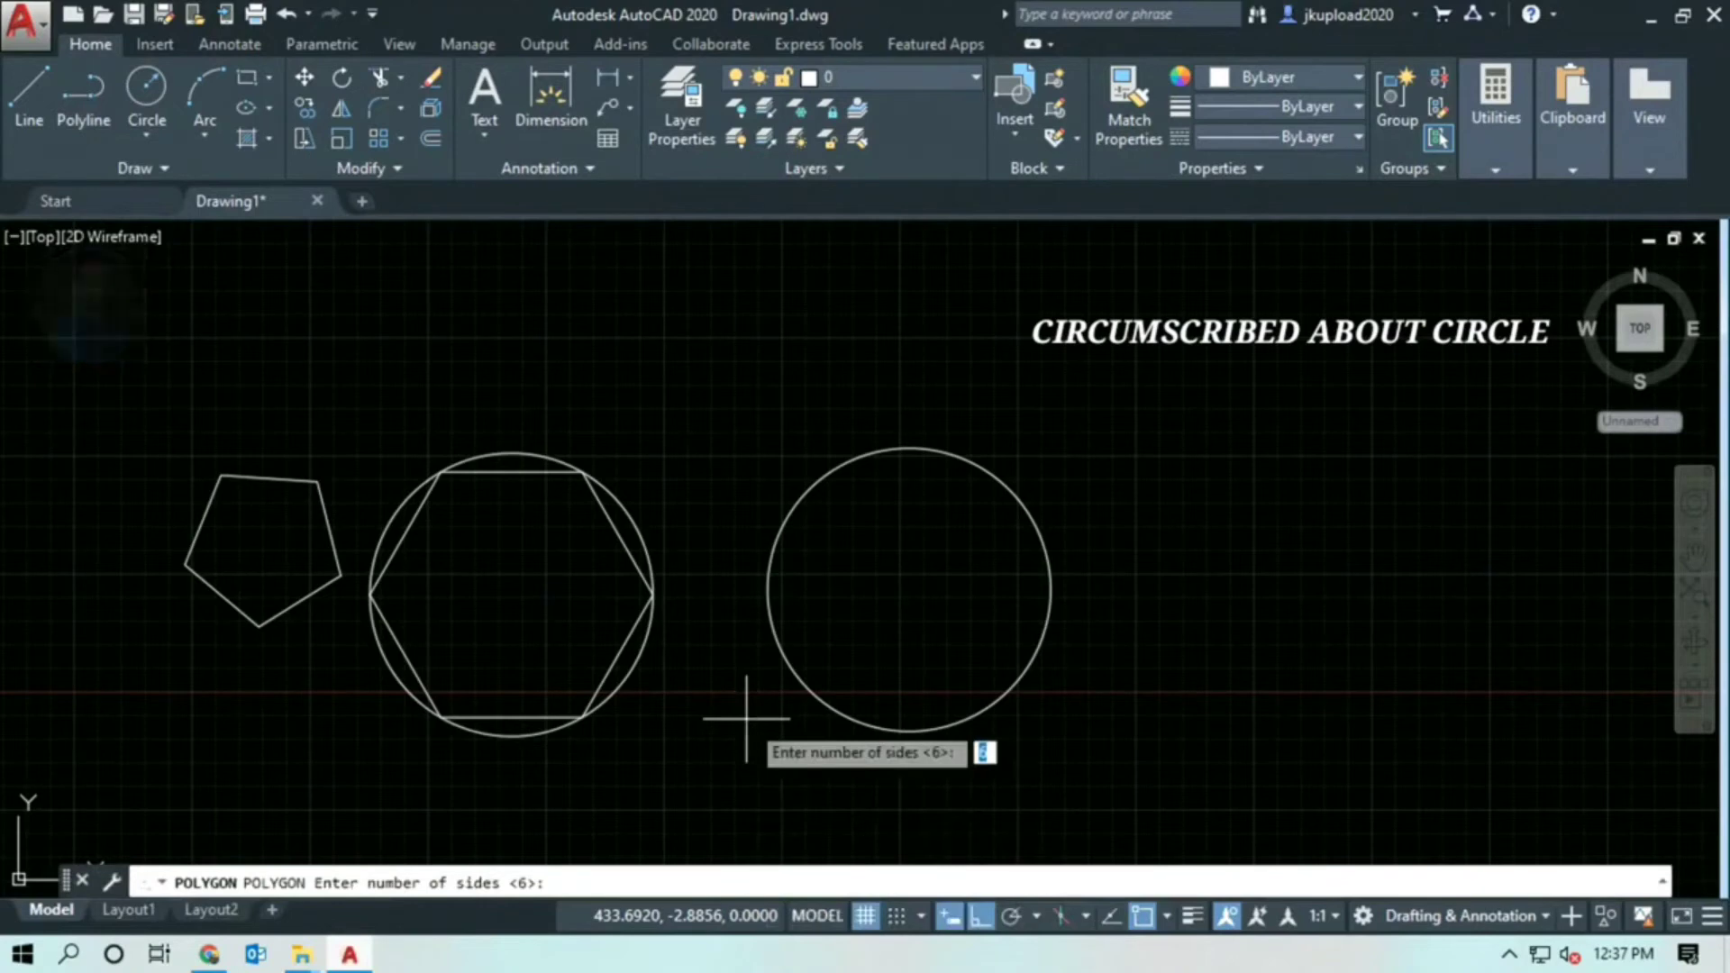
key("Return")
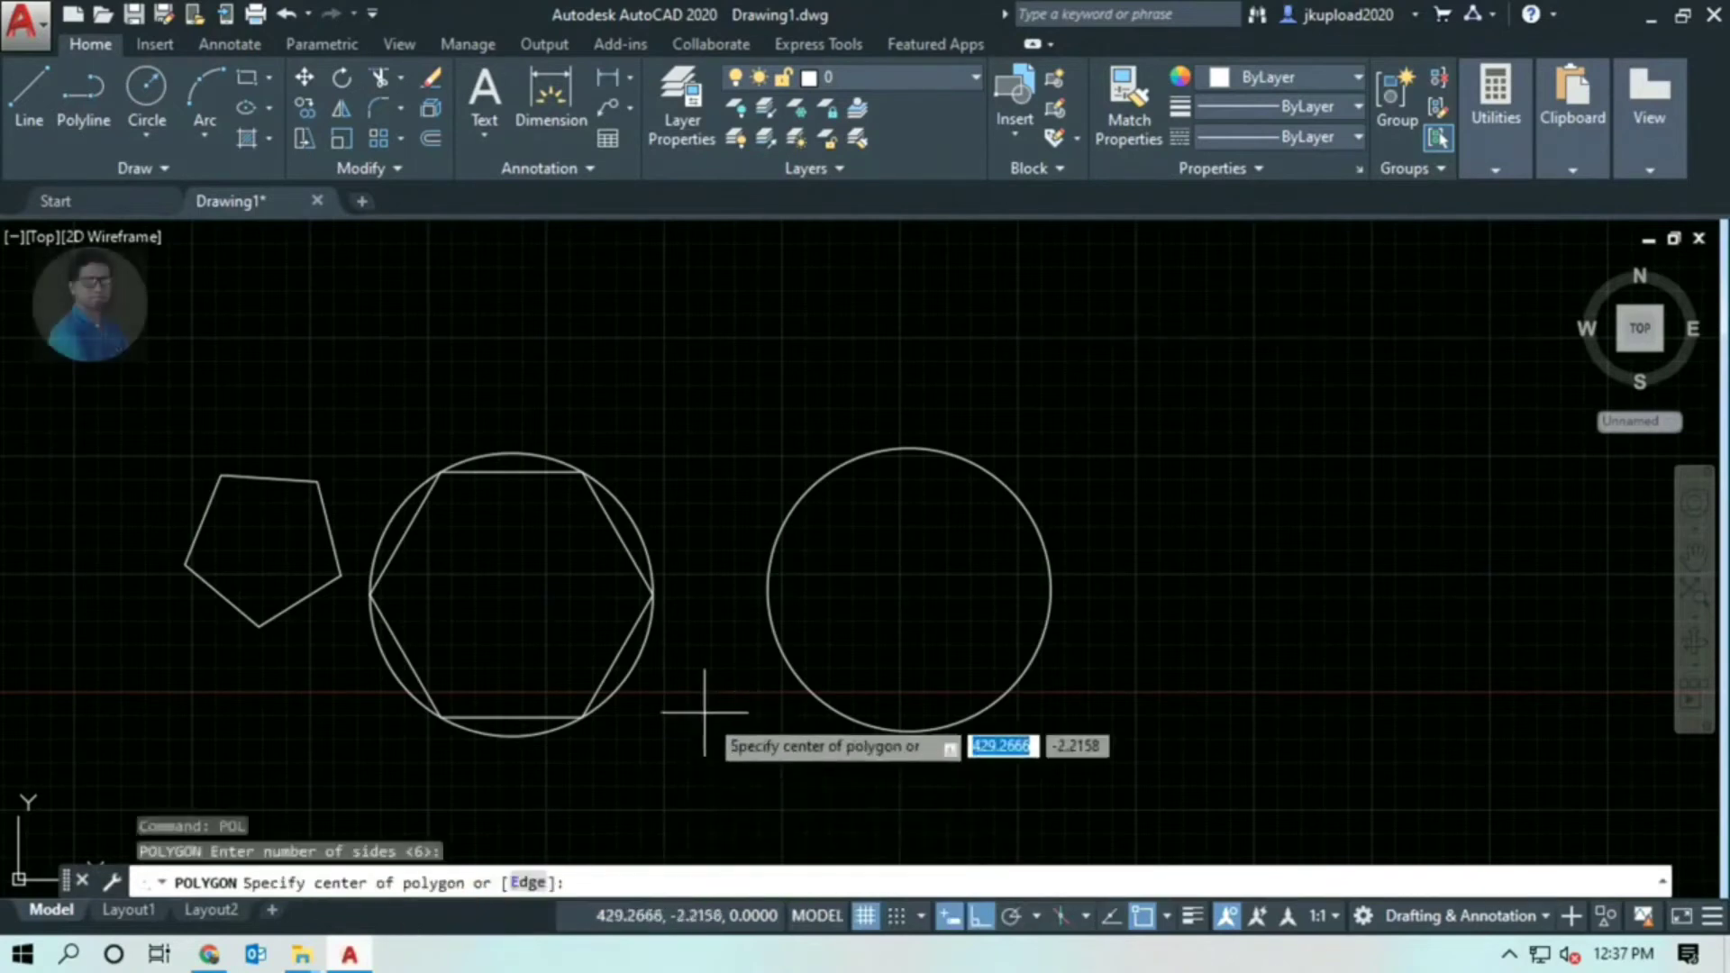
scroll(705, 712, "down", 5)
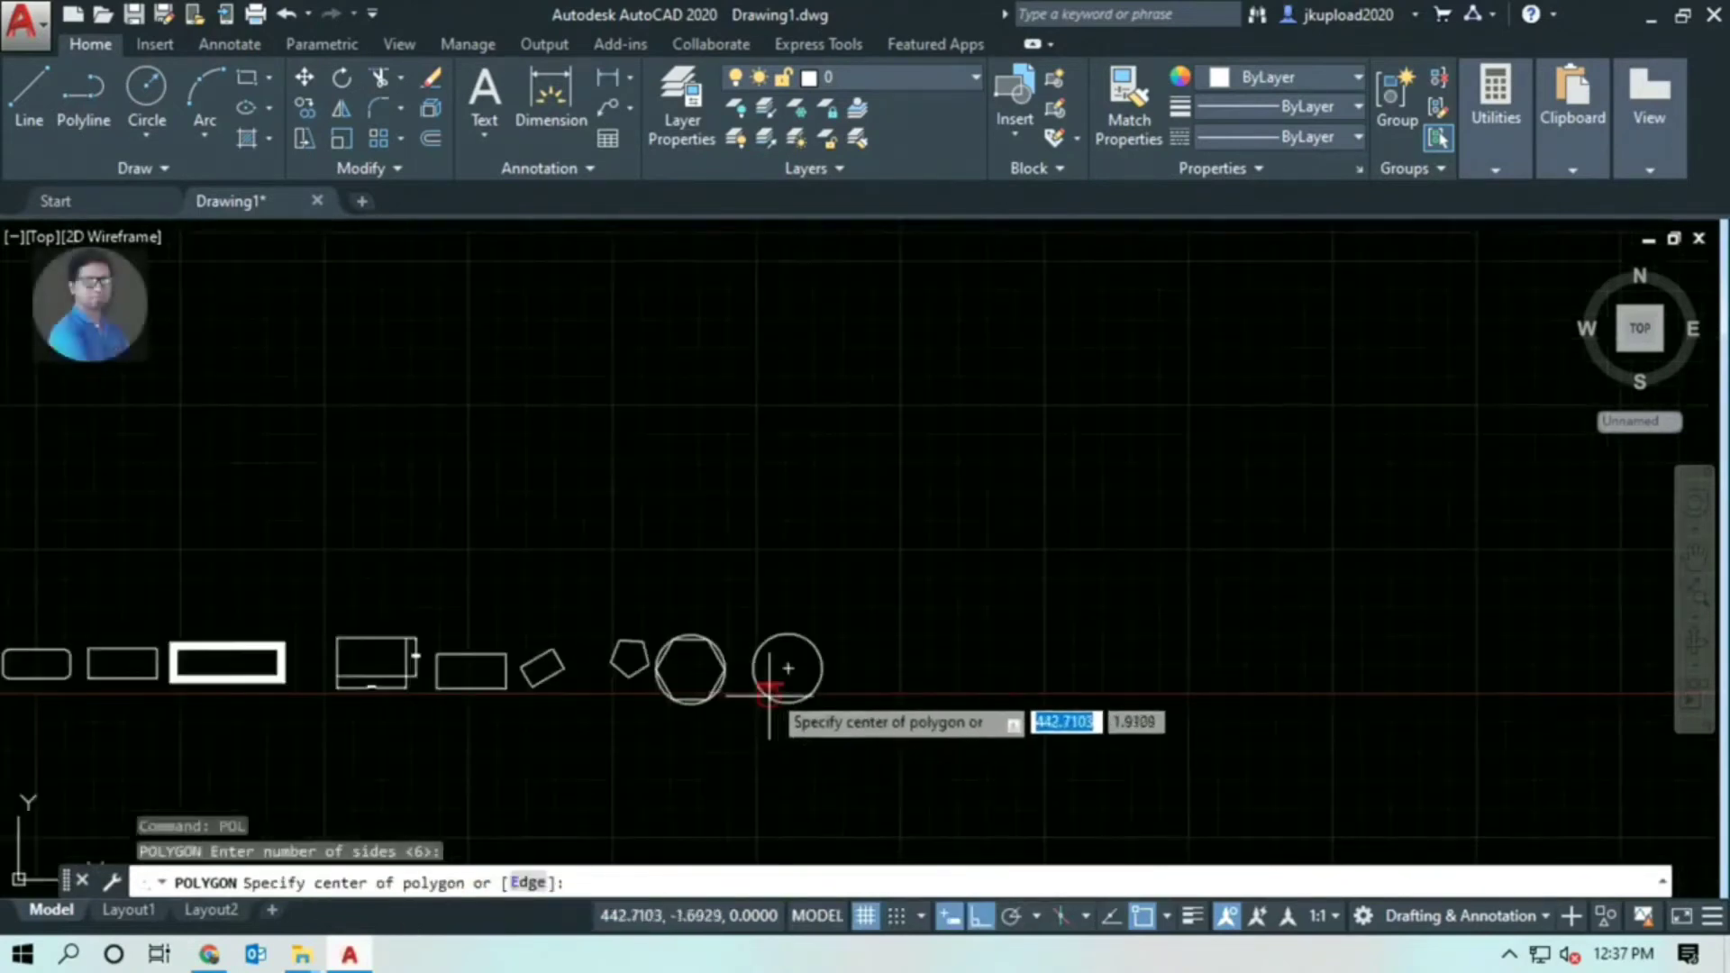
scroll(784, 664, "up", 4)
scroll(776, 655, "down", 2)
scroll(777, 656, "down", 3)
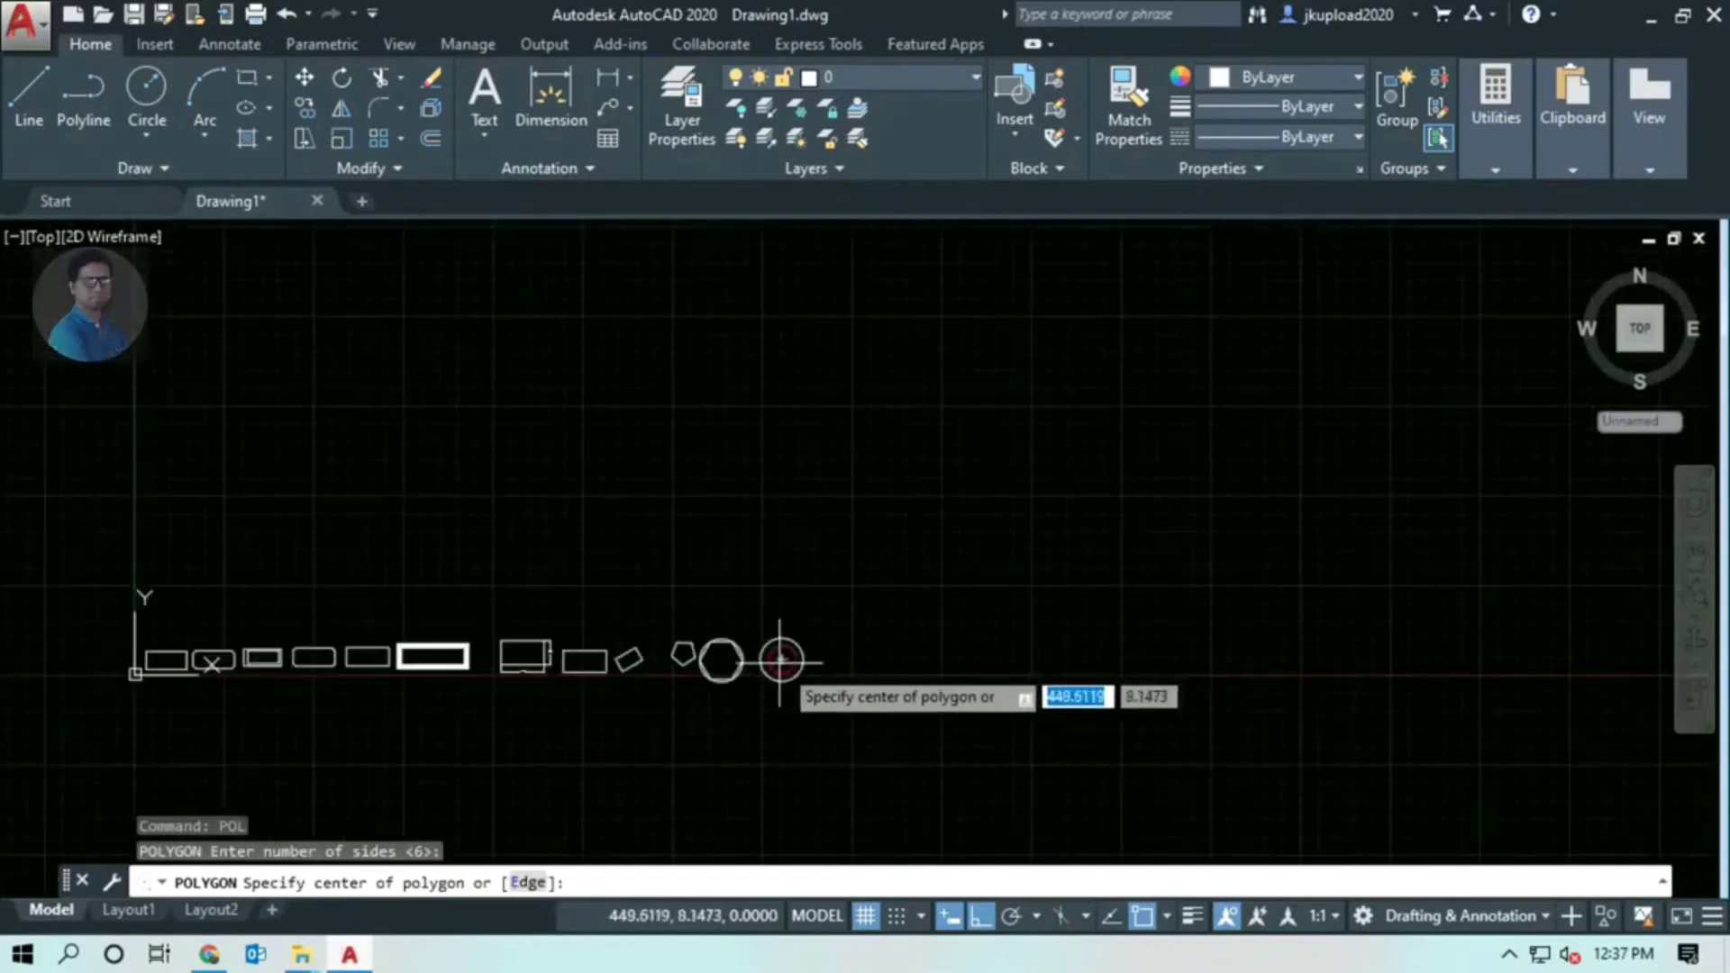
left_click(781, 663)
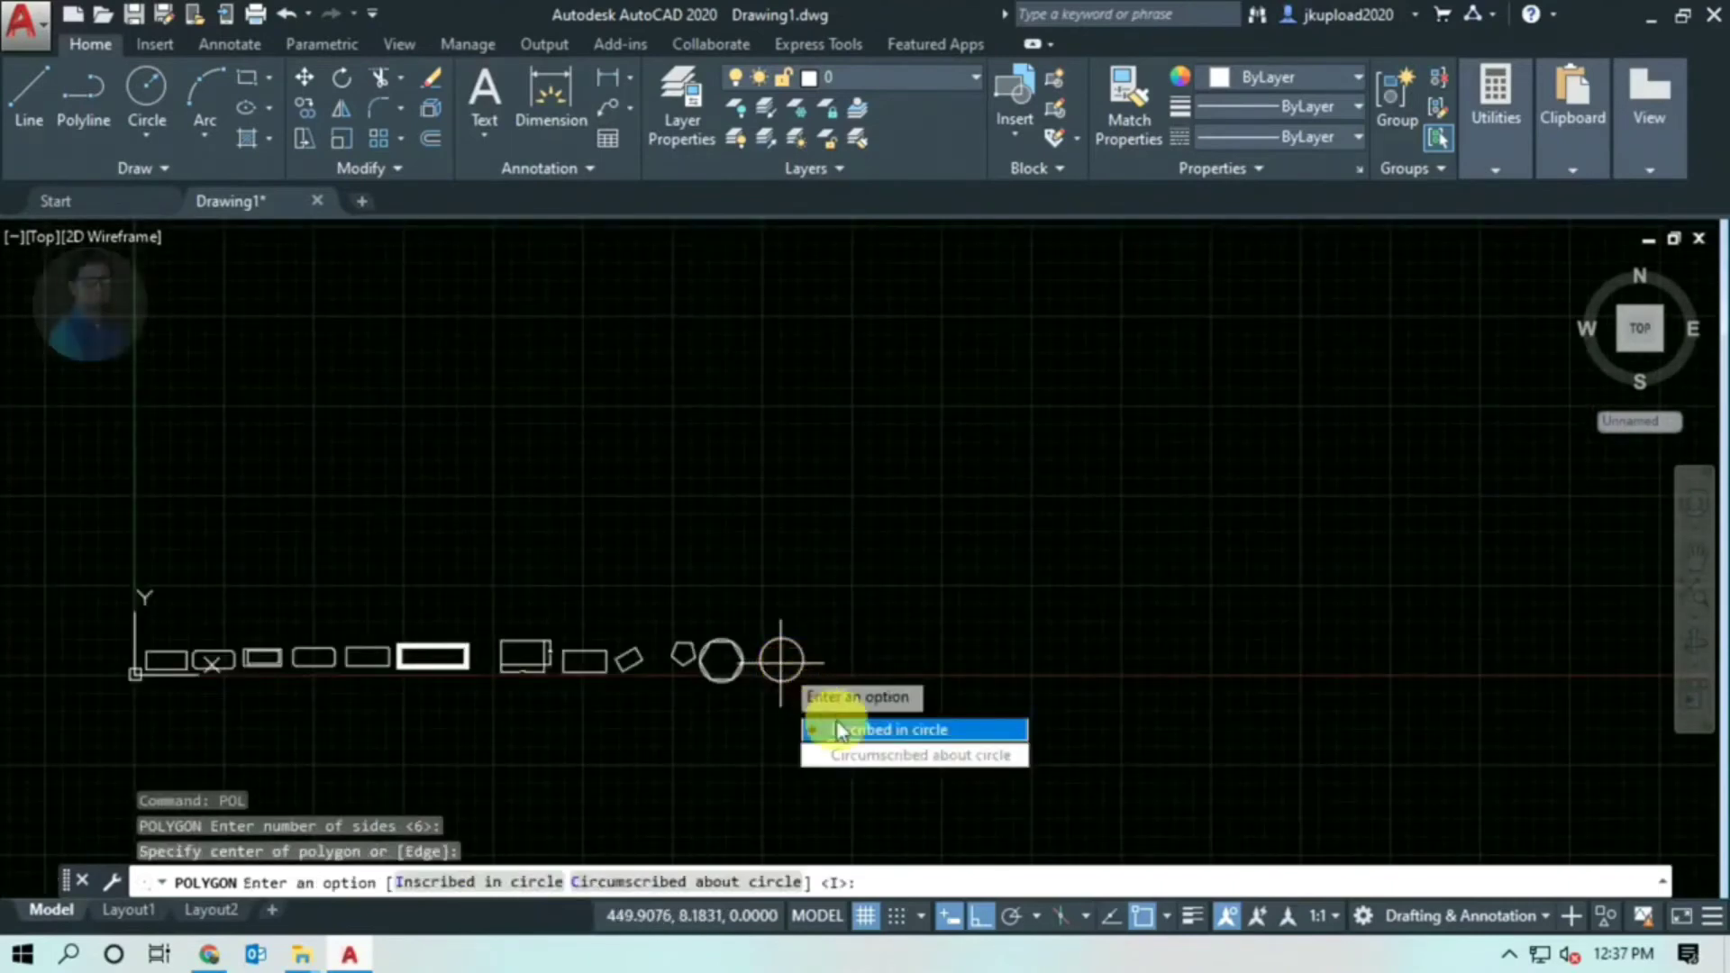
Circumscribe the hexagon about the circle with radius 15
left_click(867, 757)
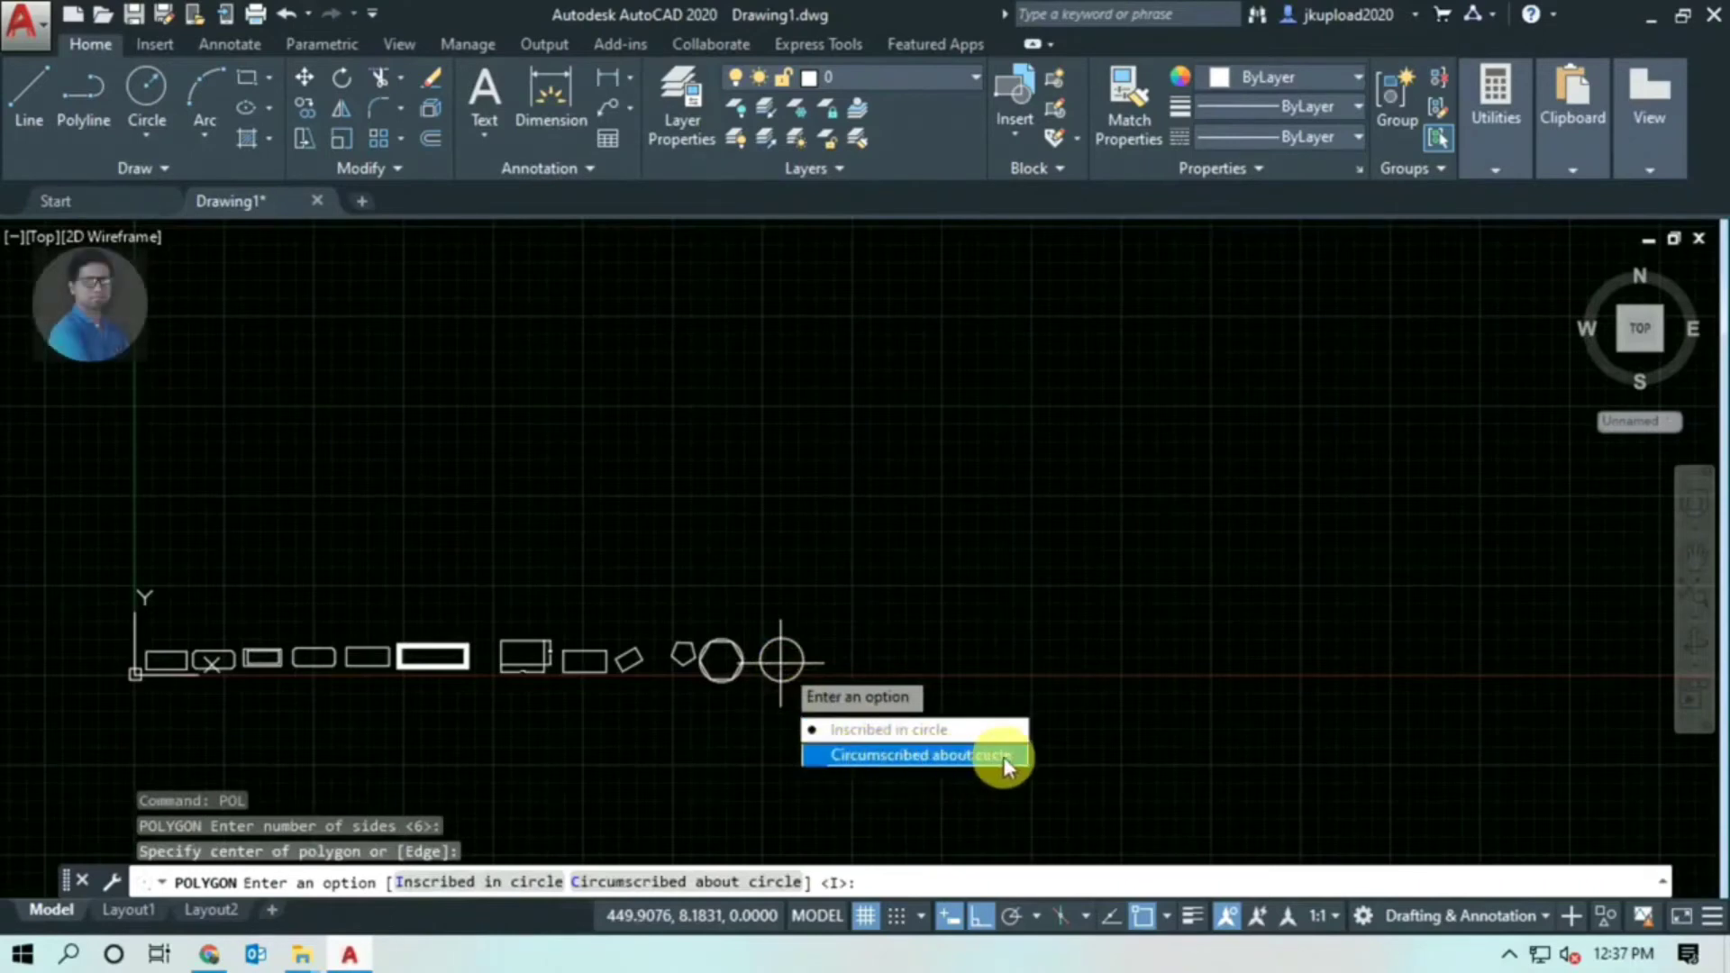
left_click(899, 753)
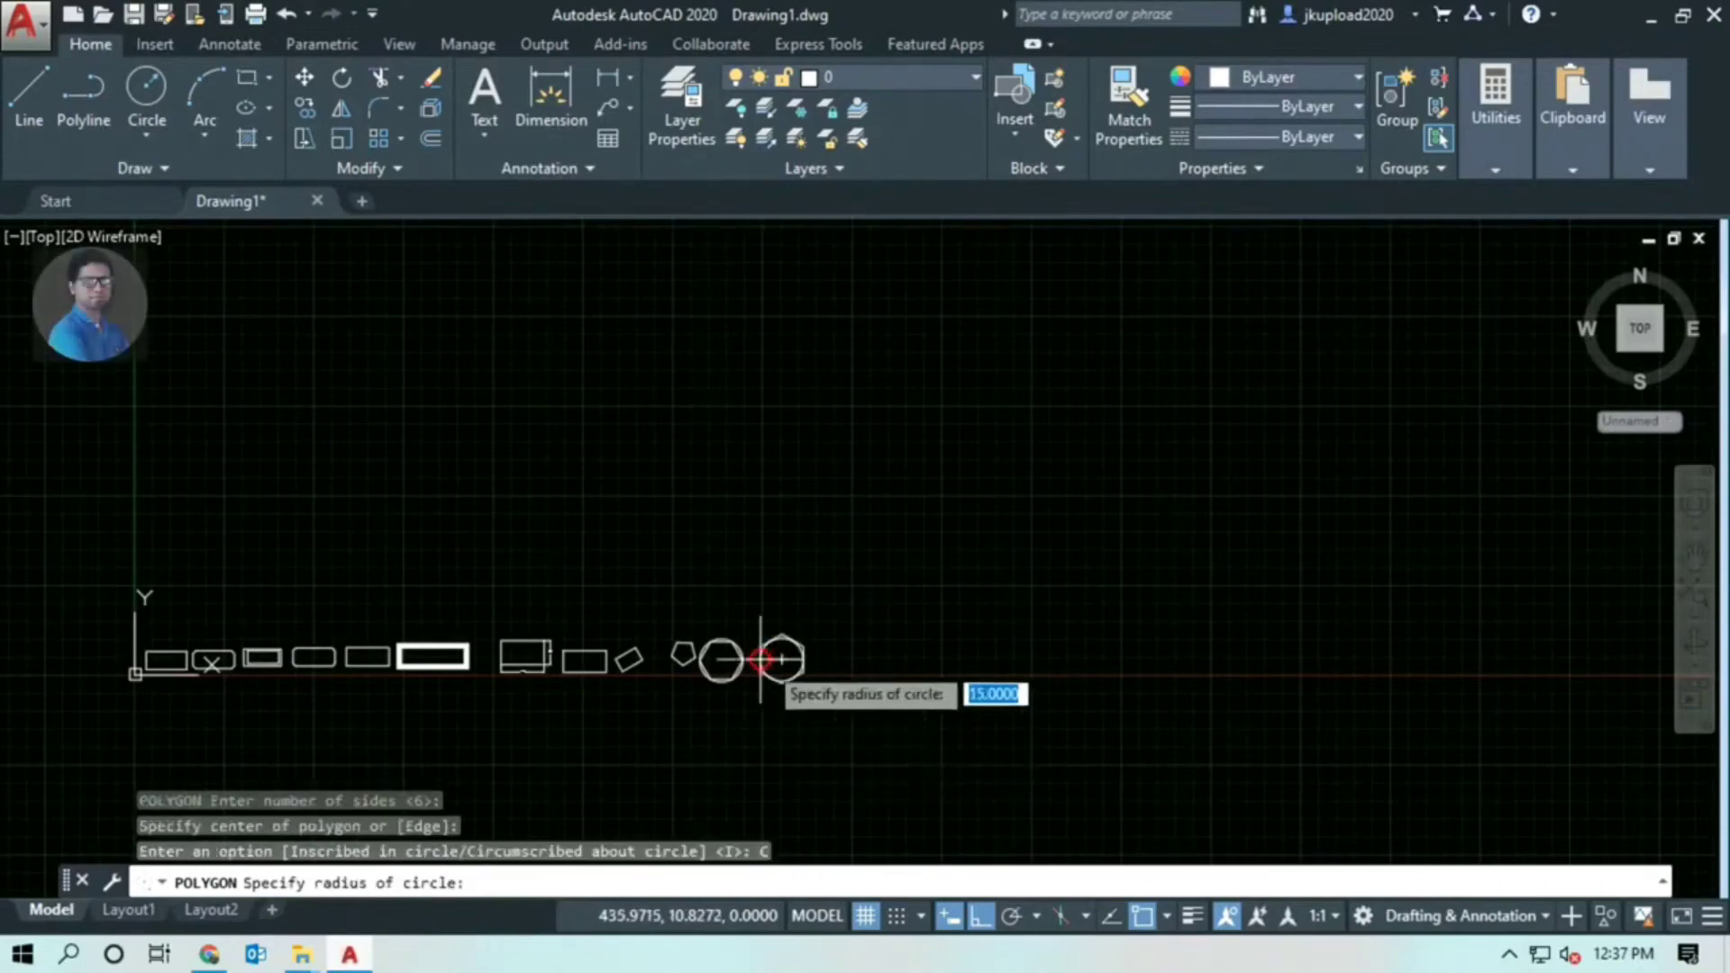
scroll(761, 662, "up", 6)
scroll(847, 684, "up", 4)
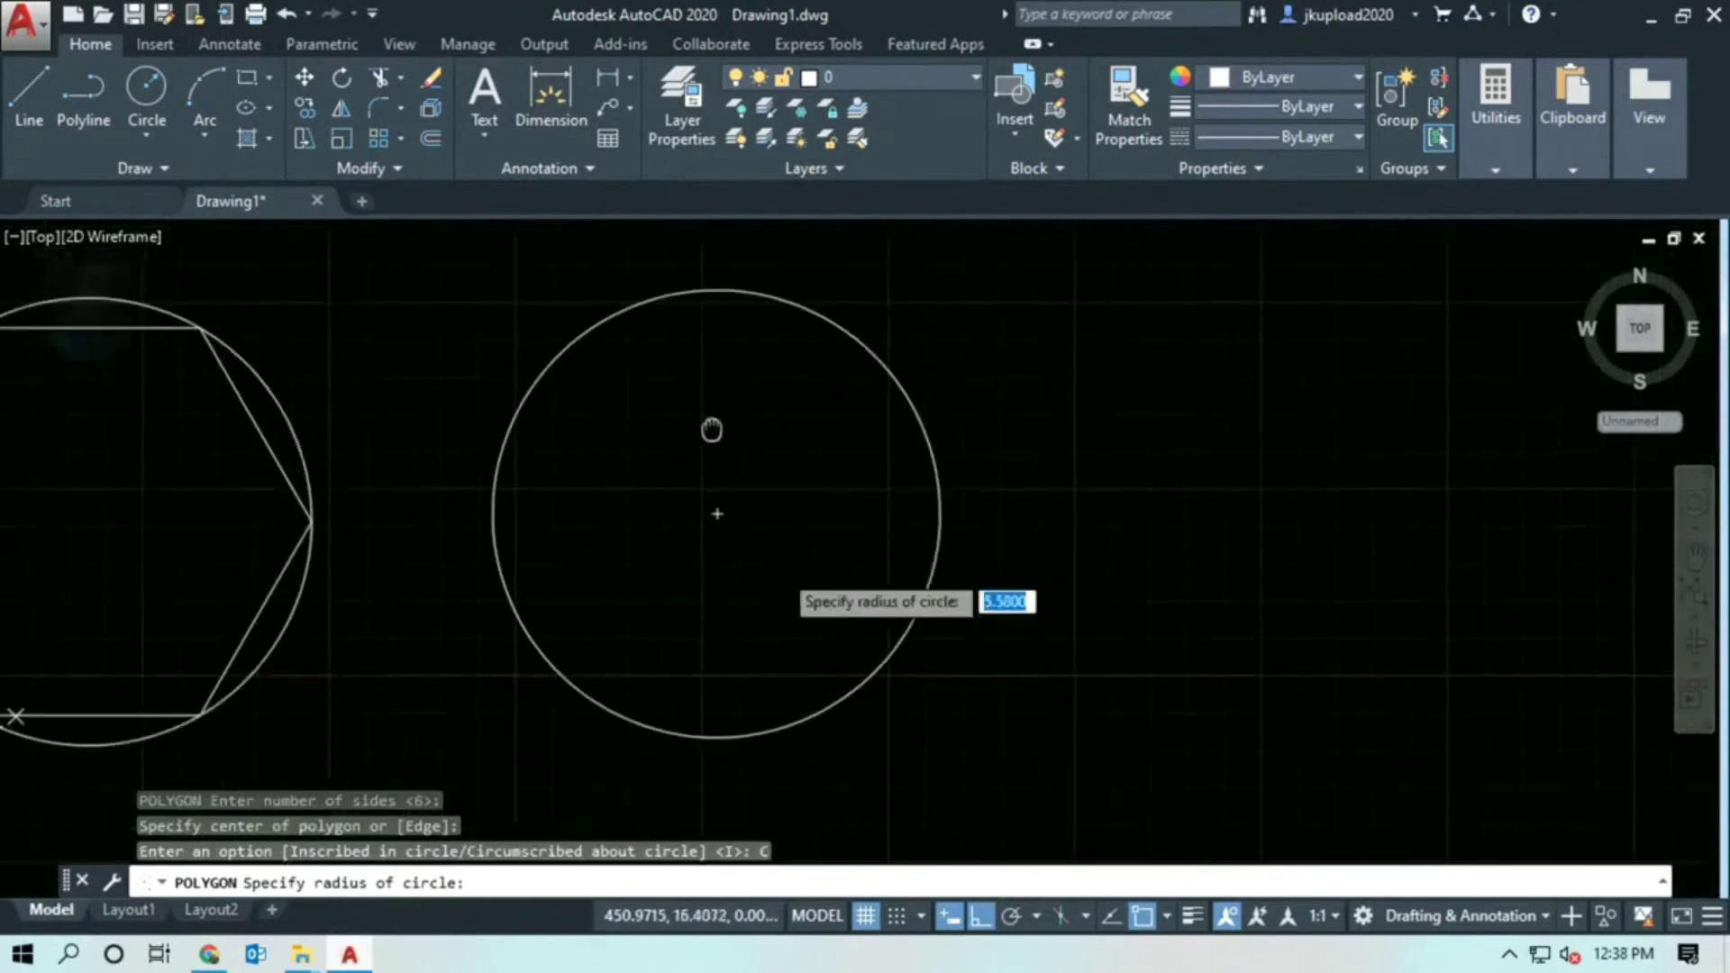
middle_click_drag(794, 587, 715, 432)
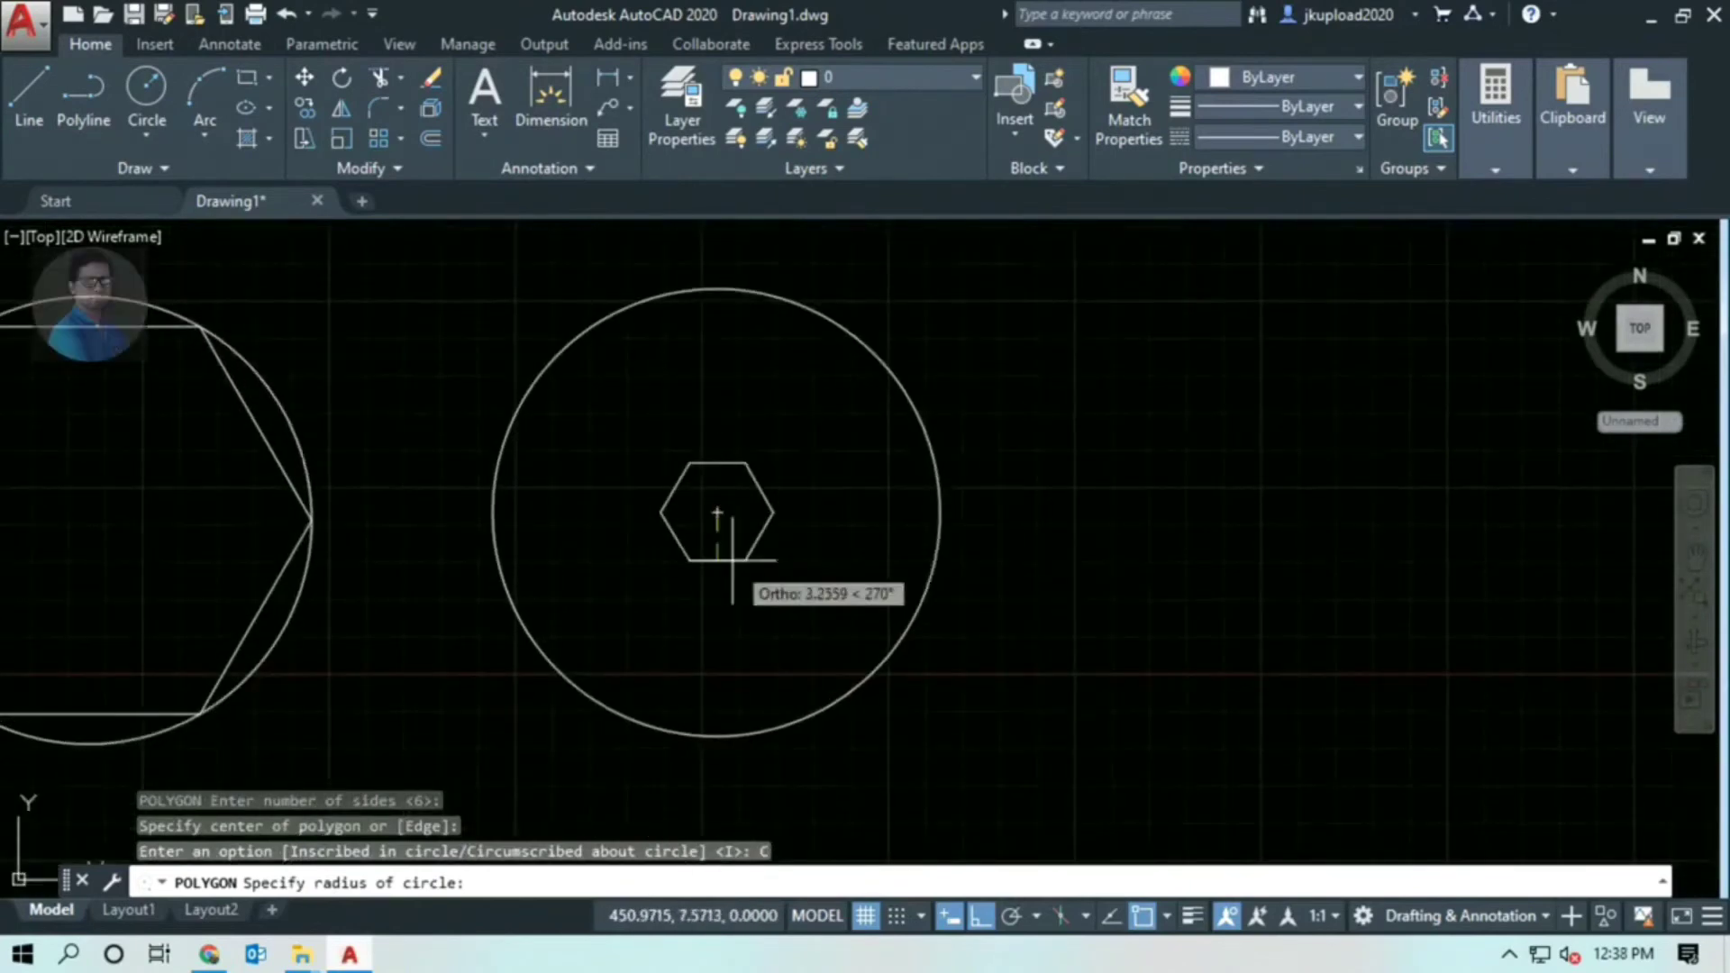
type("15")
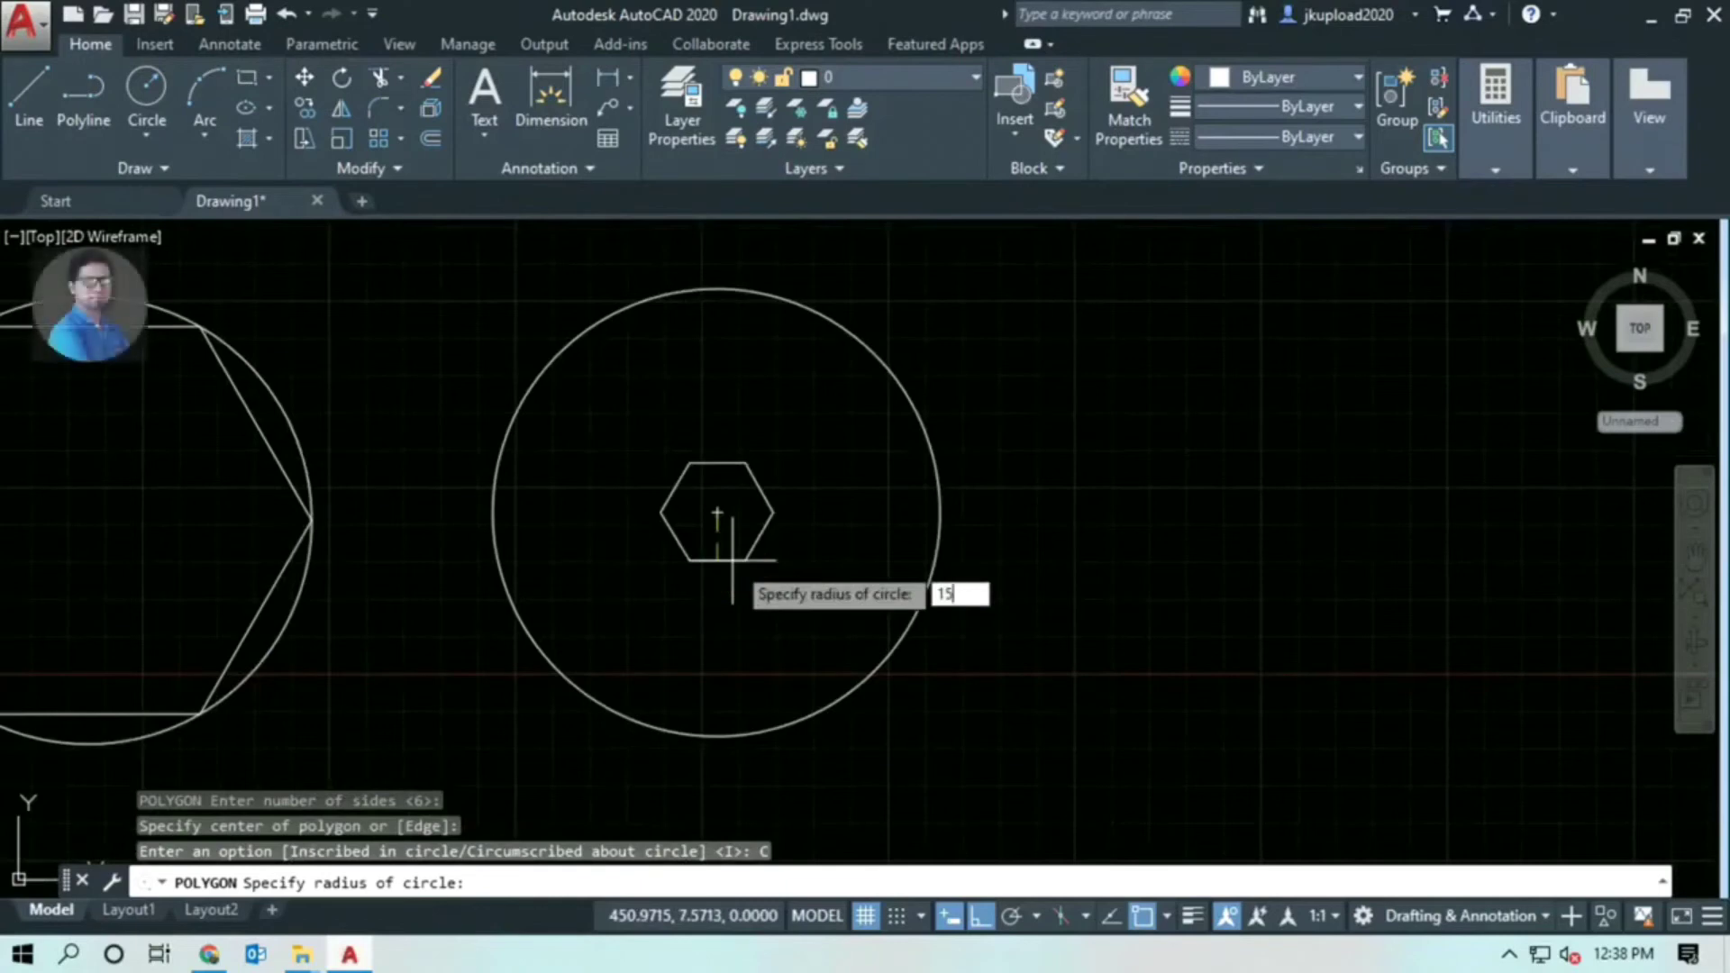
key("Return")
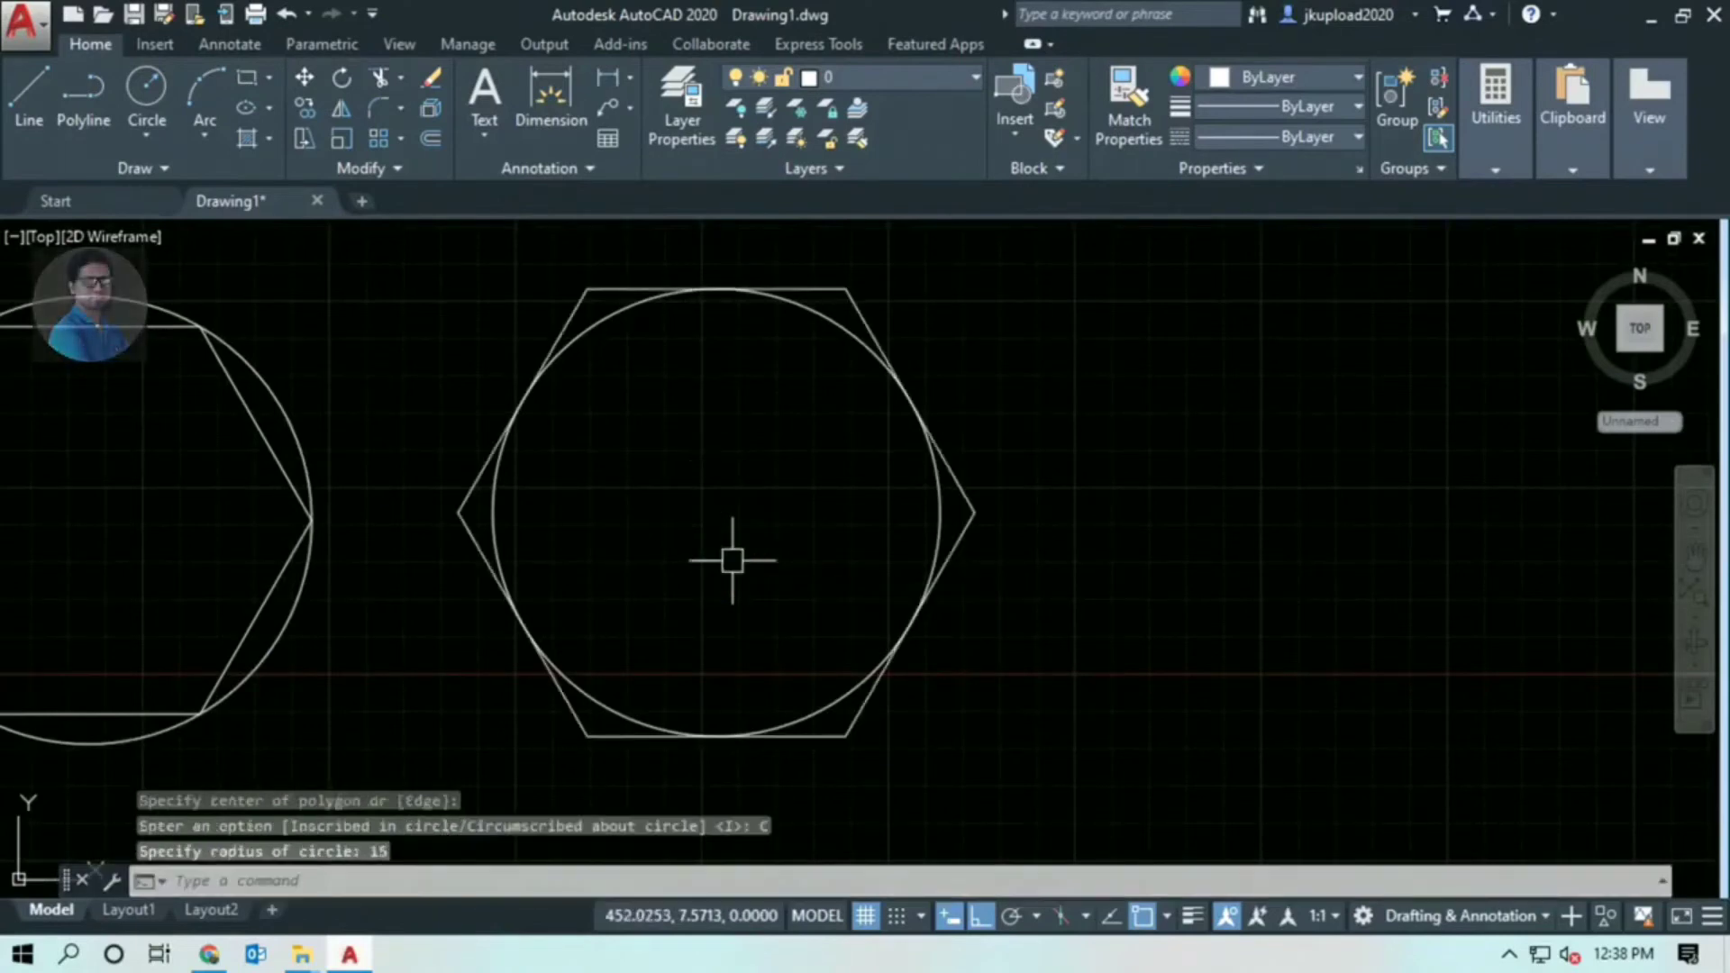
middle_click_drag(731, 561, 1095, 573)
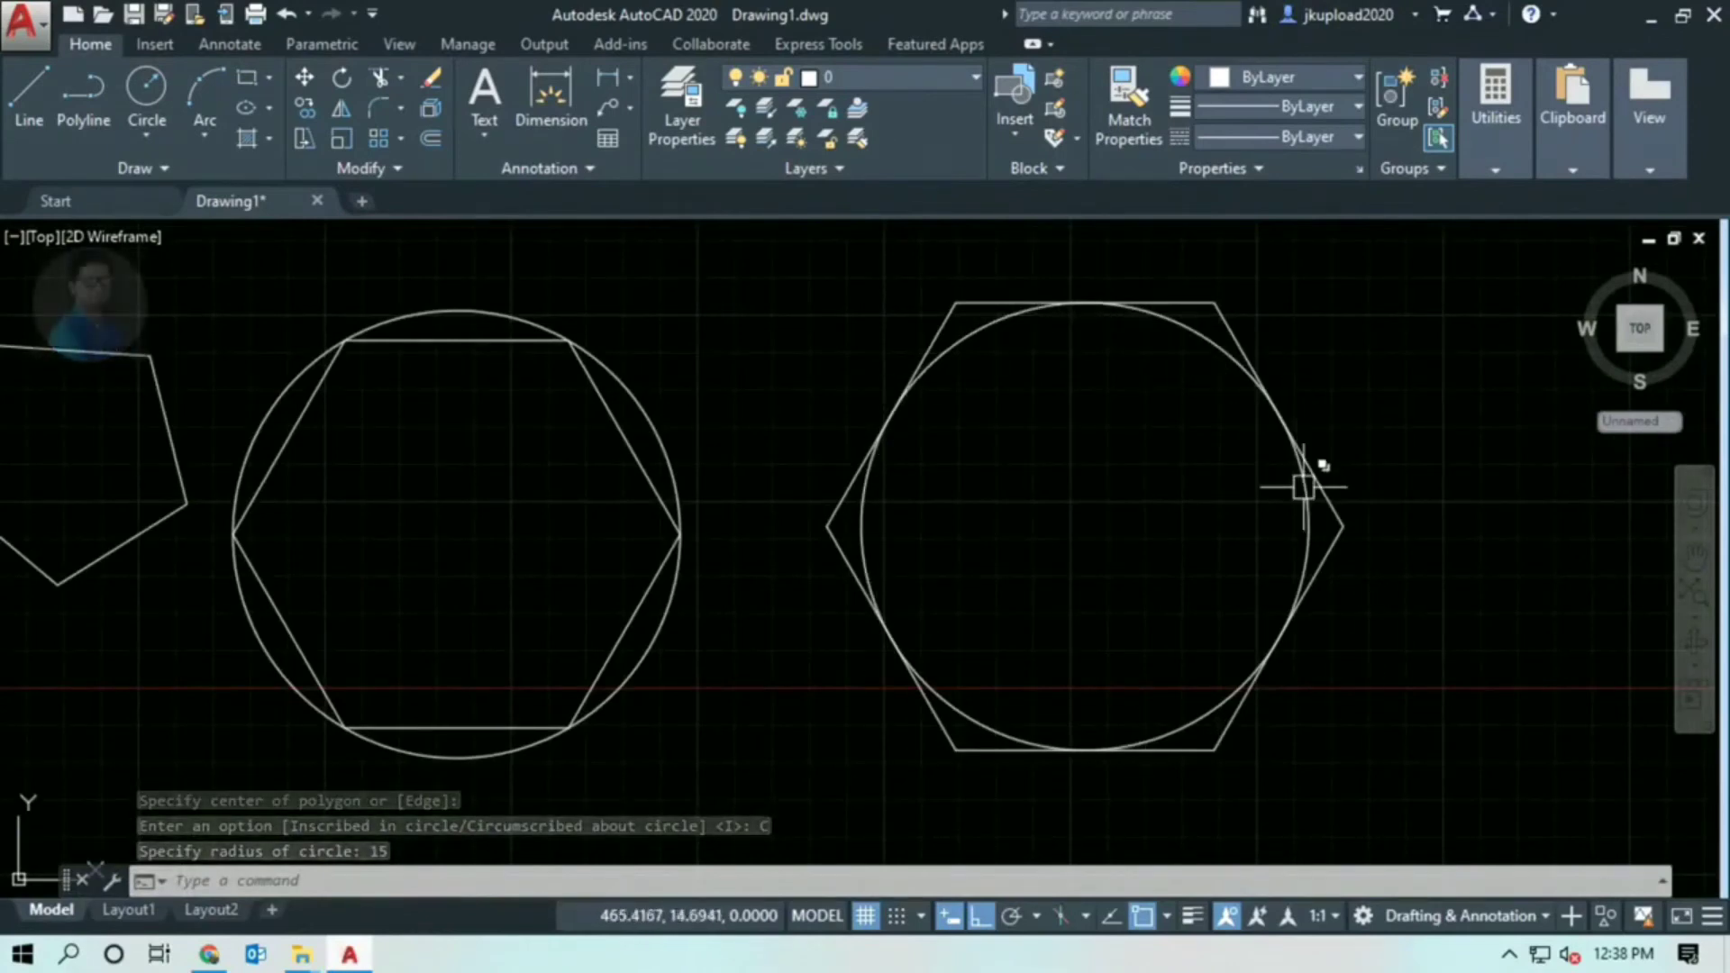
scroll(1314, 559, "down", 2)
middle_click_drag(1314, 559, 1263, 581)
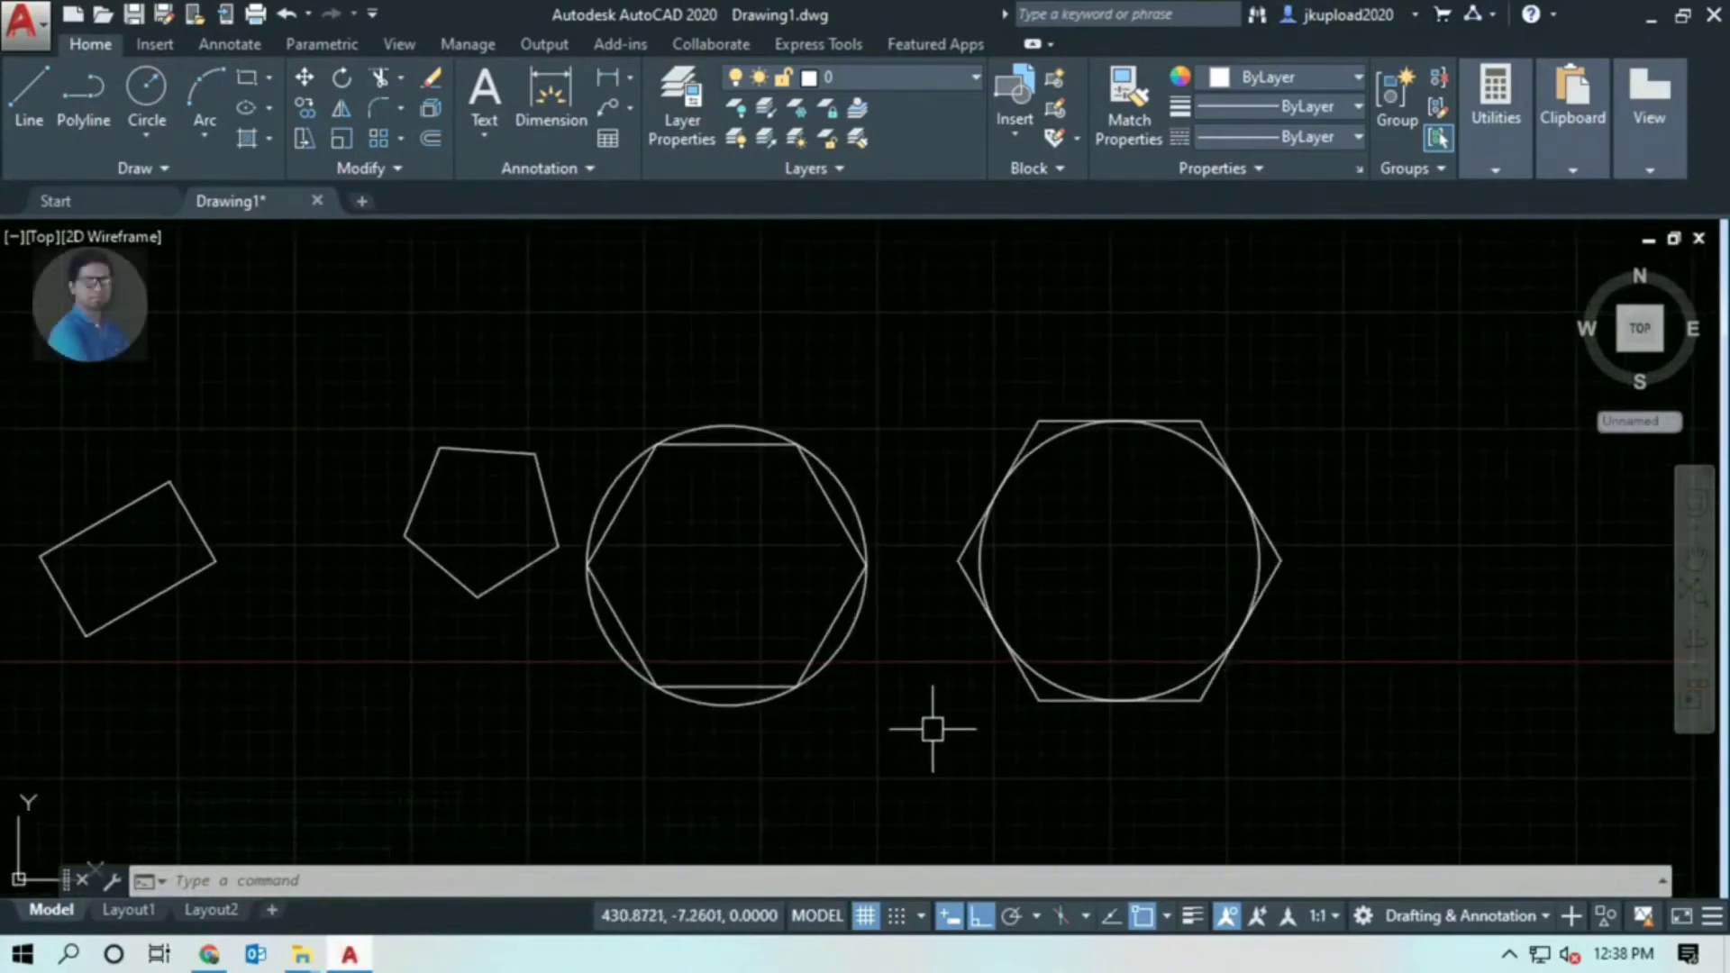
scroll(888, 532, "up", 2)
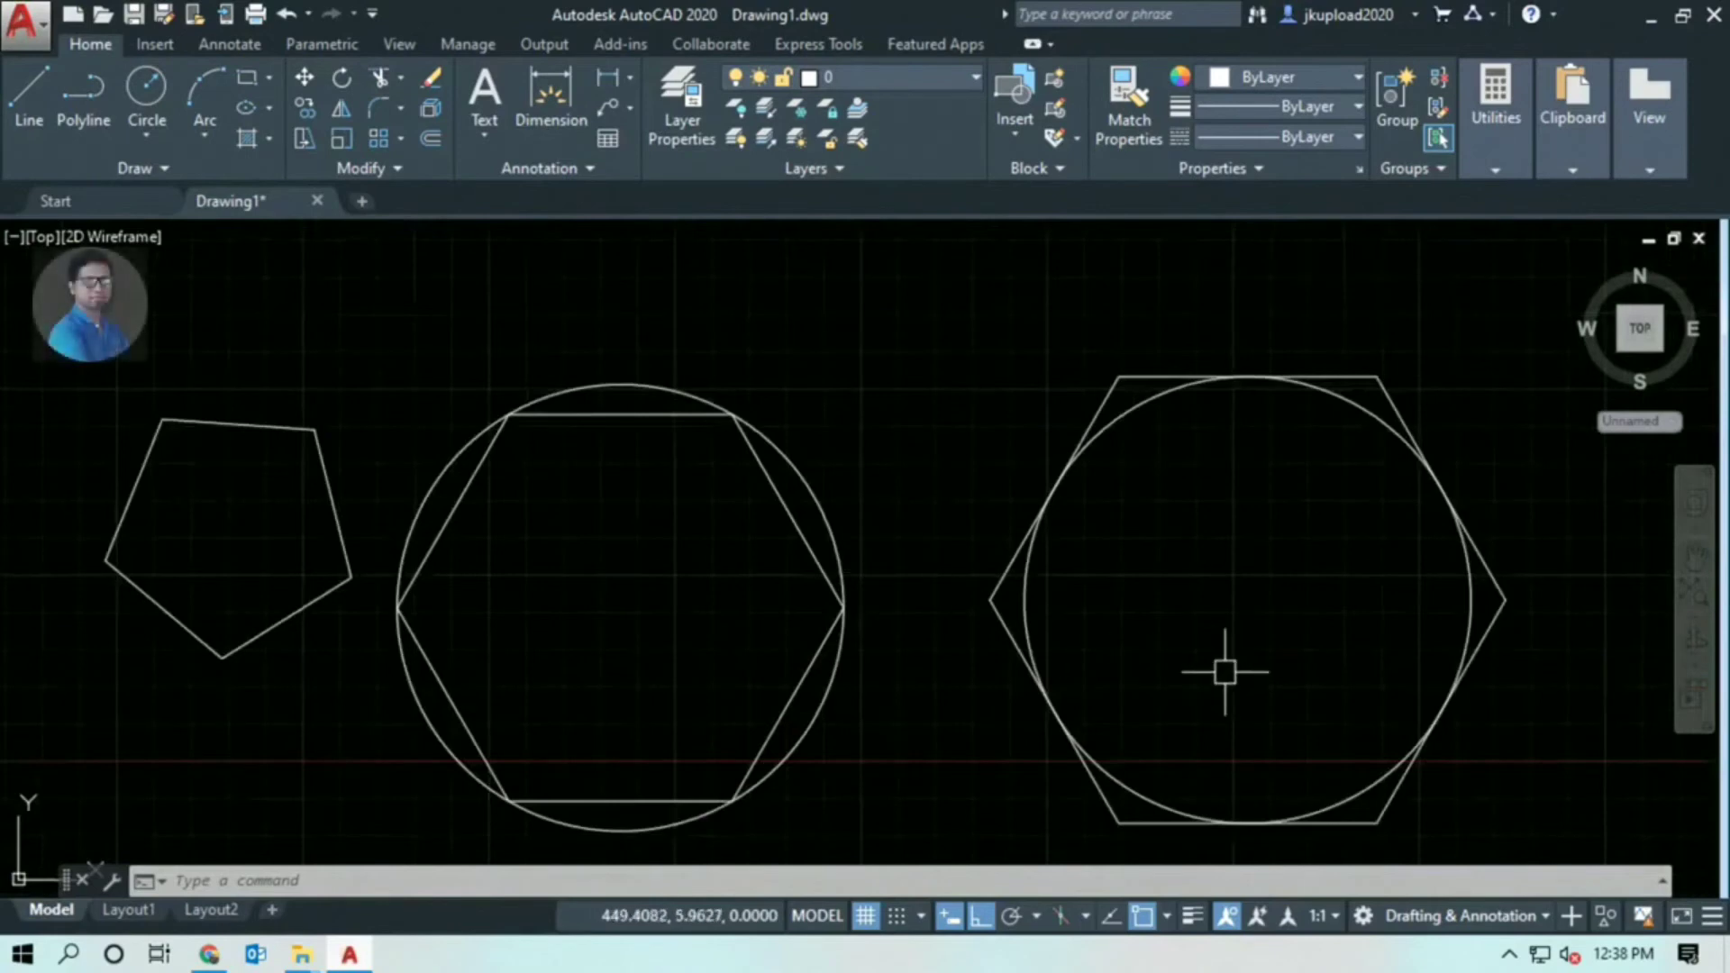
middle_click_drag(1224, 671, 1181, 676)
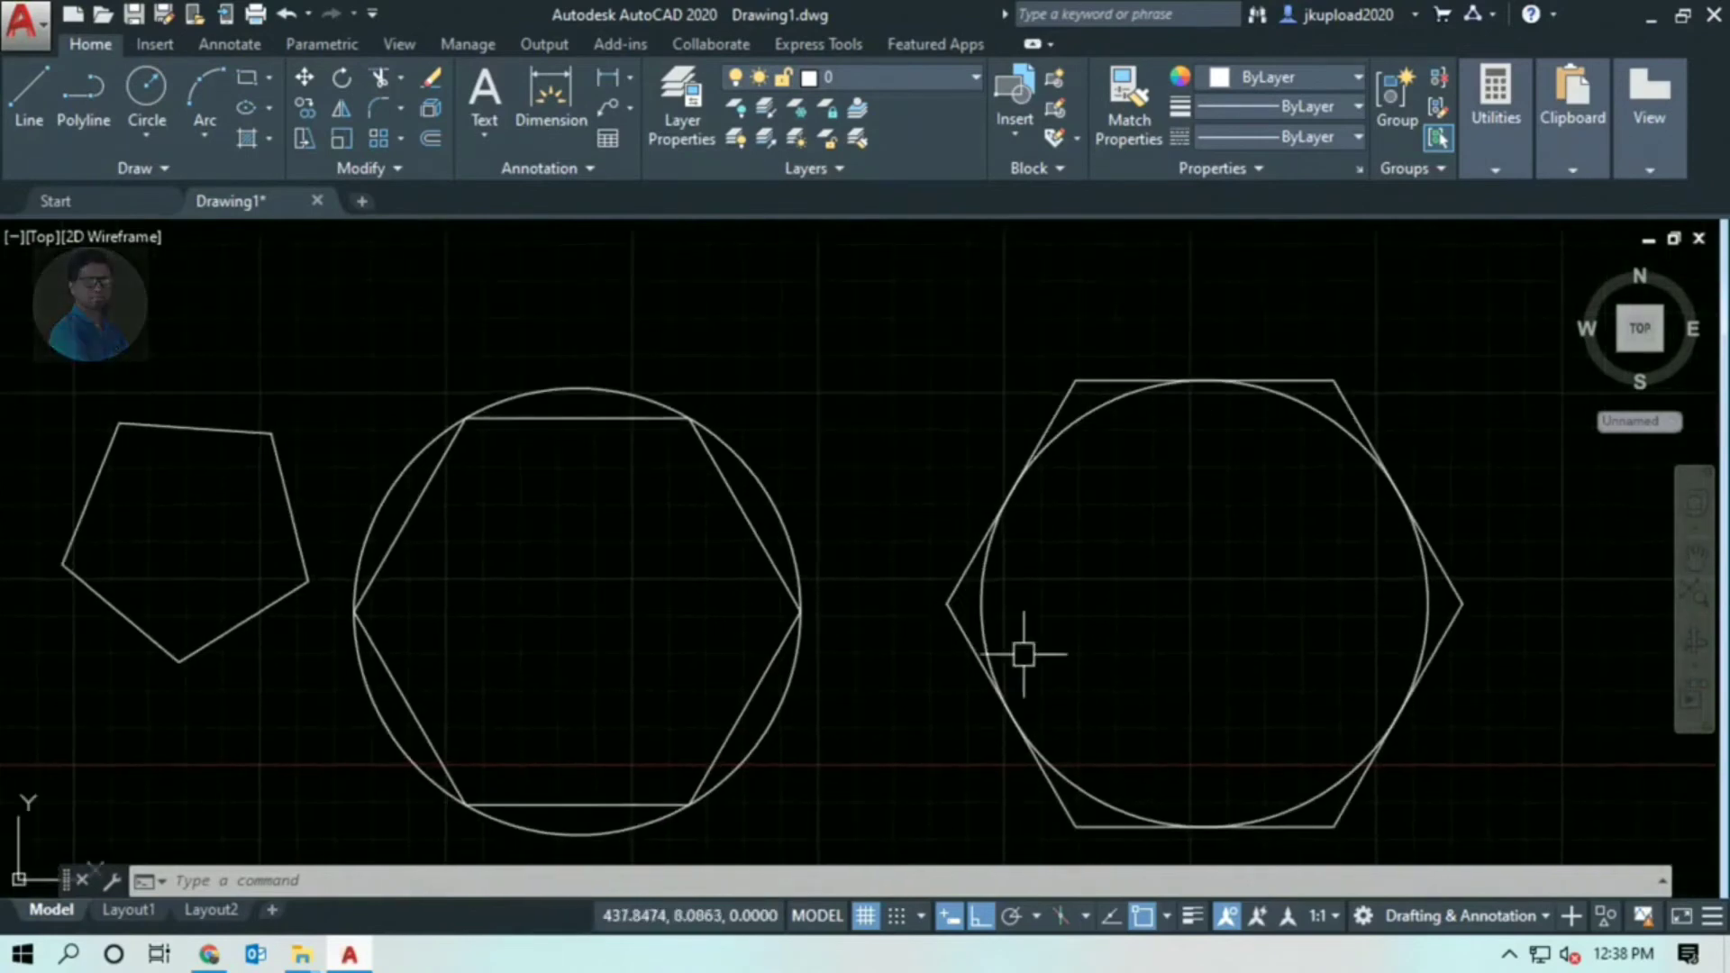
scroll(1236, 697, "down", 2)
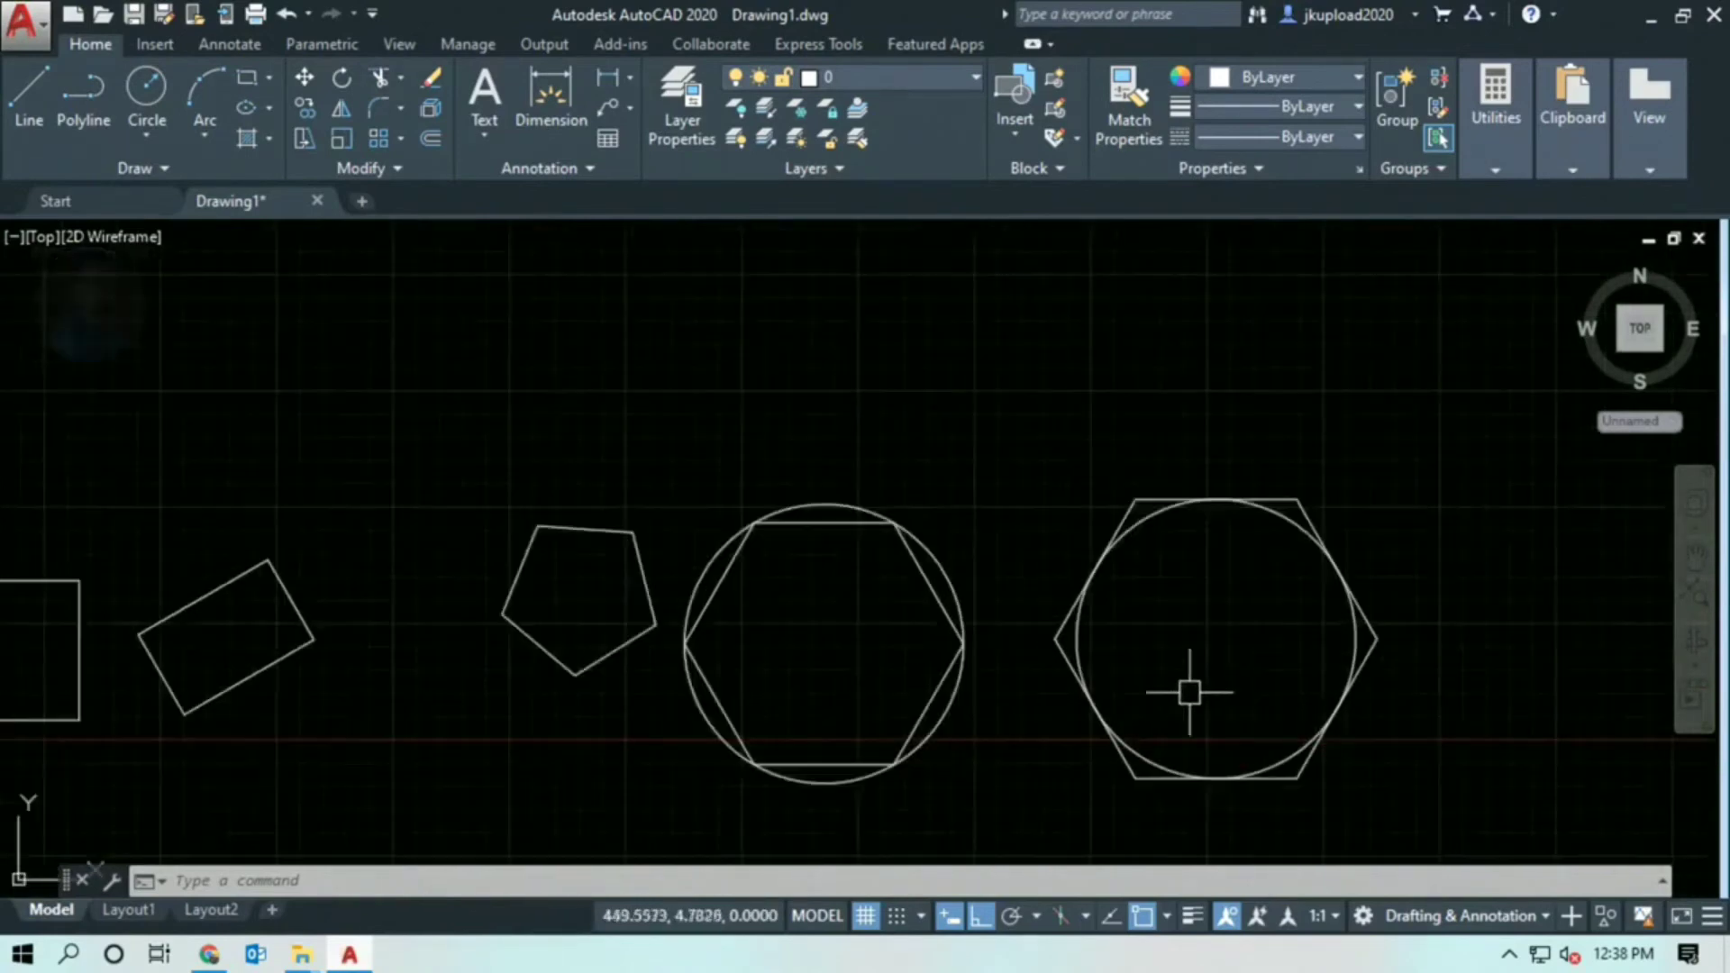
left_click(1429, 490)
left_click(869, 720)
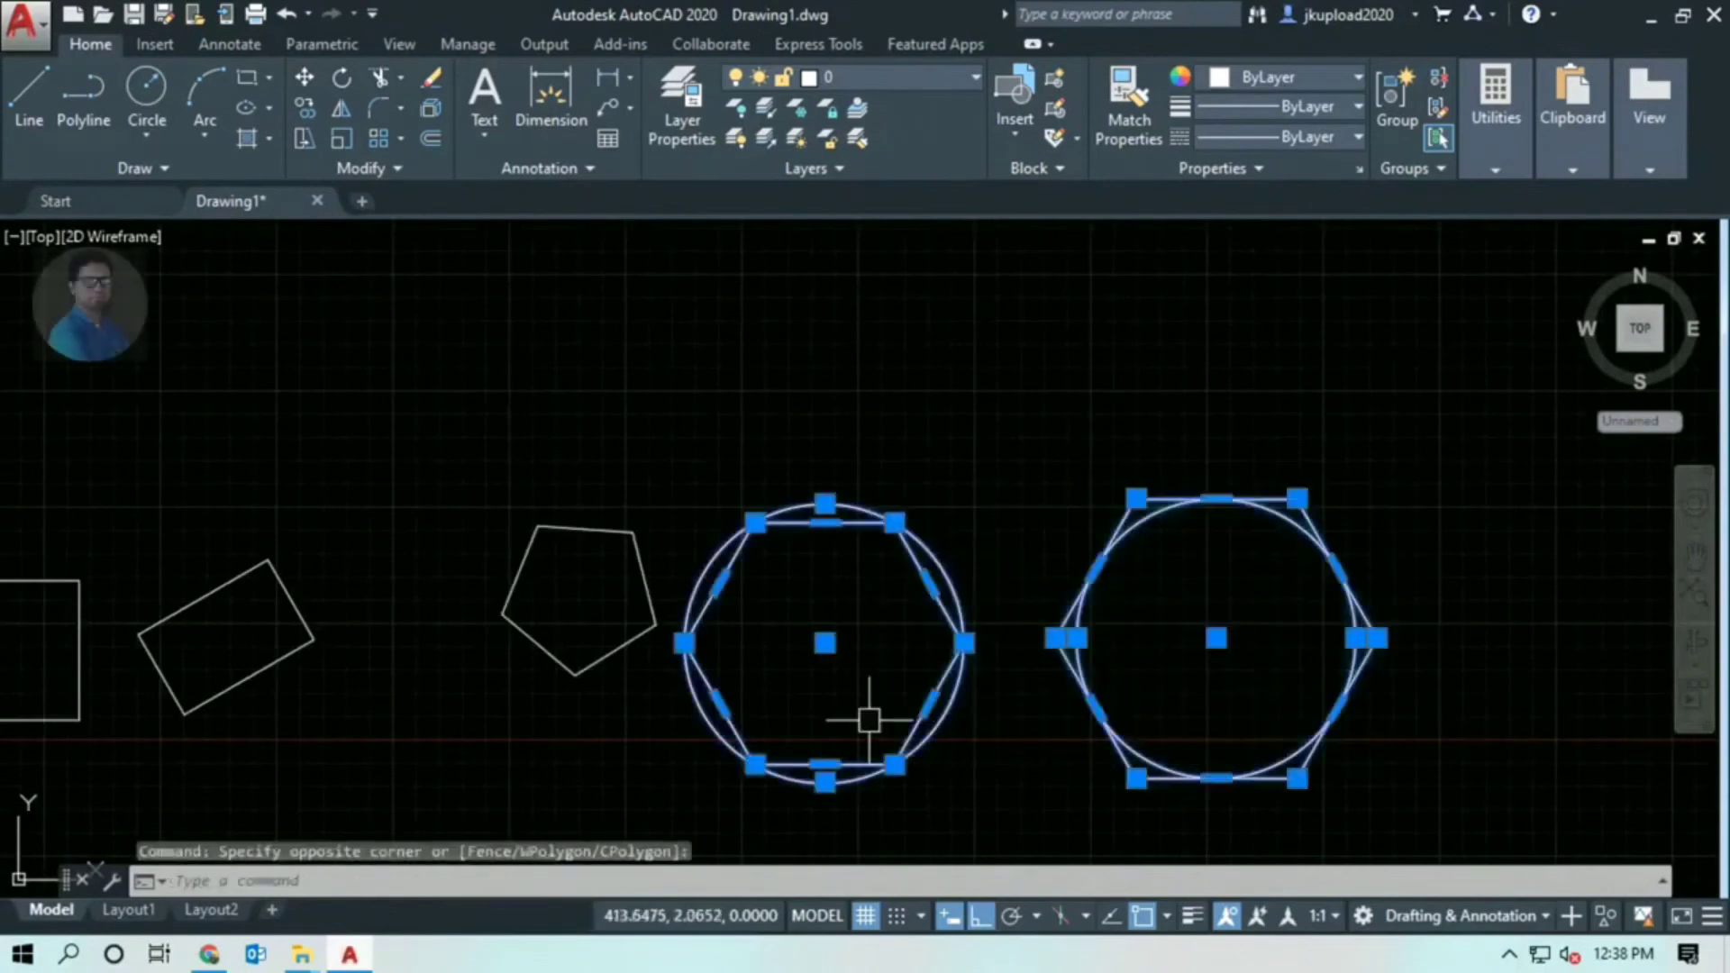
key("Escape")
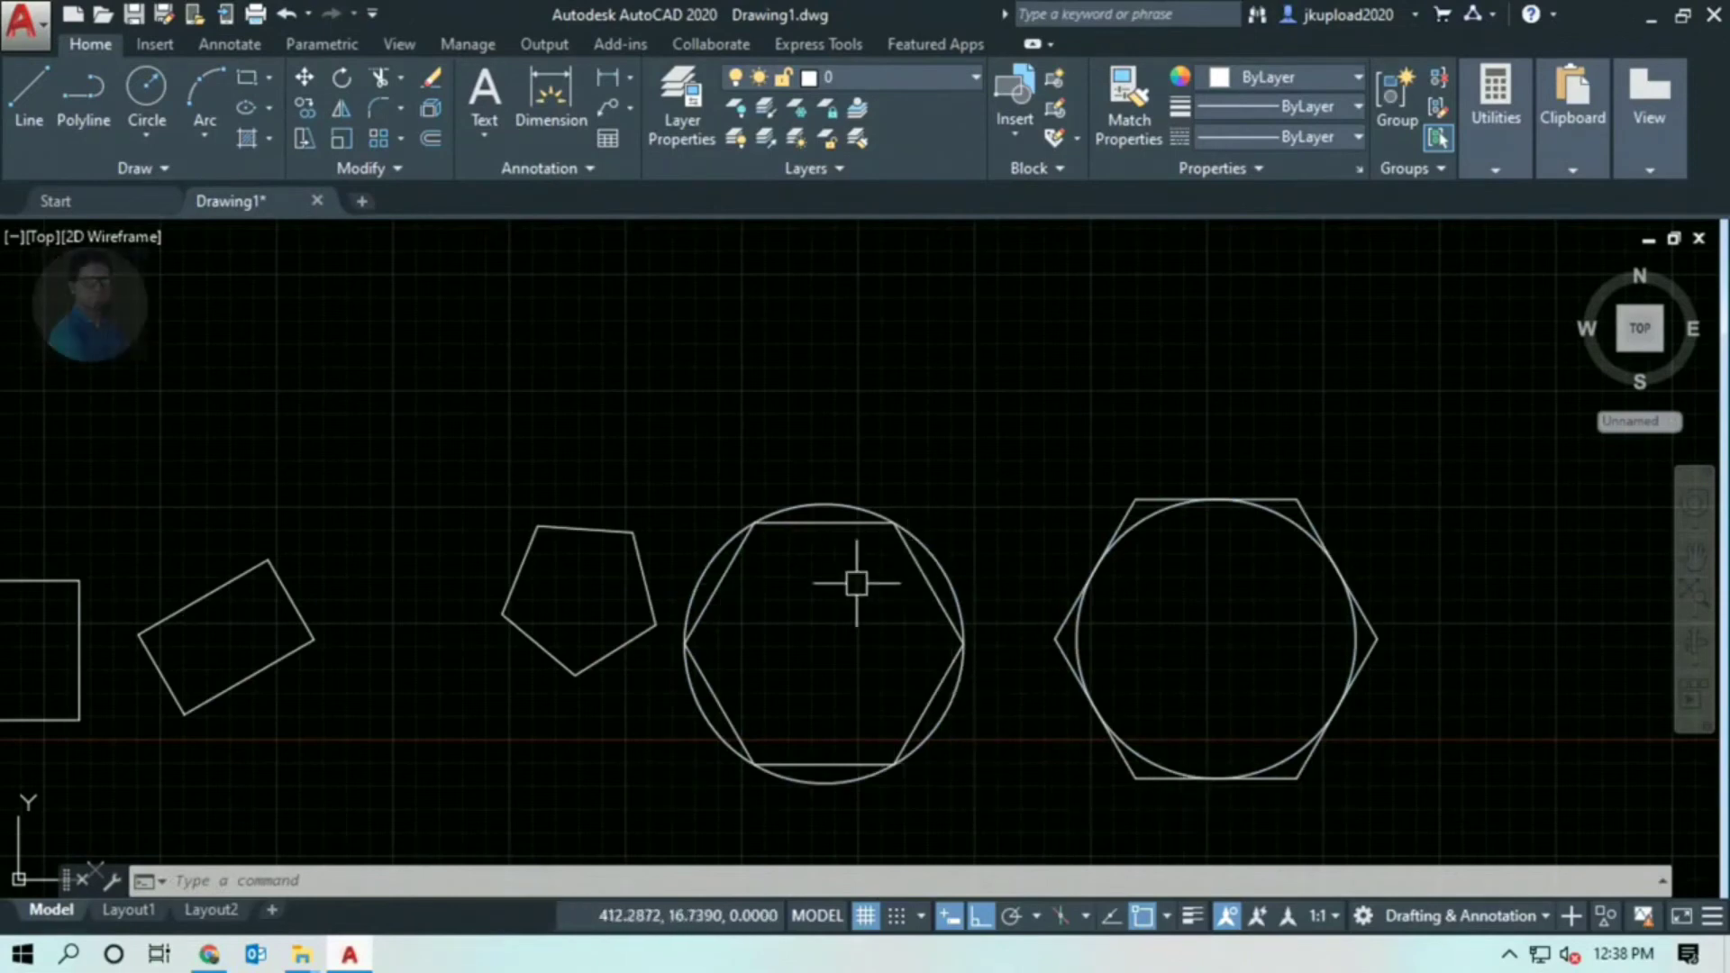
scroll(991, 685, "up", 1)
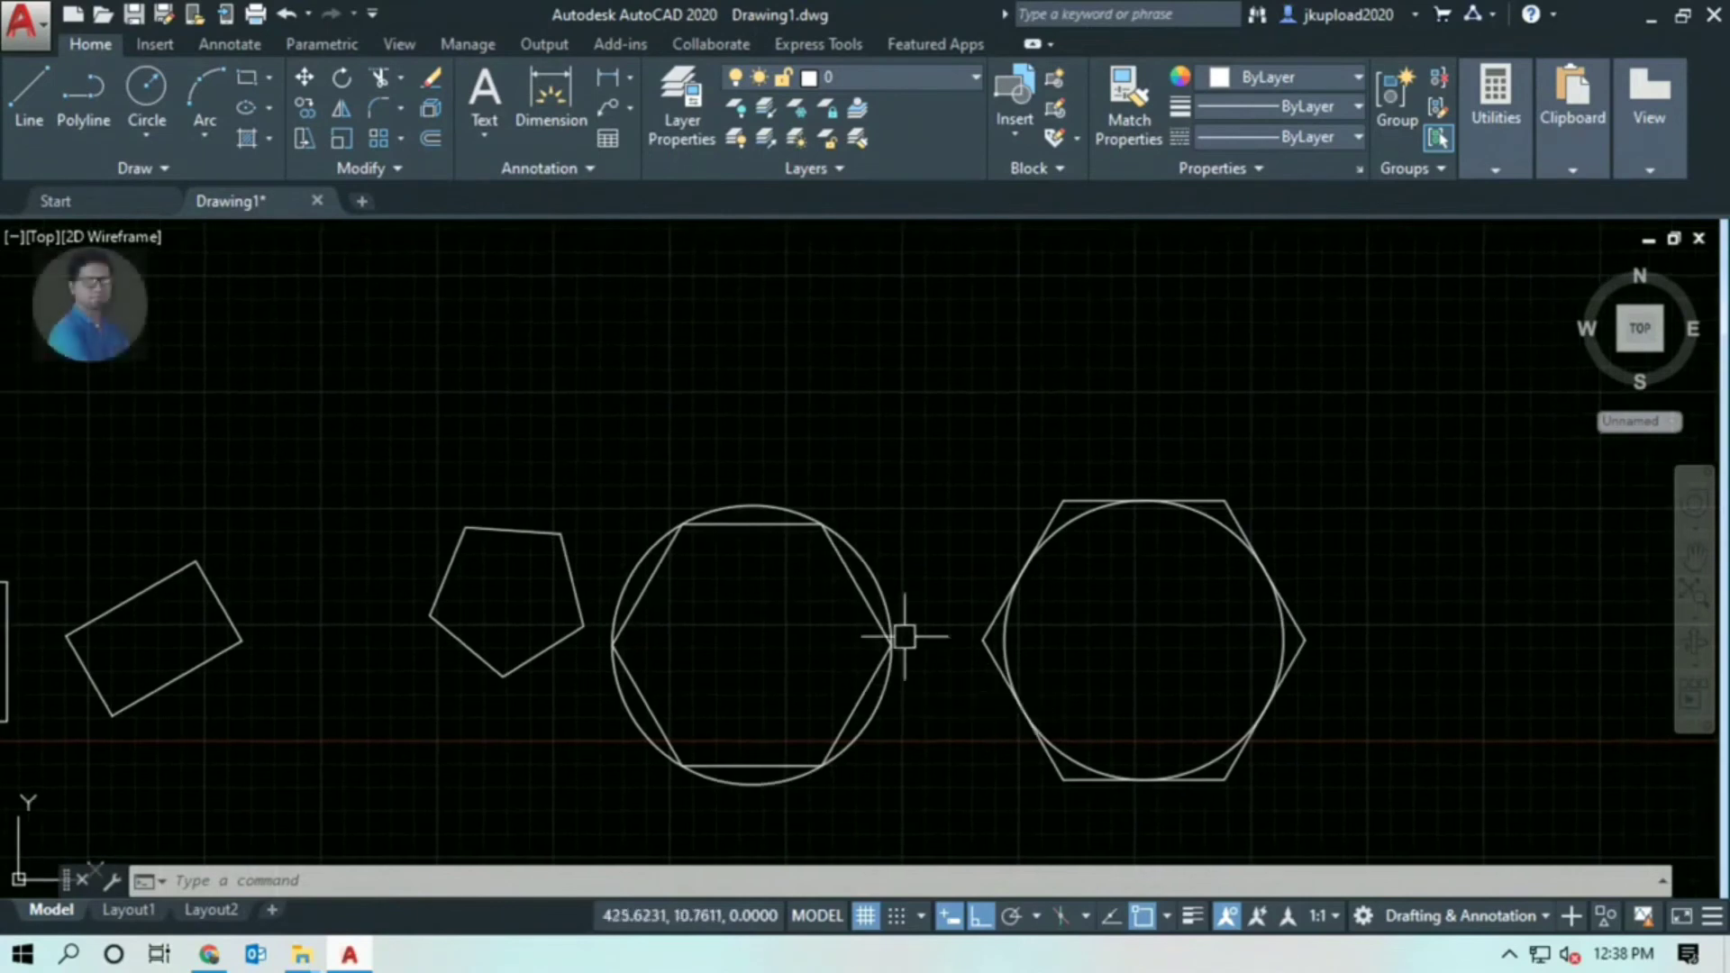
scroll(899, 628, "up", 2)
left_click(854, 588)
middle_click_drag(664, 649, 780, 558)
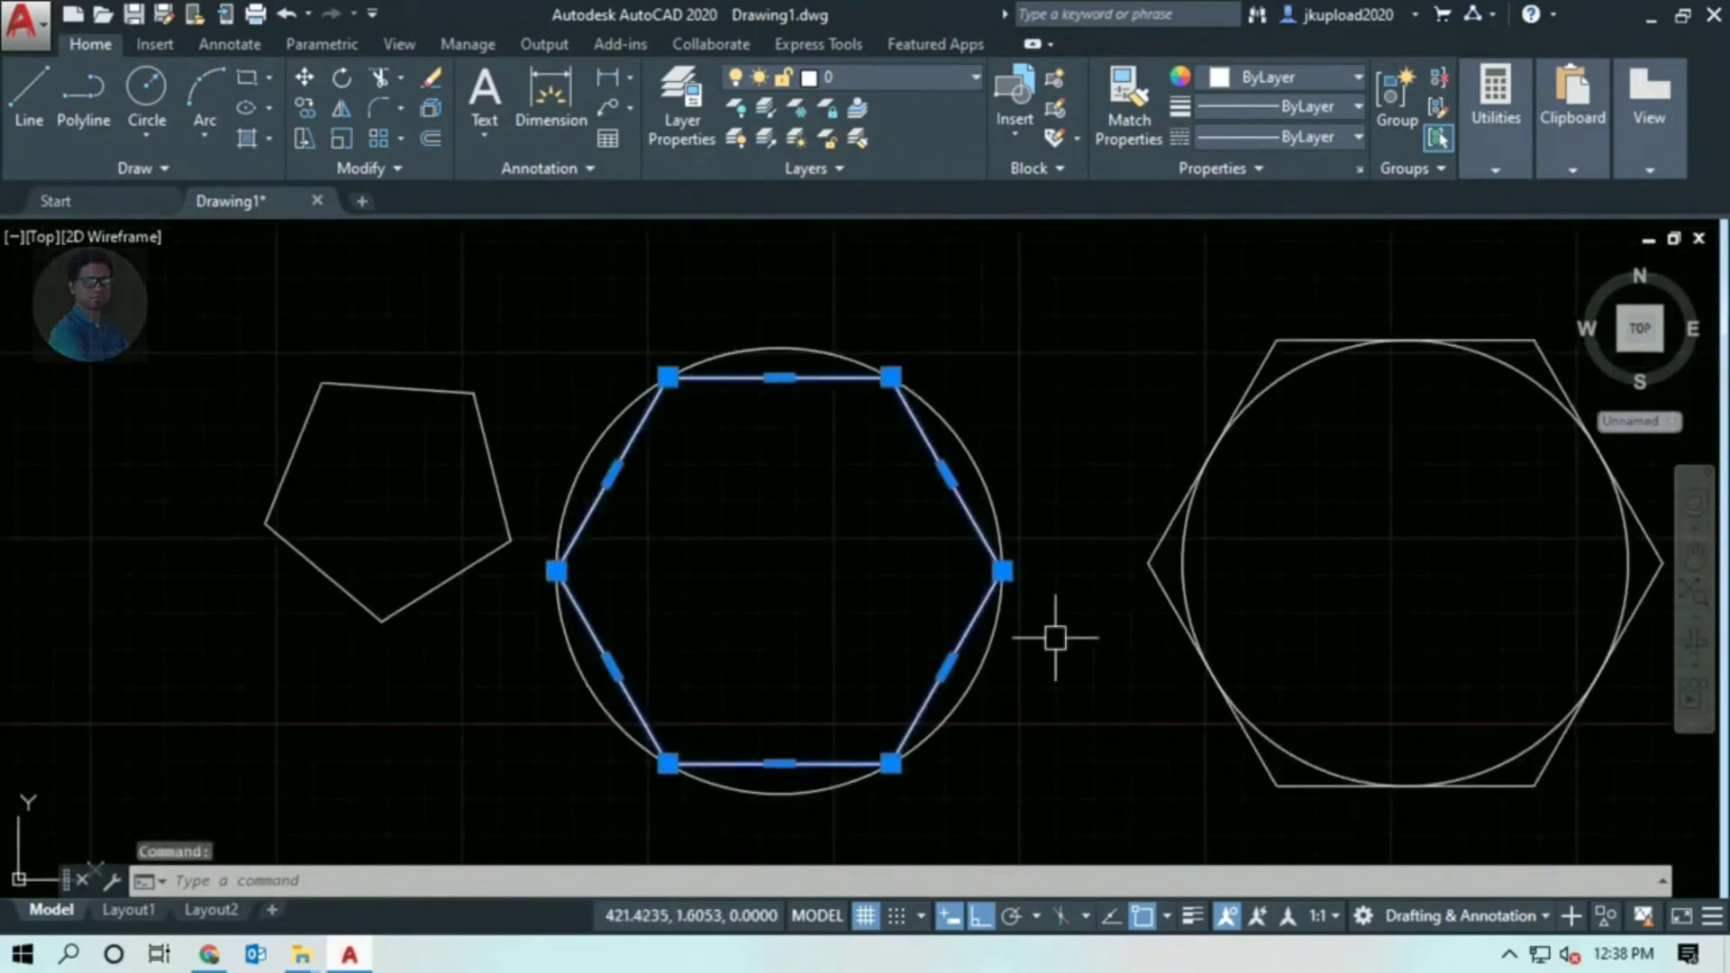
key("Escape")
key("Escape")
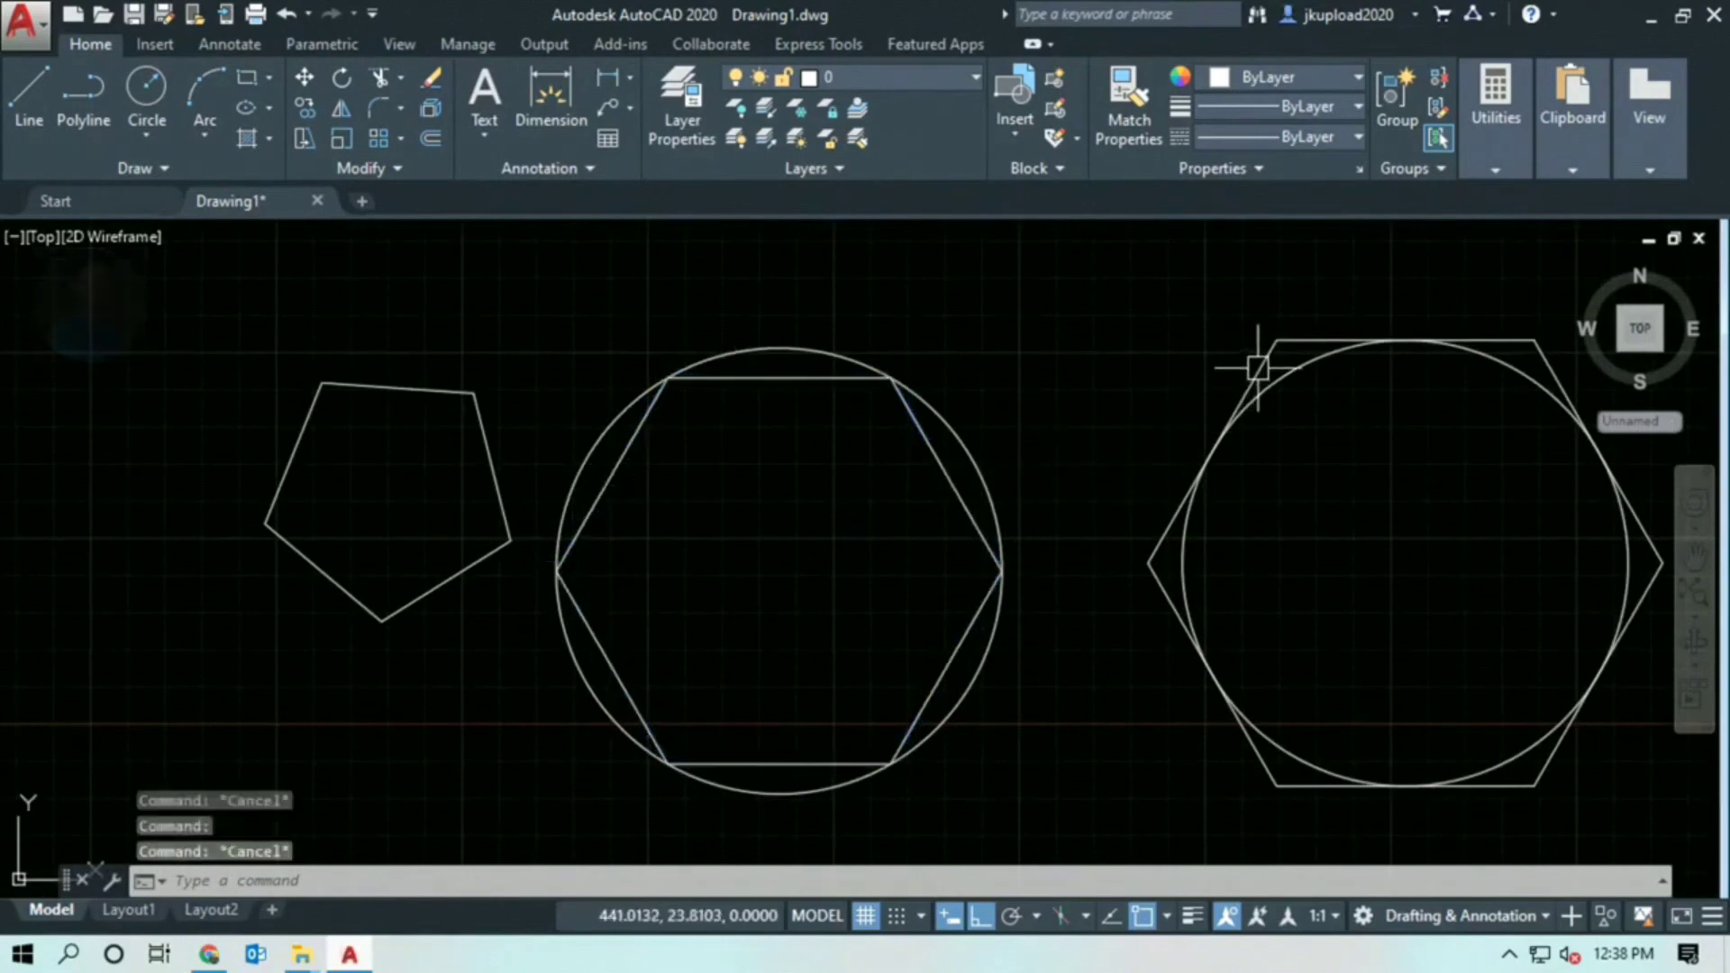
left_click(1258, 367)
middle_click_drag(1316, 414, 1154, 417)
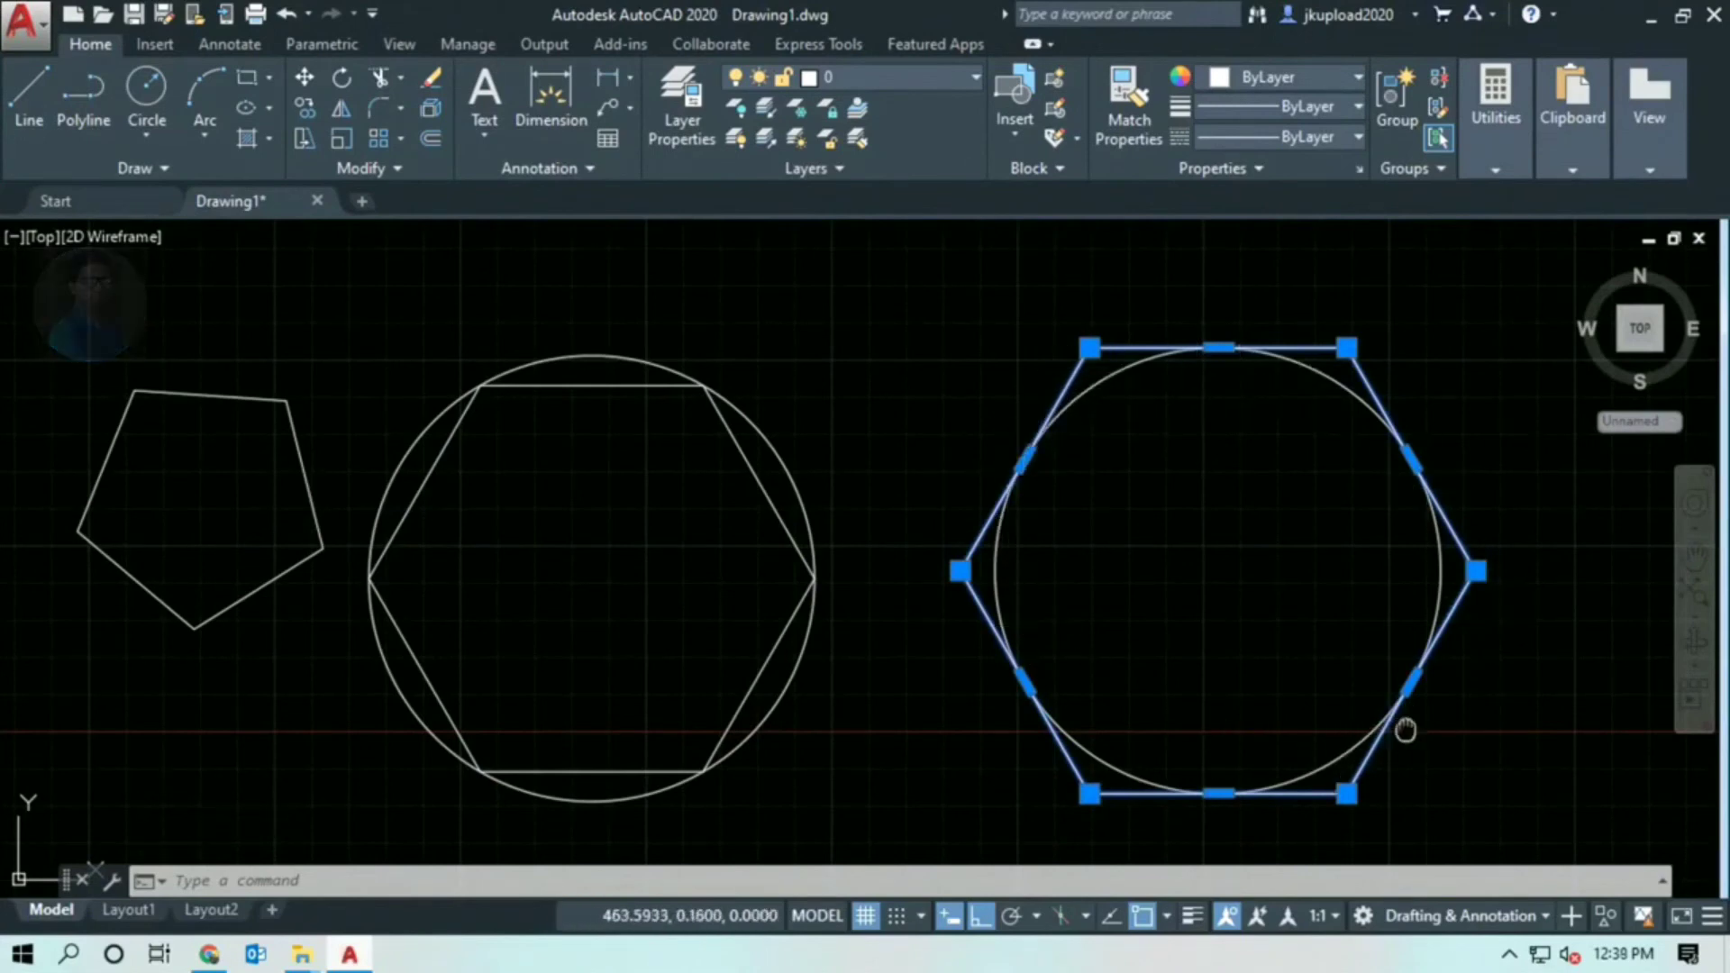
middle_click_drag(1405, 729, 1143, 664)
scroll(1142, 664, "down", 2)
scroll(1142, 664, "down", 3)
scroll(1137, 667, "up", 4)
scroll(1133, 670, "up", 1)
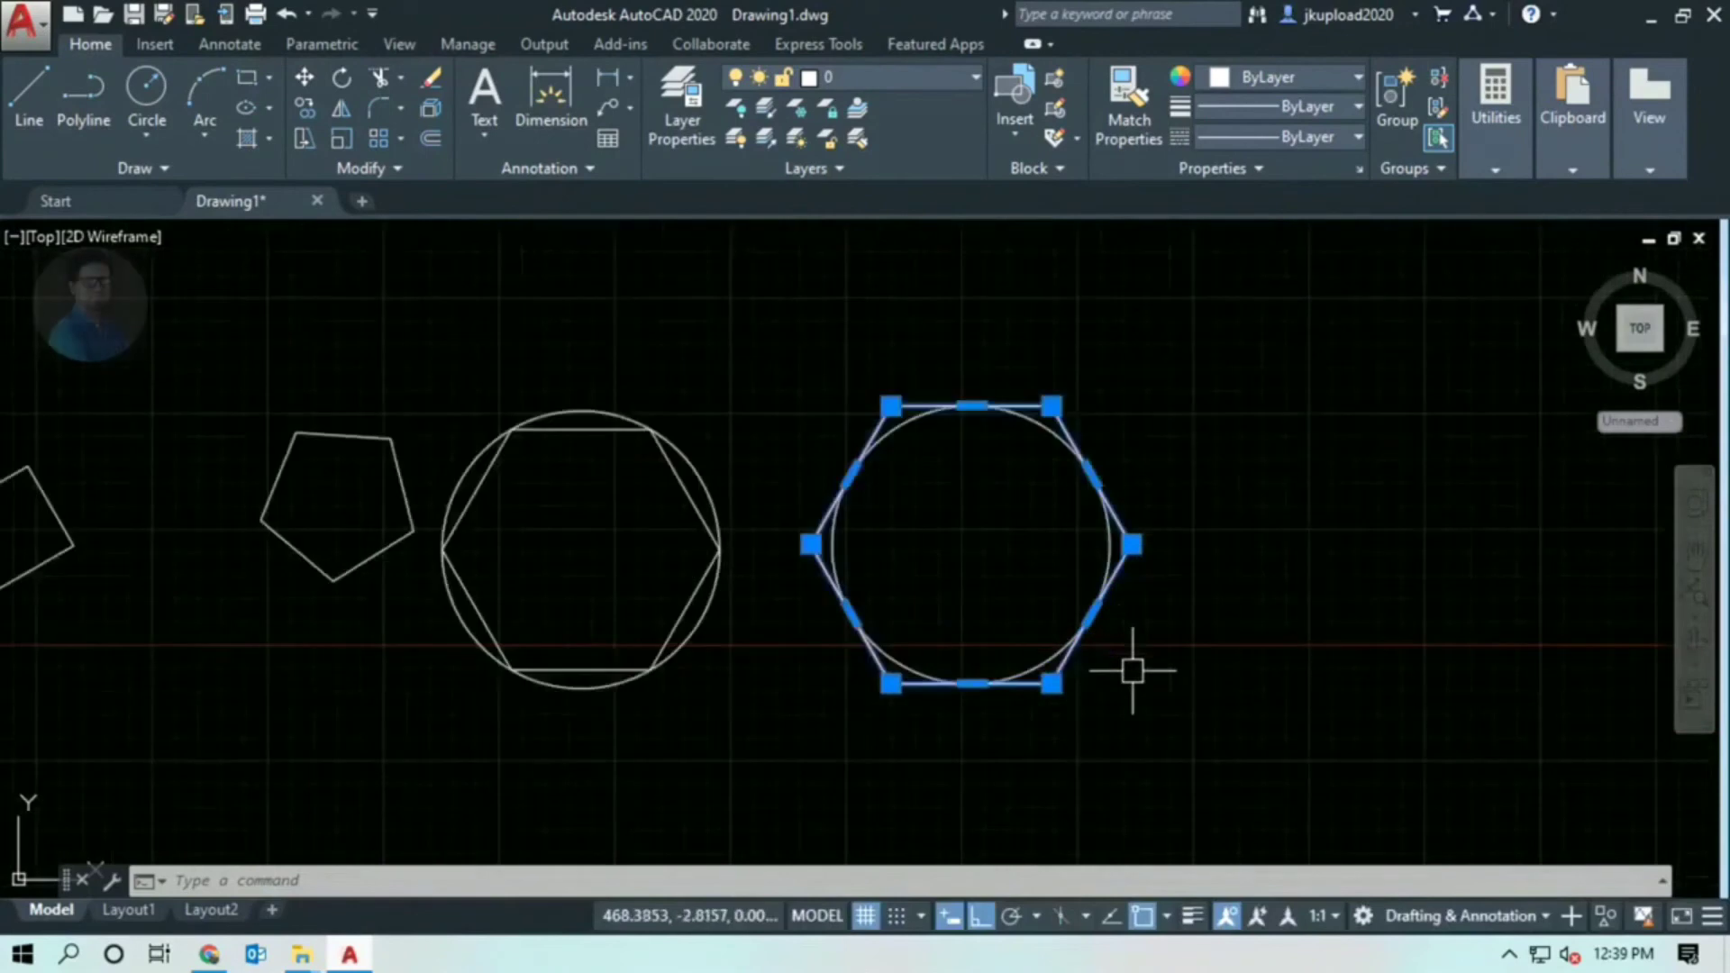
key("Escape")
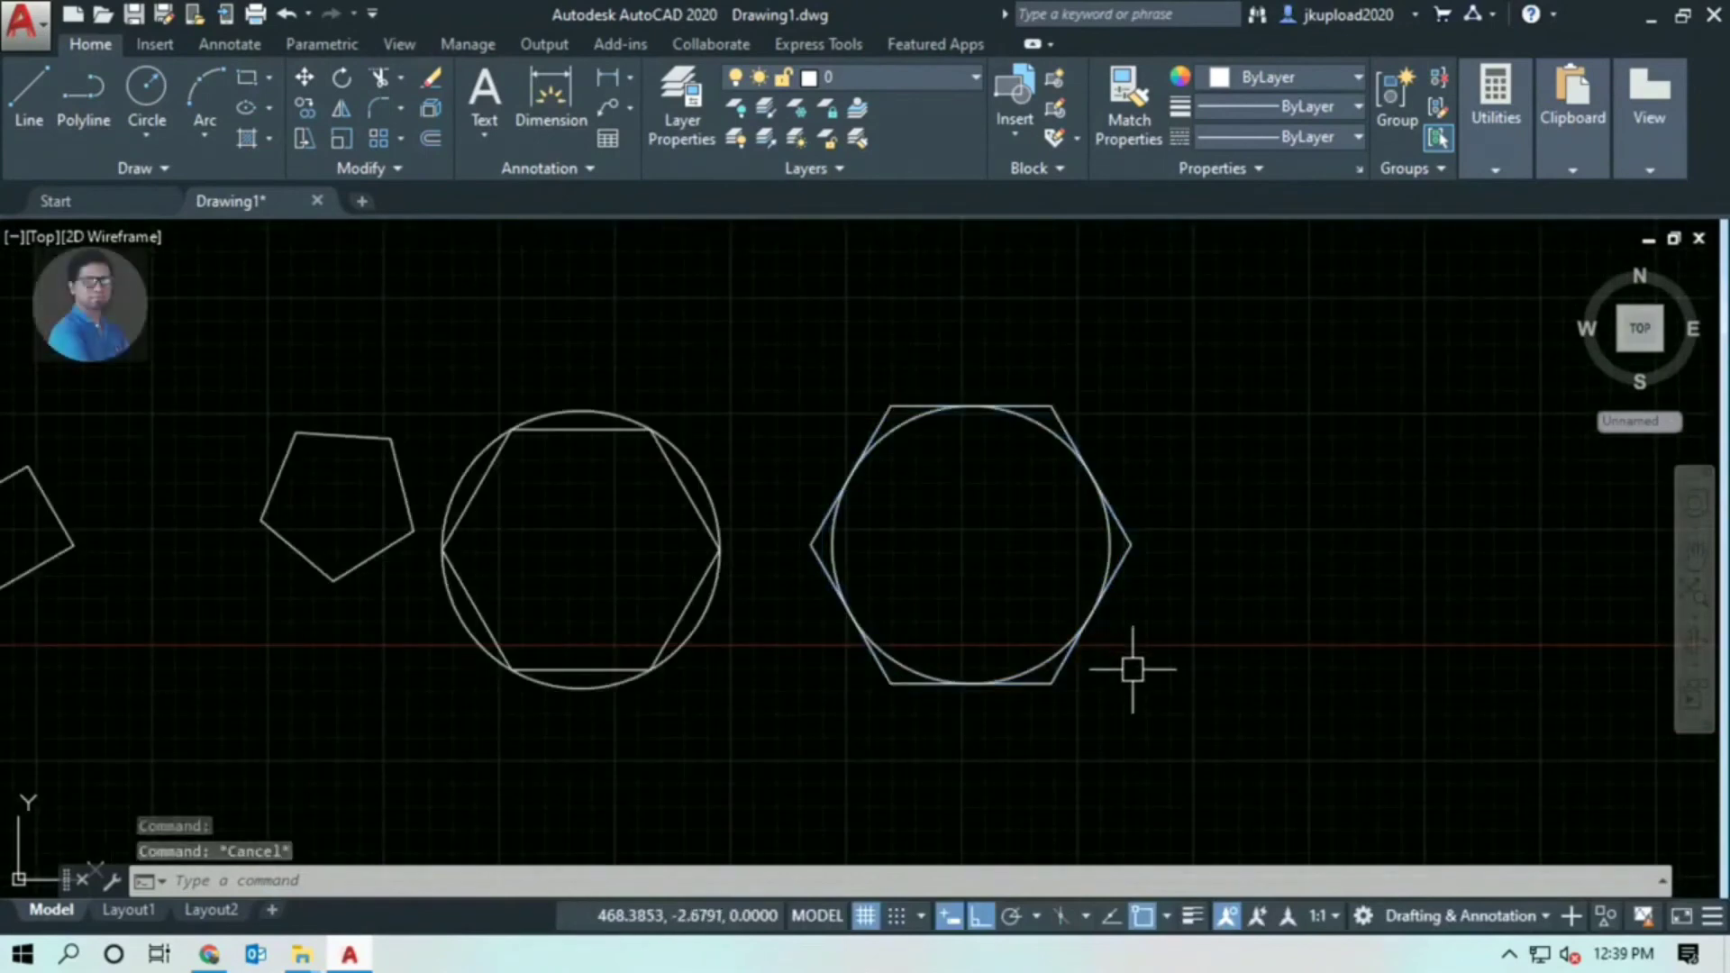
middle_click_drag(1132, 669, 1218, 656)
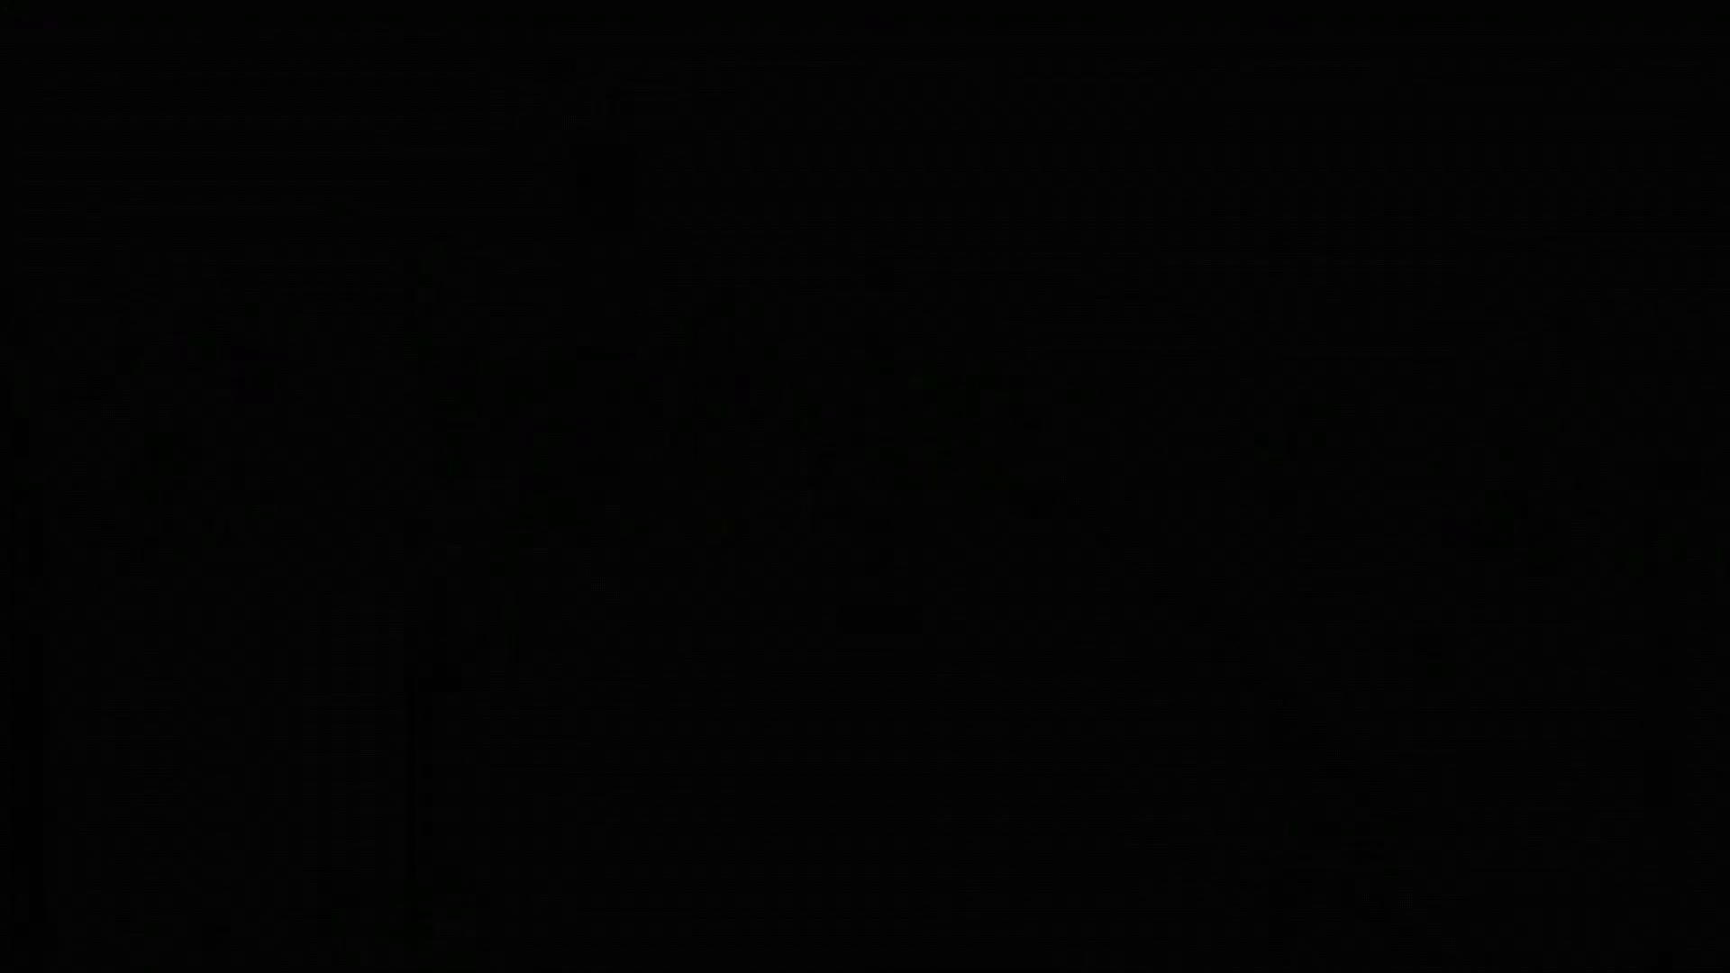